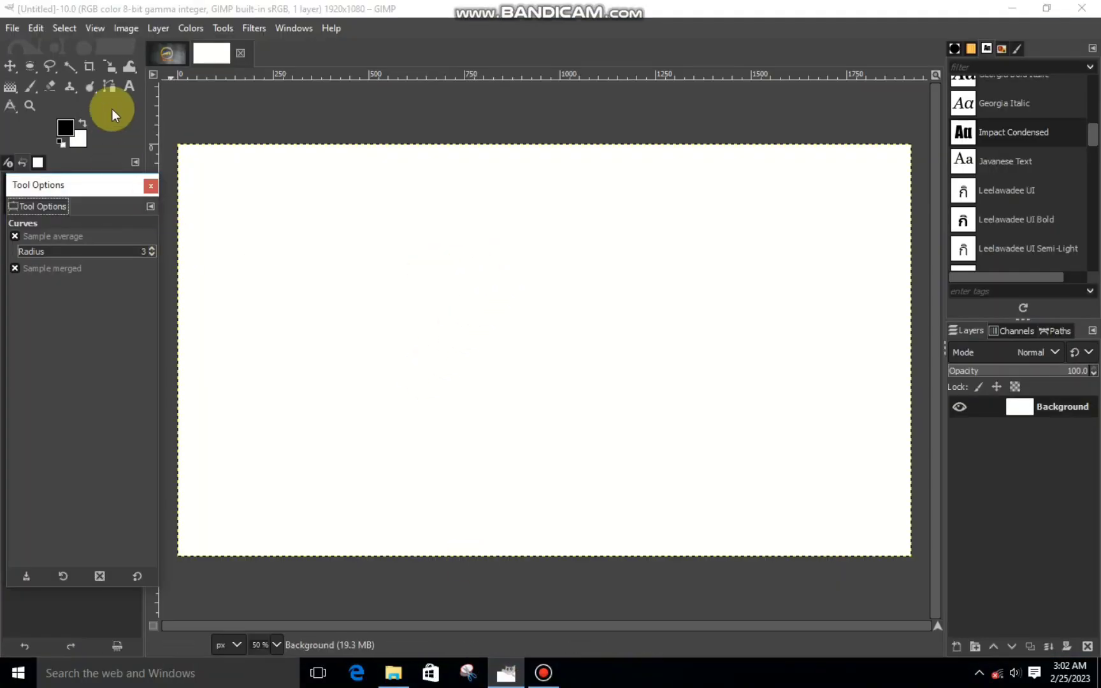
Step: After checking the finished logo, start an MN text box in Microsoft YaHei UI Bold
click(165, 55)
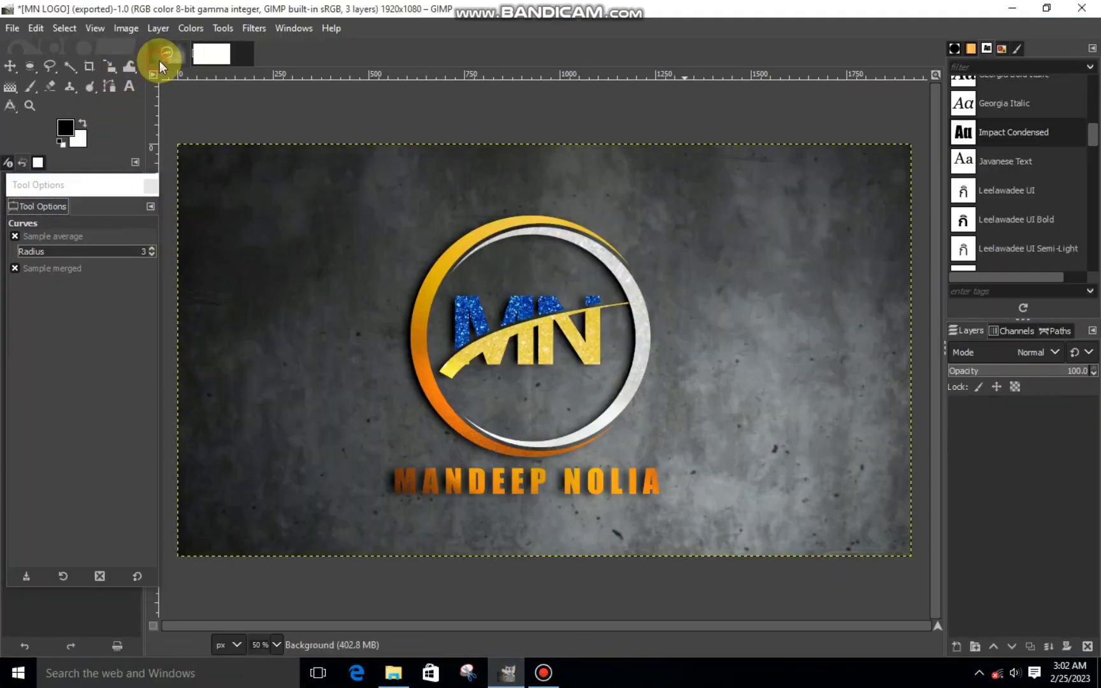
click(216, 53)
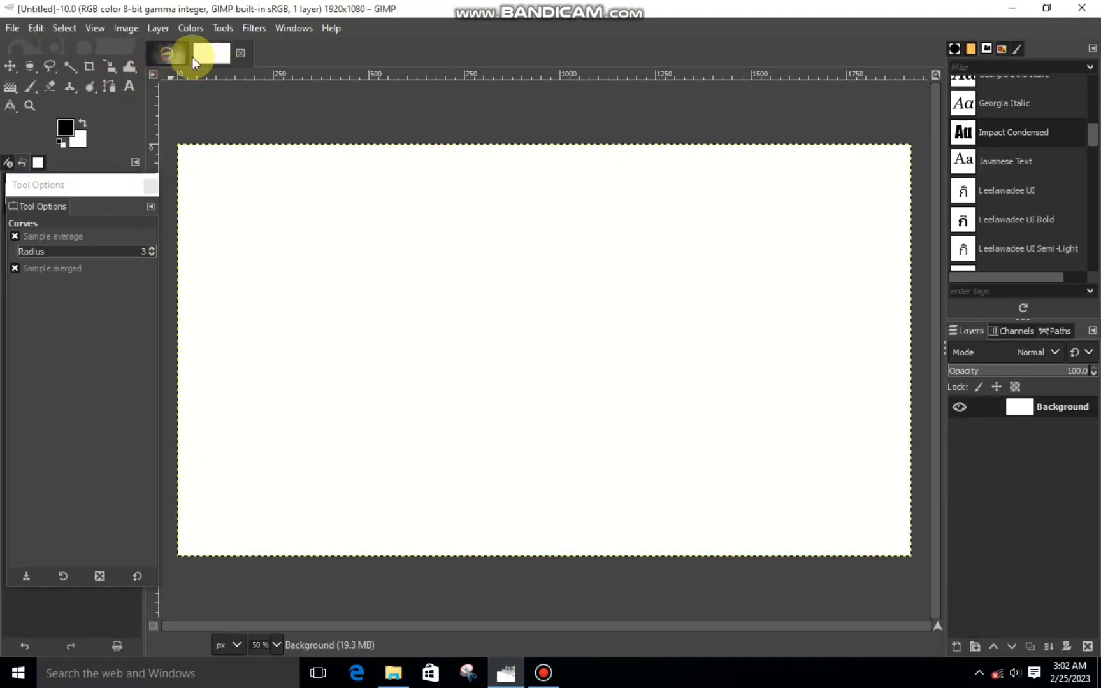
click(127, 85)
mouse_move(333, 263)
mouse_down()
mouse_move(536, 401)
mouse_move(680, 425)
mouse_up()
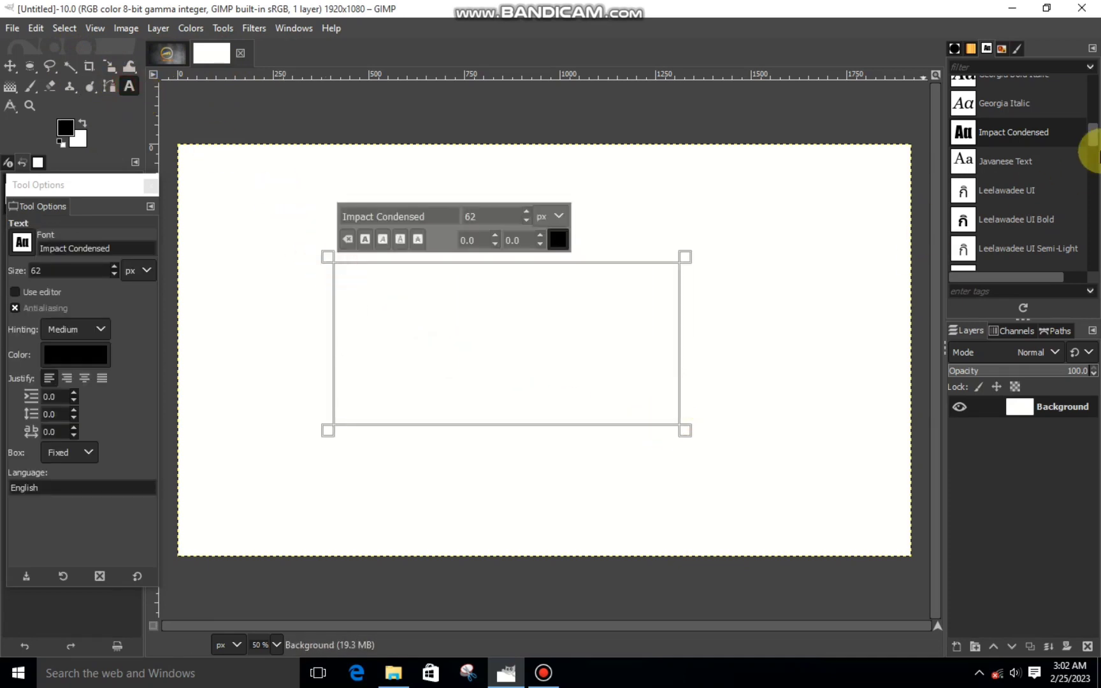
drag(1095, 136, 1095, 158)
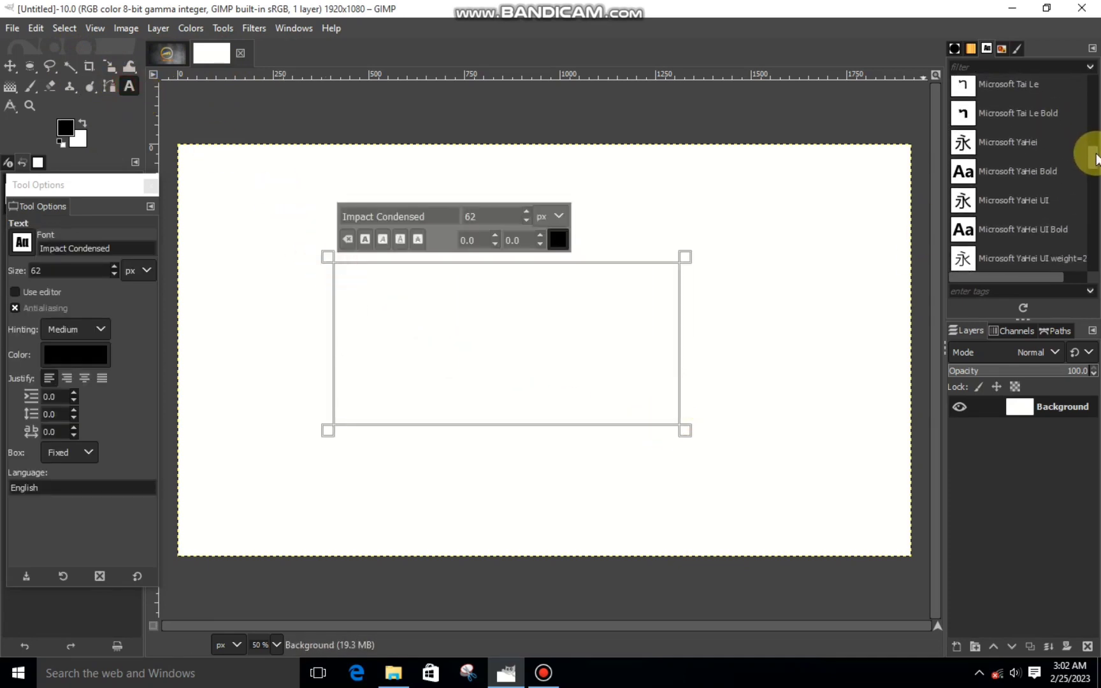
click(959, 231)
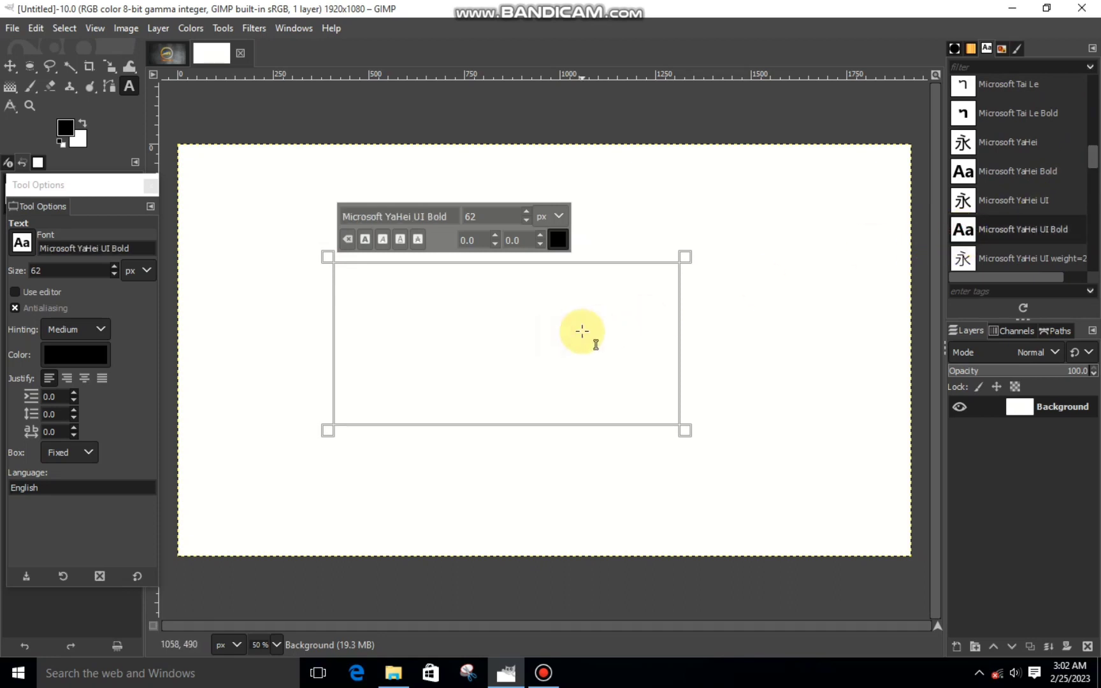
text(MN)
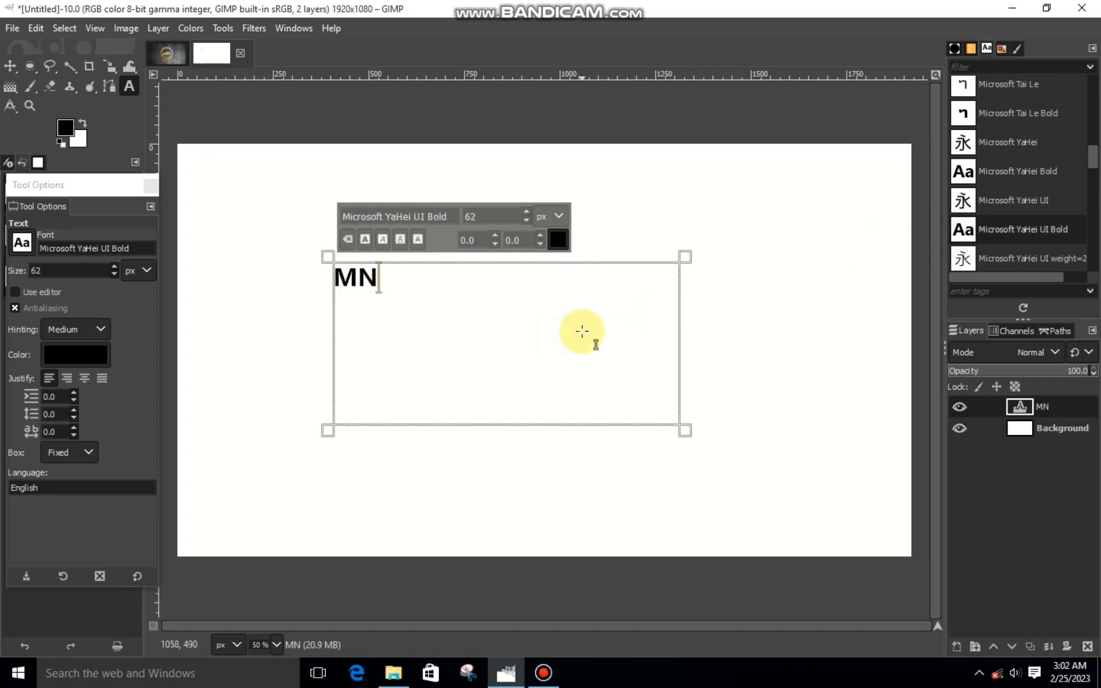
Step: Enlarge the MN letters to font size 292
click(436, 310)
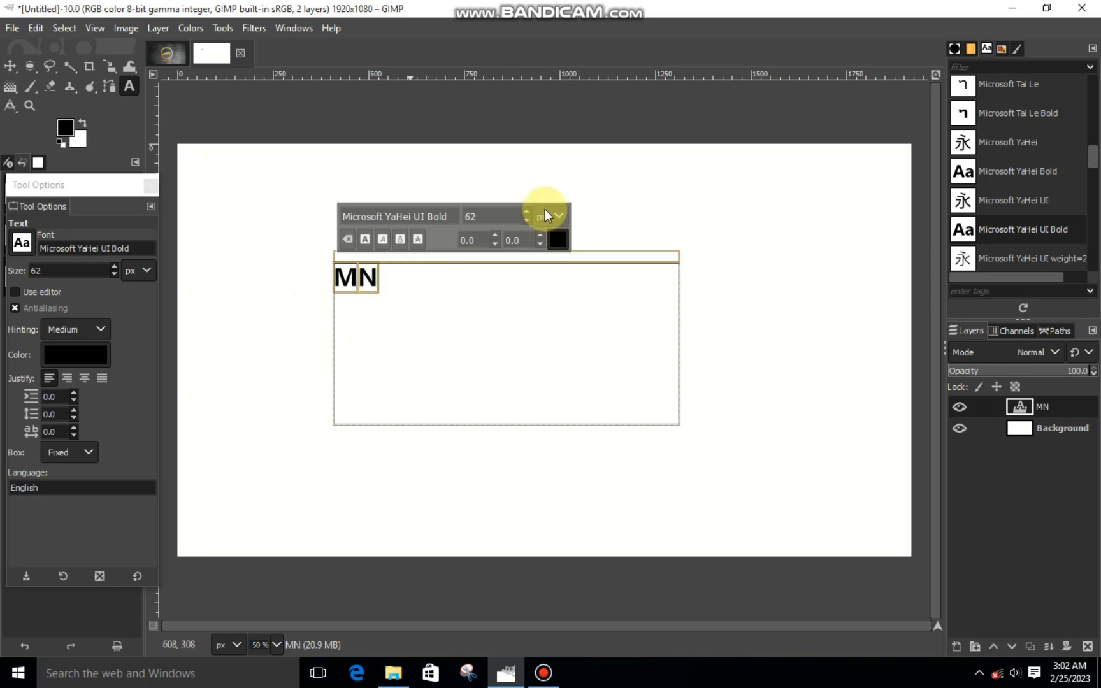
click(526, 213)
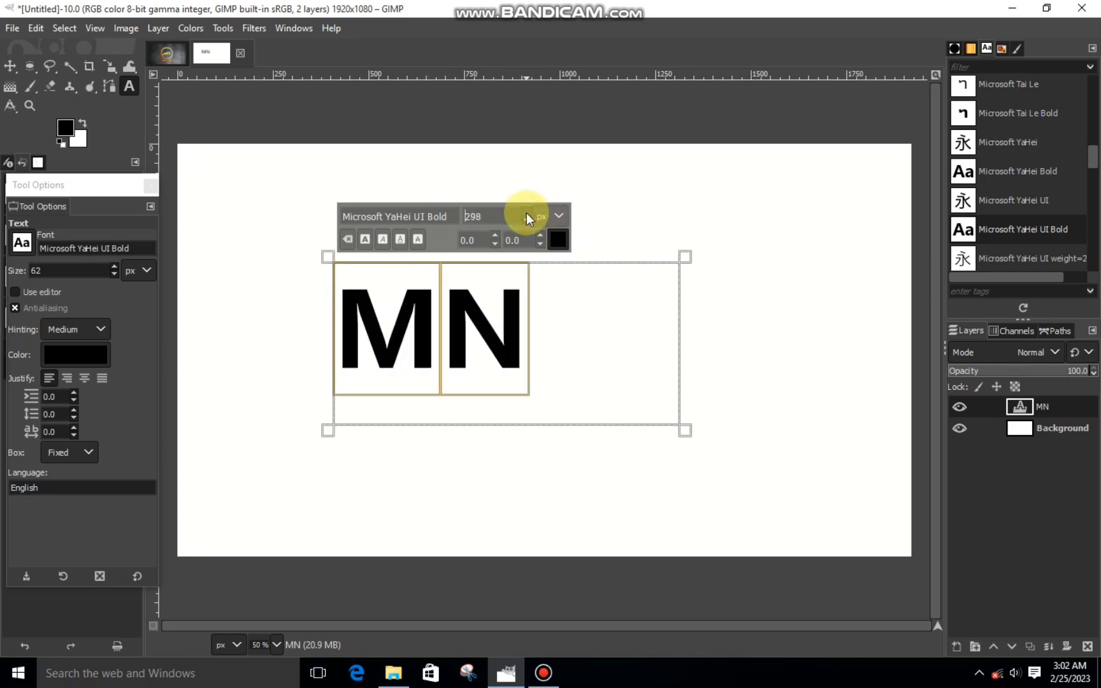
click(525, 221)
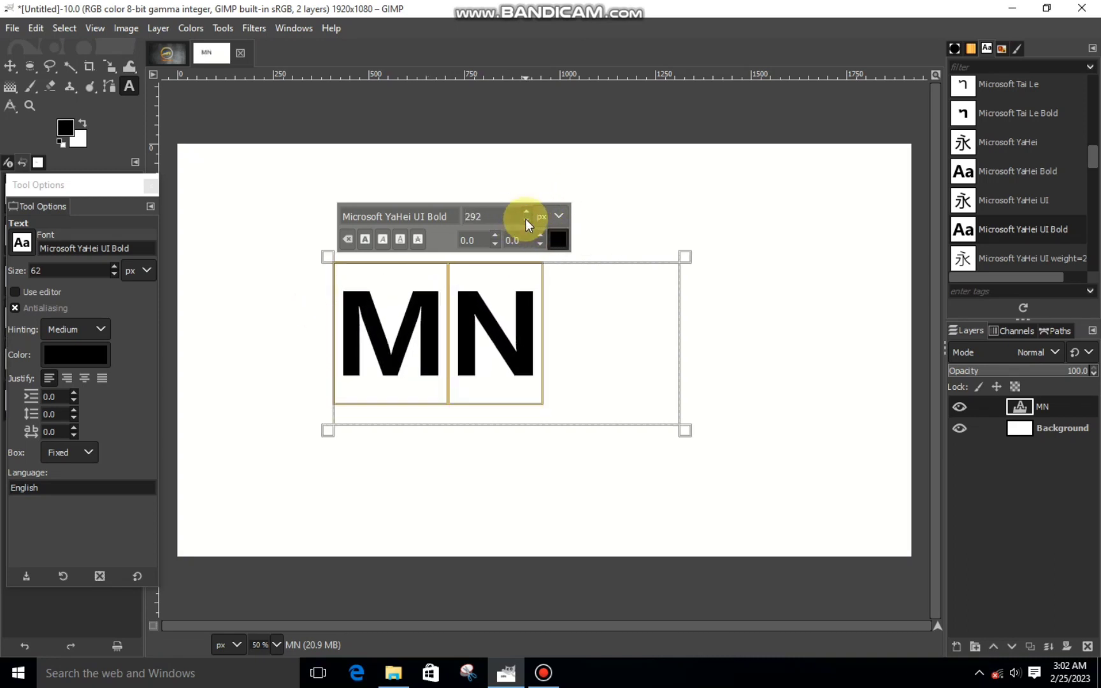
click(11, 66)
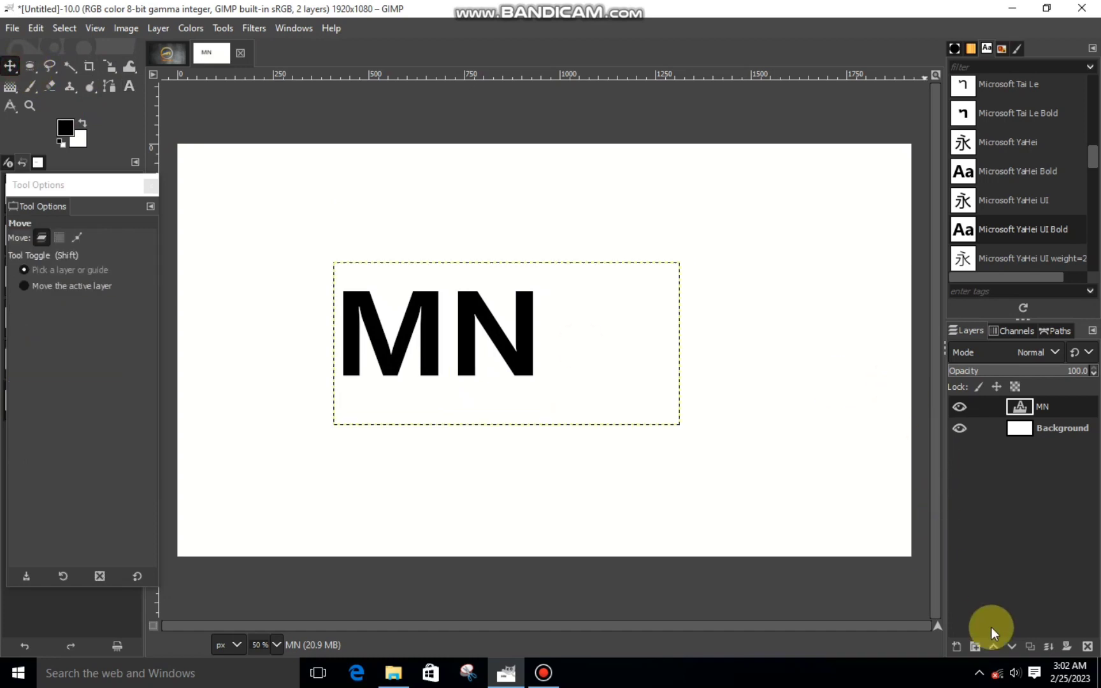
Step: Kern the N by -38 so it sits tight against the M
click(130, 86)
click(507, 287)
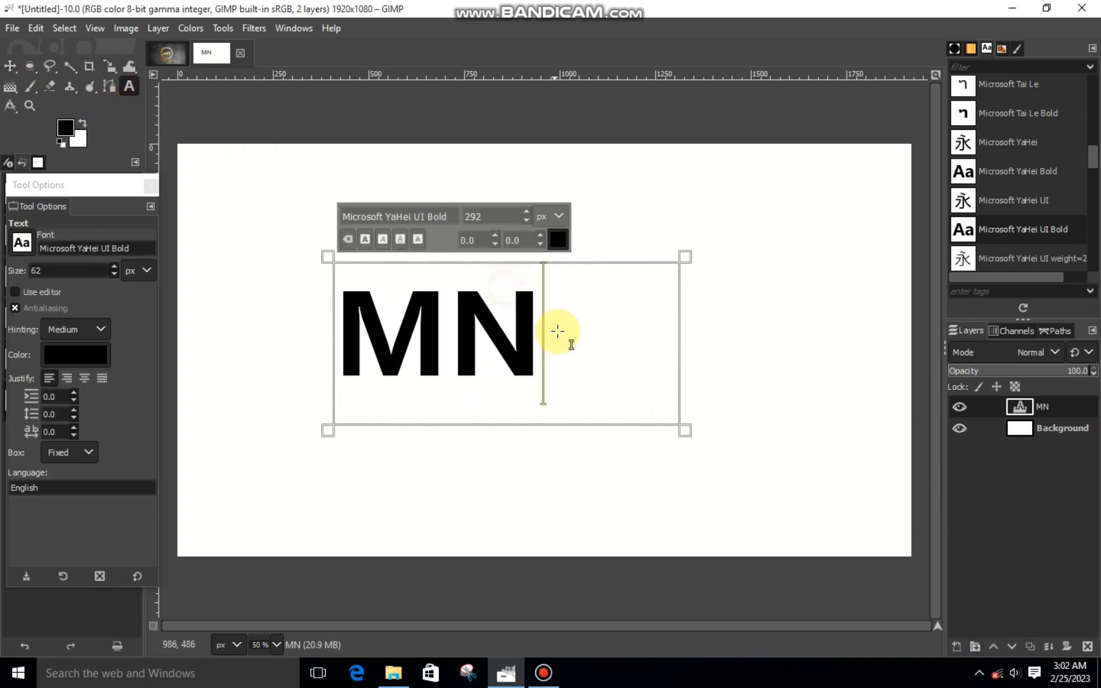
drag(561, 327, 505, 288)
click(539, 246)
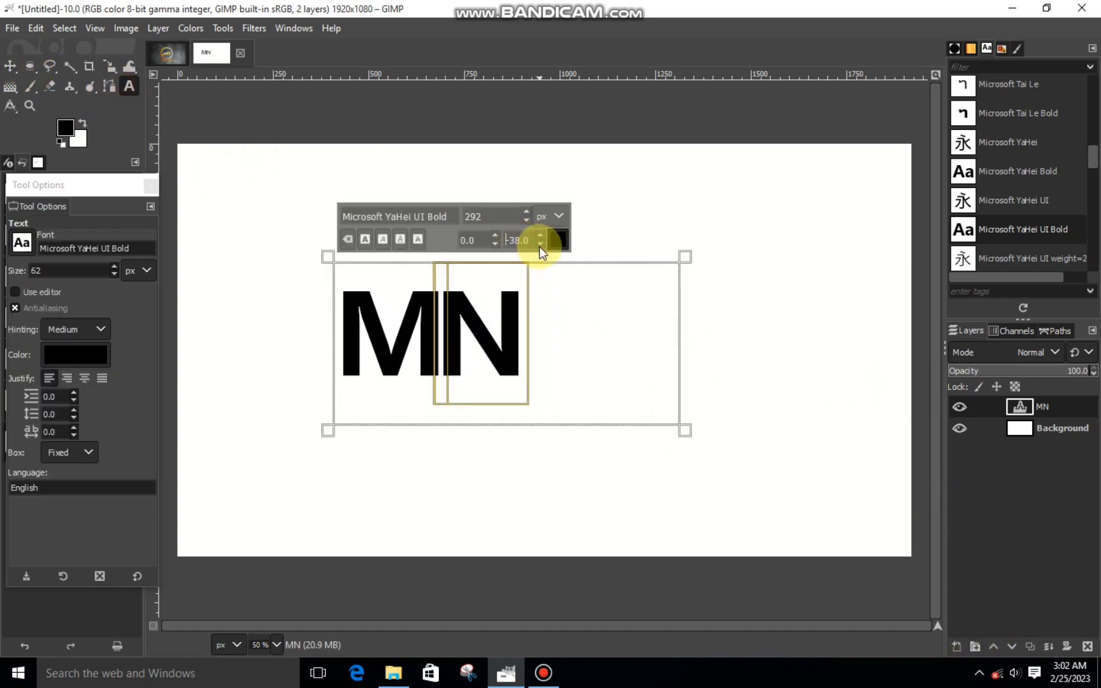
click(1035, 433)
Step: Add a new transparent layer directly above the MN text layer
click(956, 648)
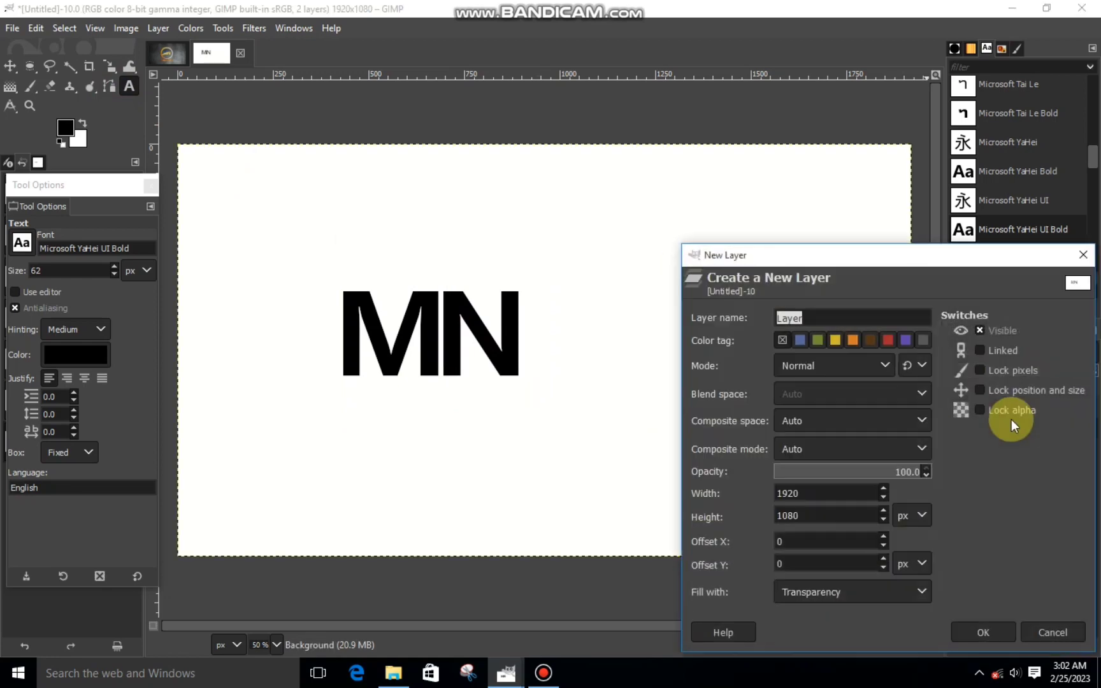
click(1029, 632)
click(1037, 414)
click(954, 648)
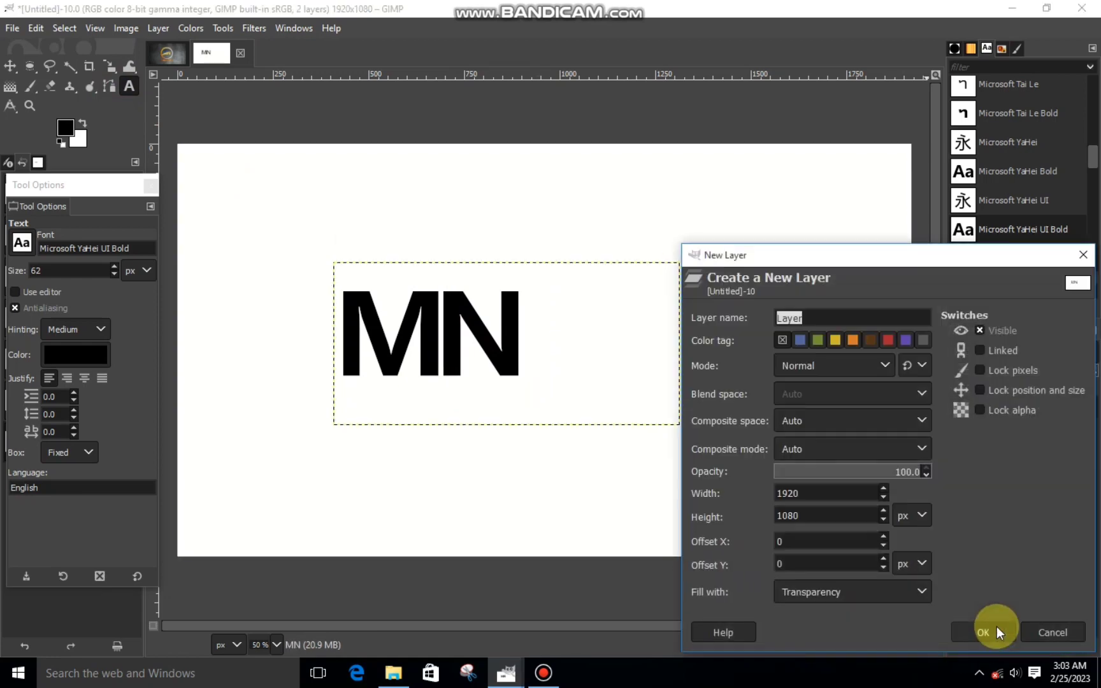
click(997, 627)
Step: Draw the swoosh path's first curved arc from right of MN to below-left
click(111, 89)
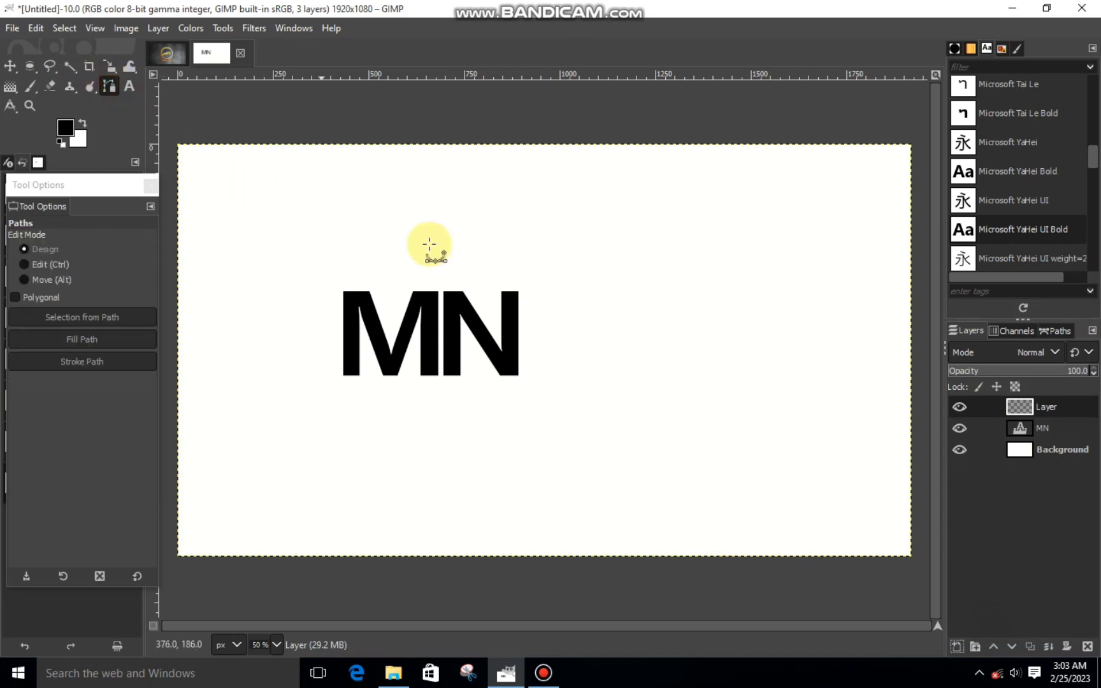
click(555, 283)
click(307, 397)
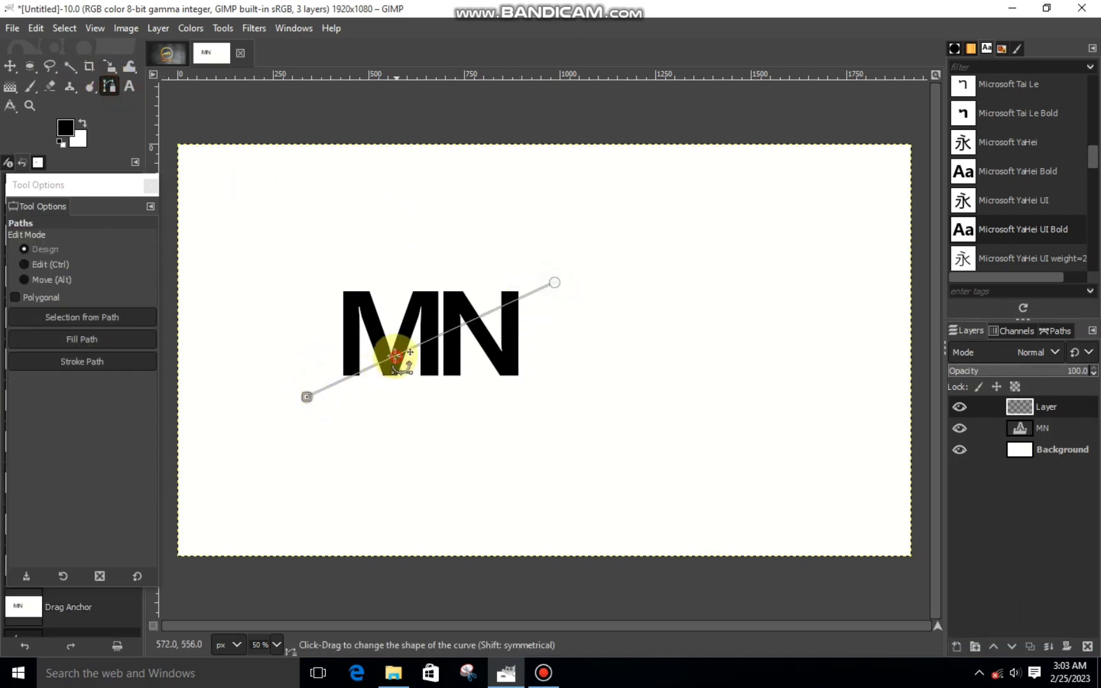
drag(394, 356, 387, 338)
drag(550, 272, 486, 295)
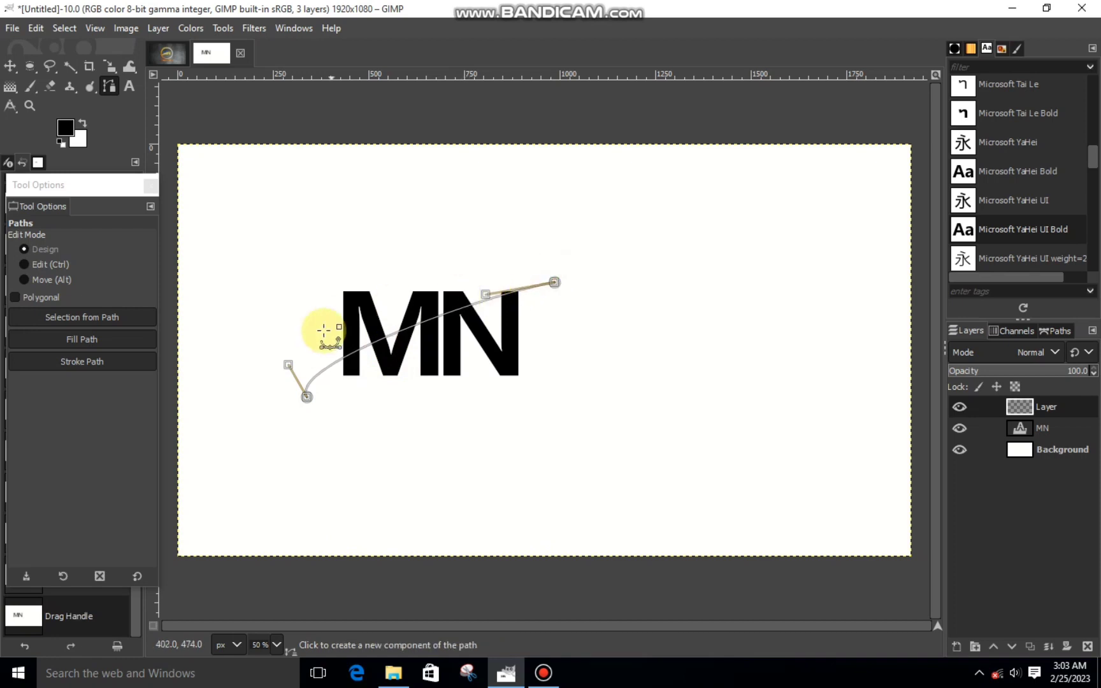
drag(291, 359, 313, 338)
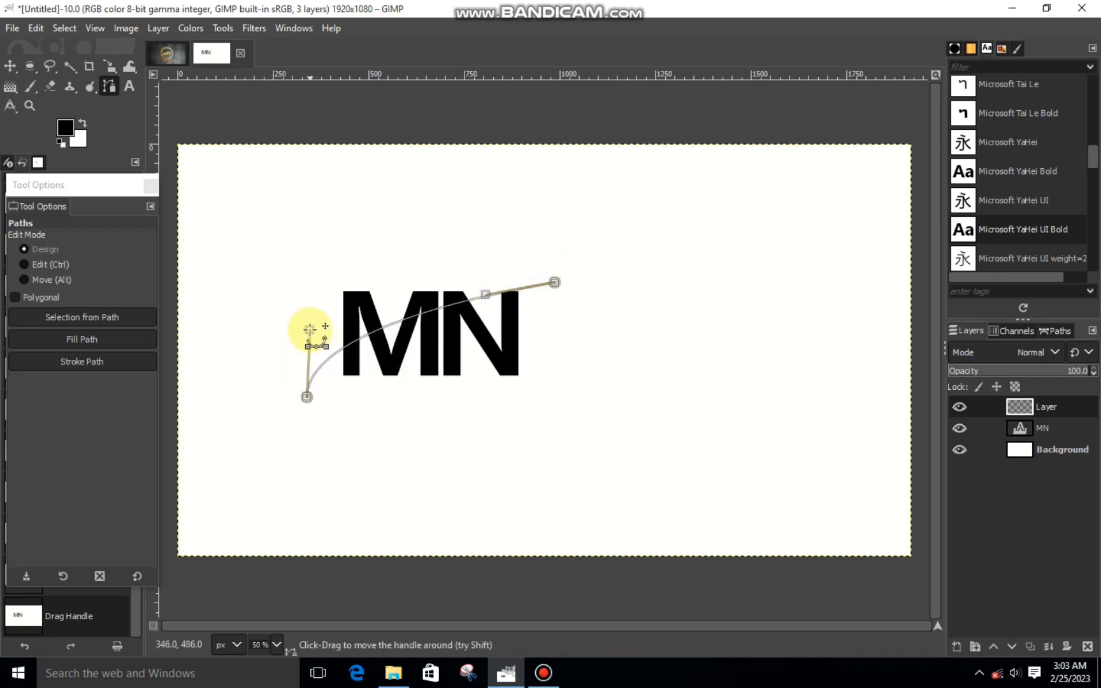
click(554, 282)
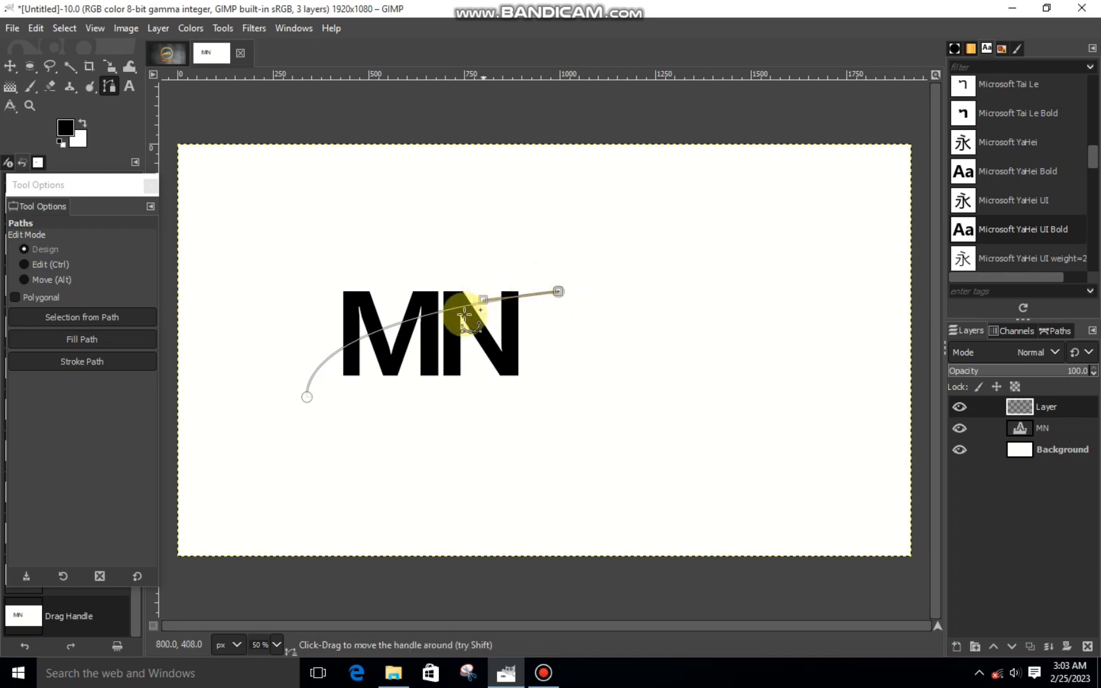
Step: Add the swoosh's second arc back to the upper right and delete the stray point
drag(306, 397, 317, 406)
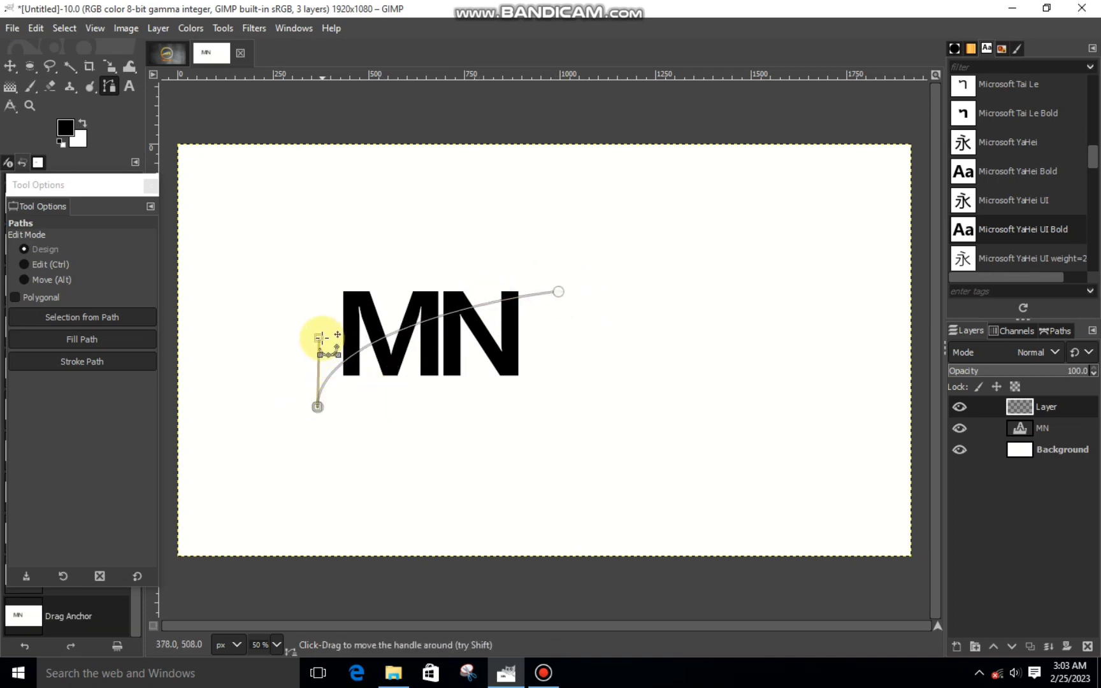
click(541, 309)
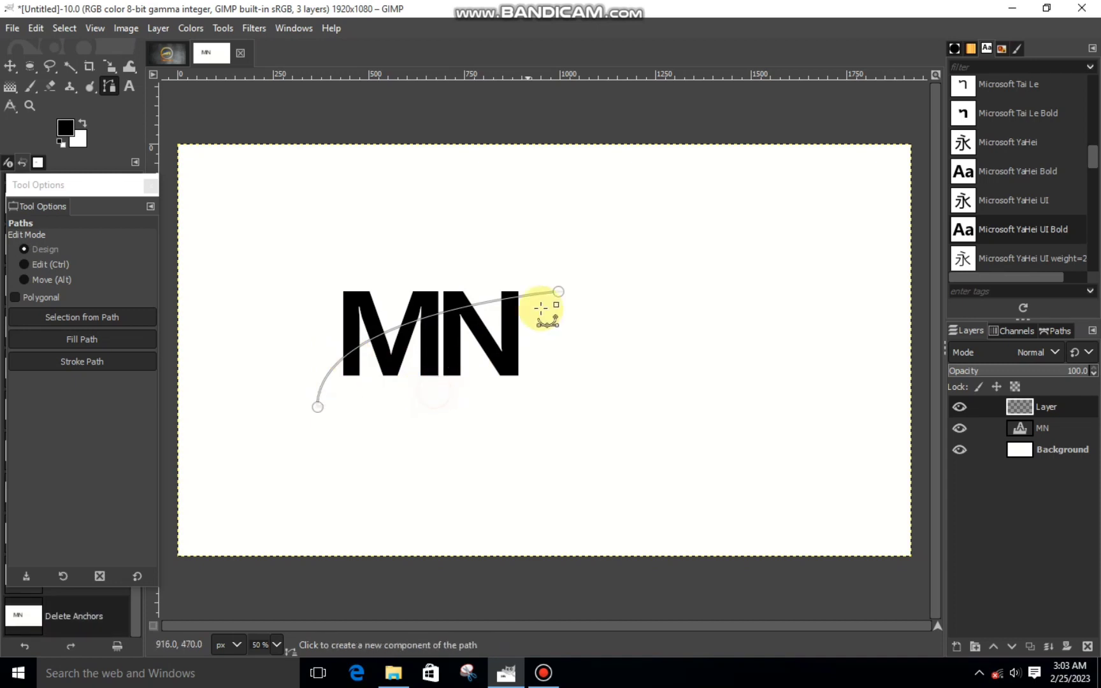
click(316, 406)
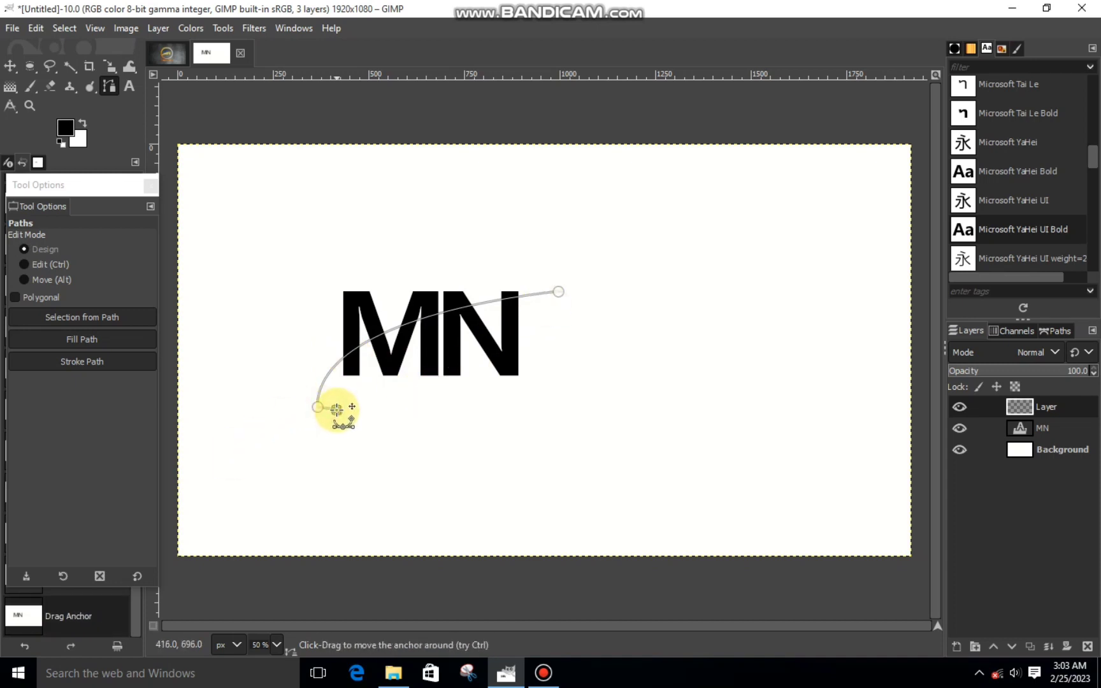
drag(345, 401, 543, 314)
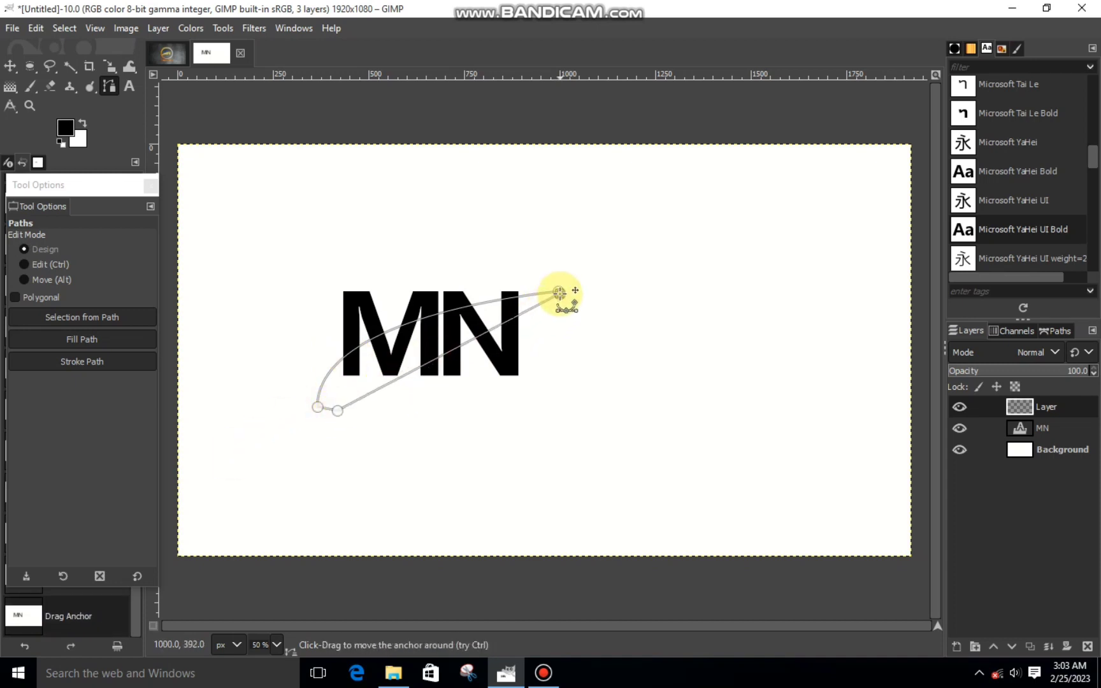
mouse_move(413, 374)
mouse_down()
mouse_move(389, 349)
mouse_move(553, 281)
mouse_up()
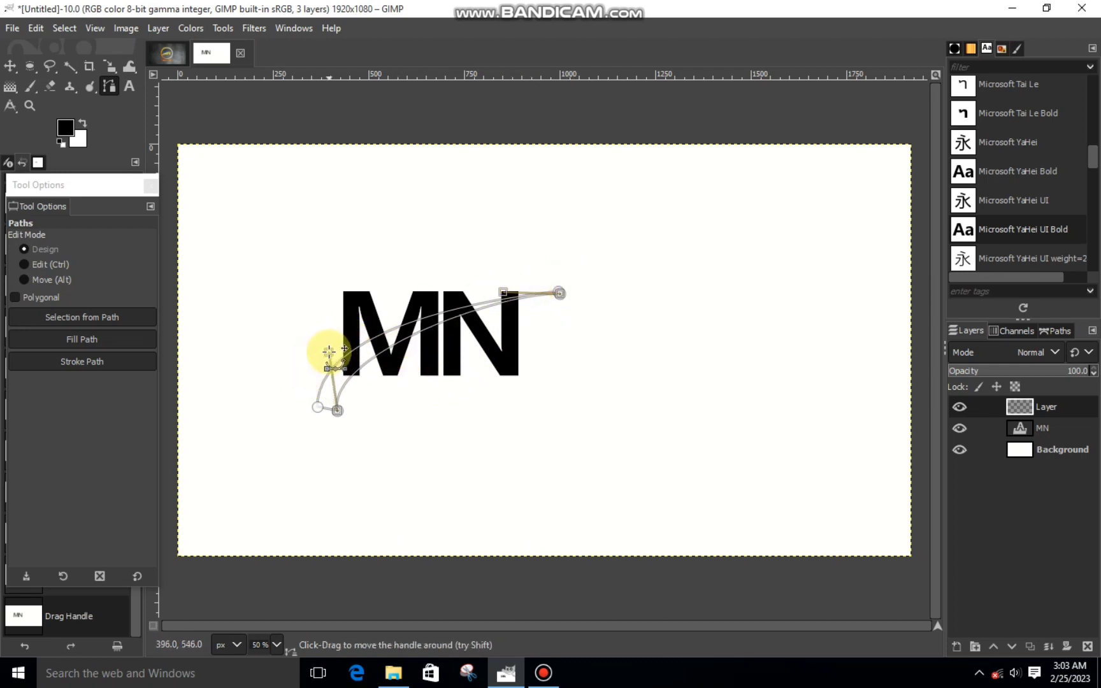
key(Delete)
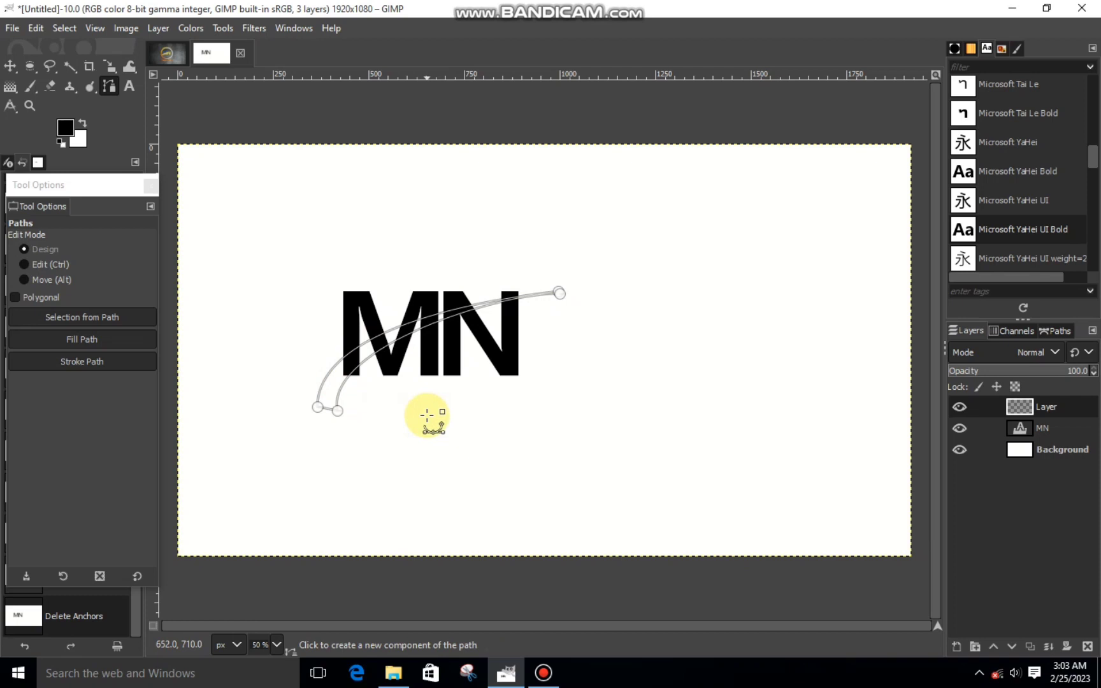
Step: Fill the swoosh path's selection with solid black, then drop the selection
right_click(423, 351)
mouse_move(465, 391)
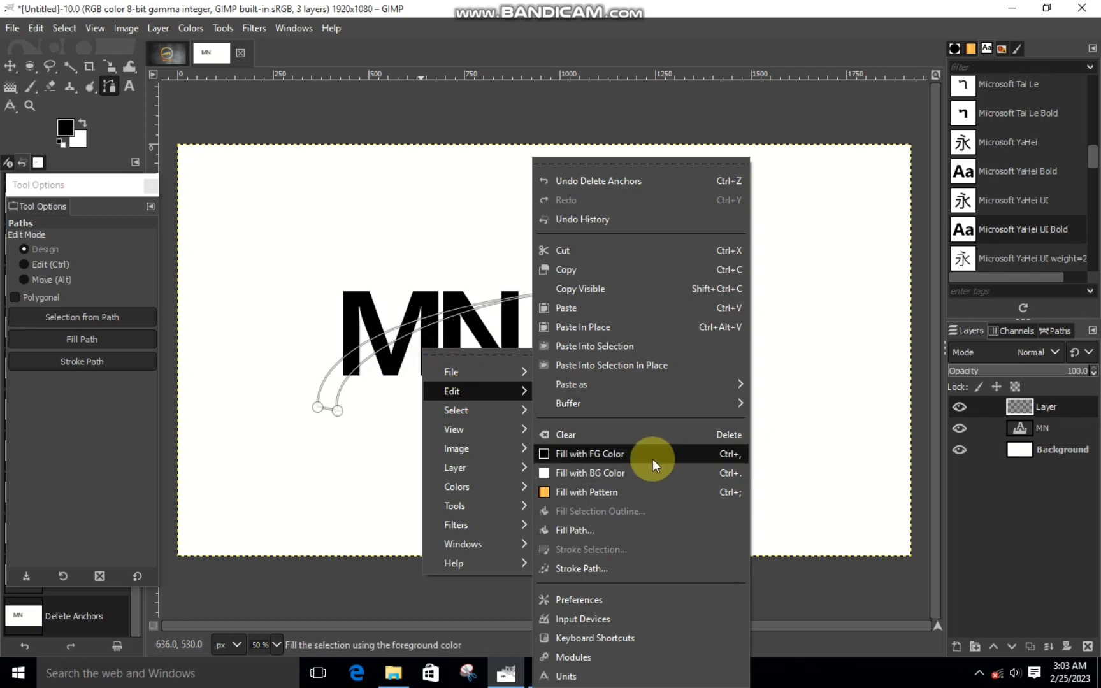
click(653, 459)
key(Return)
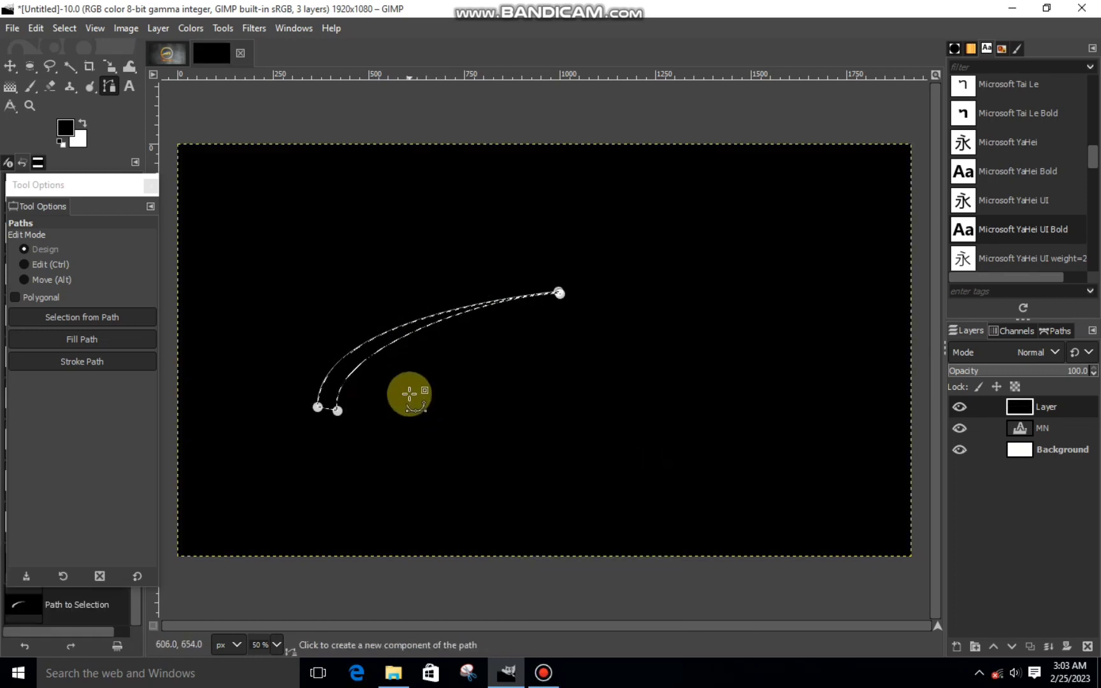
key(ctrl+z)
key(ctrl+z)
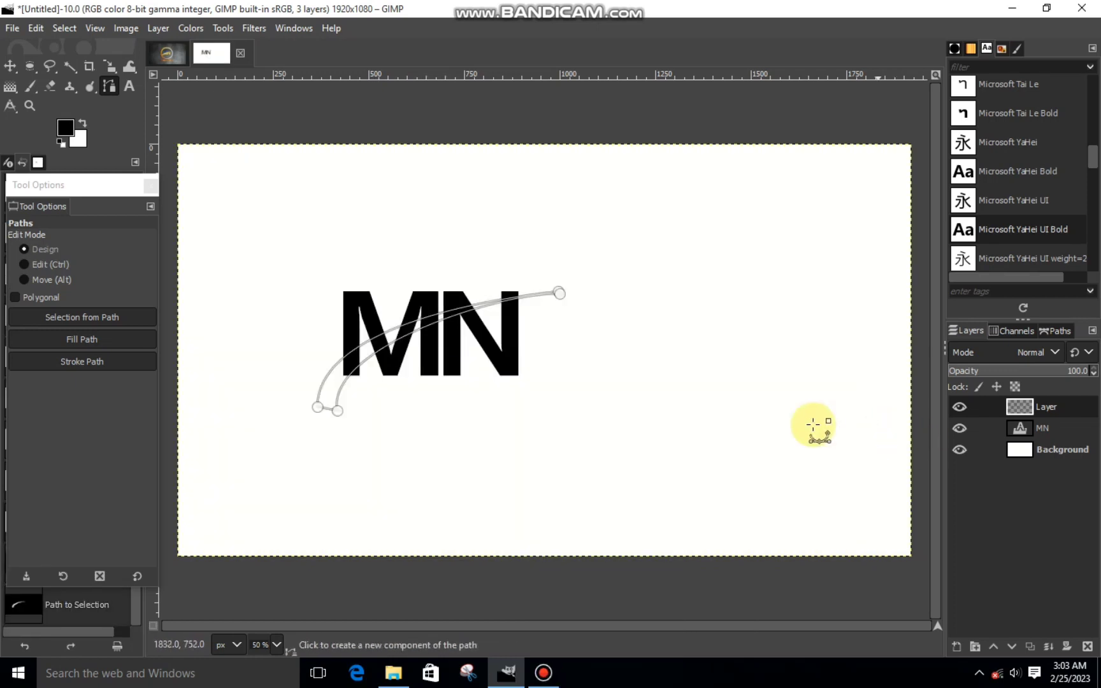
key(Return)
right_click(475, 362)
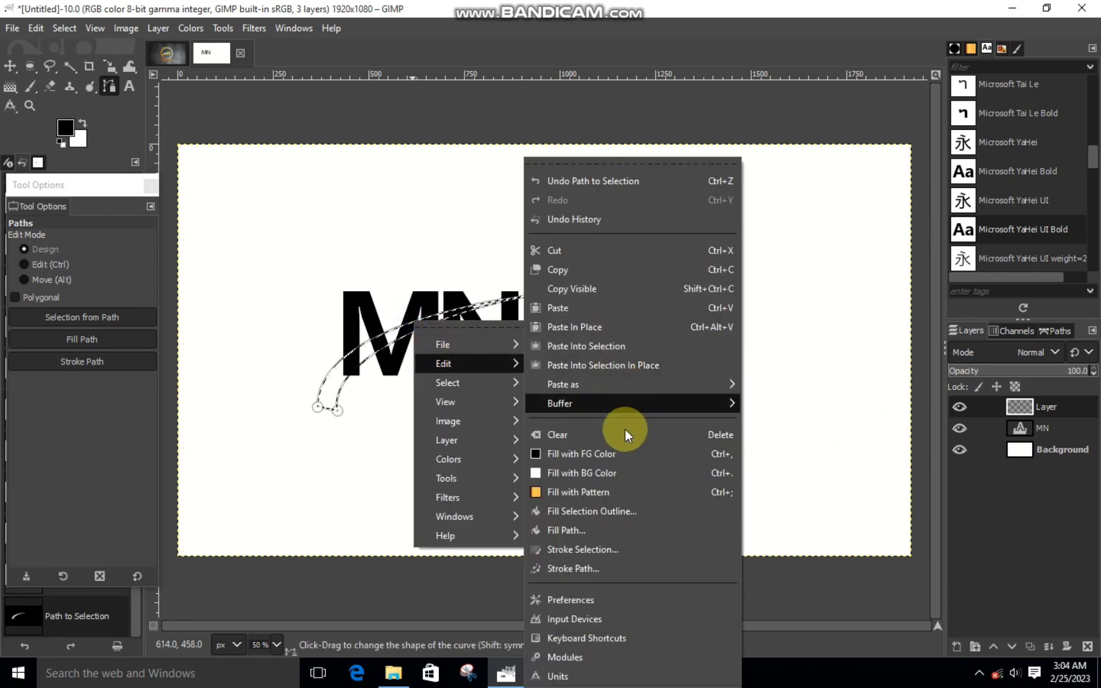
click(628, 454)
click(67, 37)
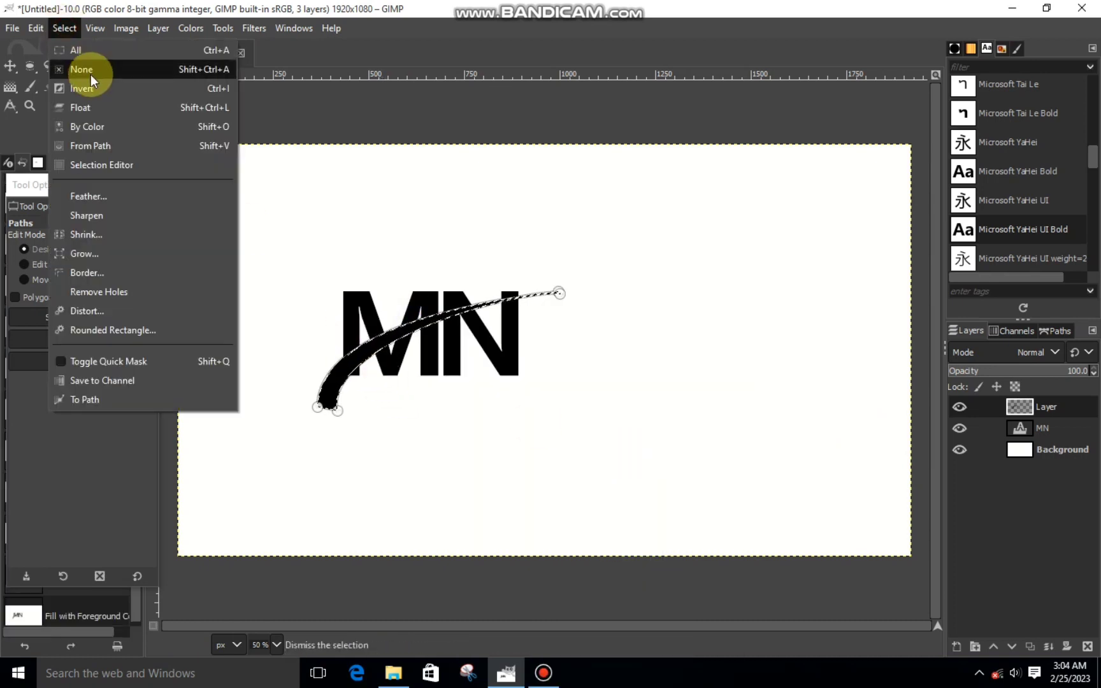
click(91, 73)
Step: Fuzzy-select the black swoosh and grow the selection by 7 px
click(10, 66)
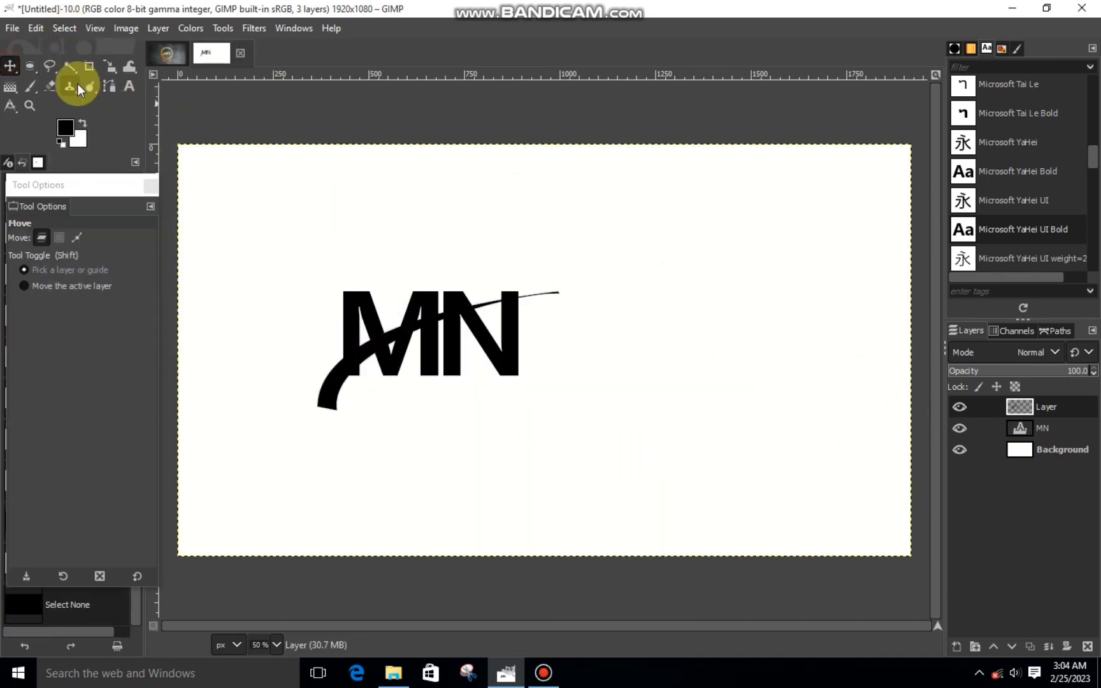
click(70, 67)
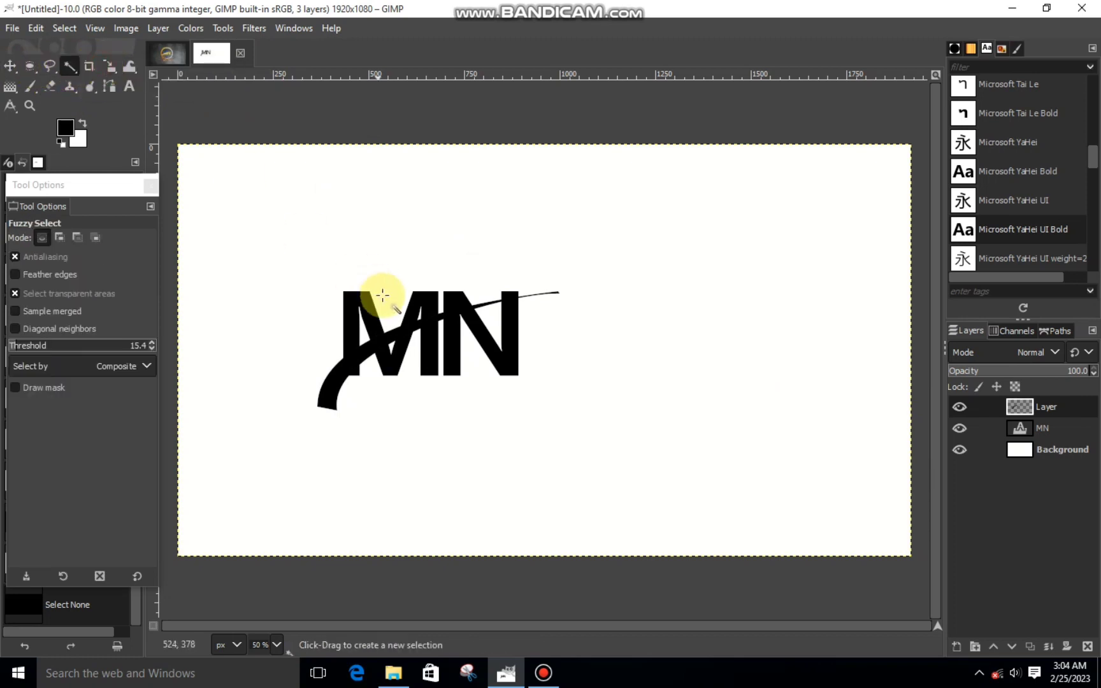
click(374, 338)
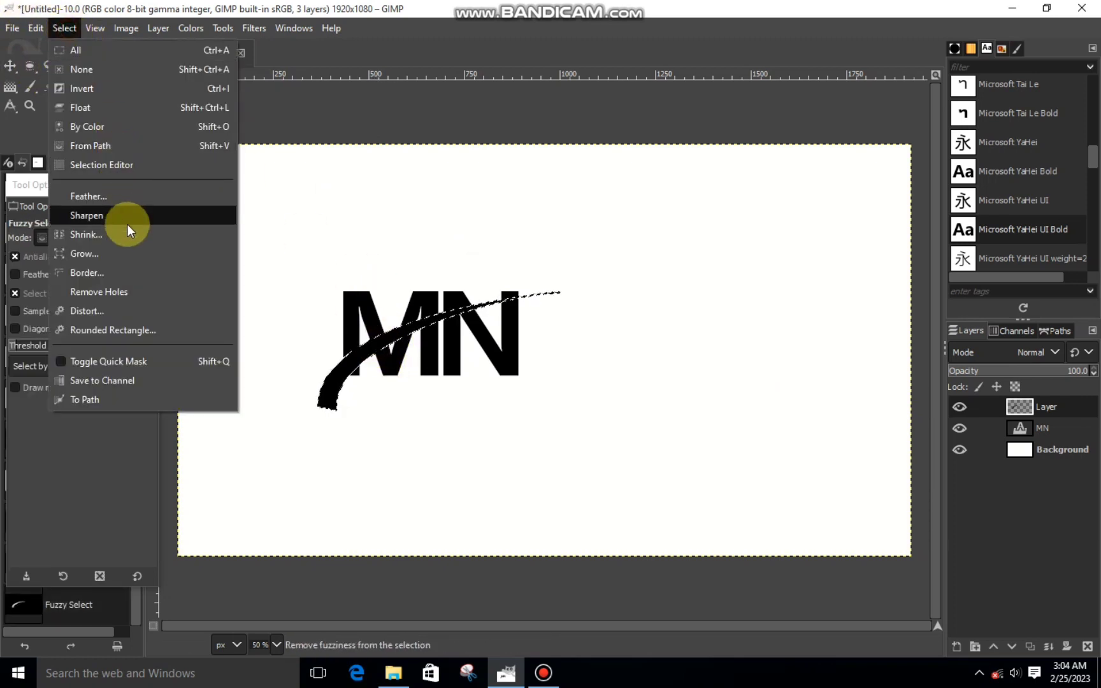
click(128, 253)
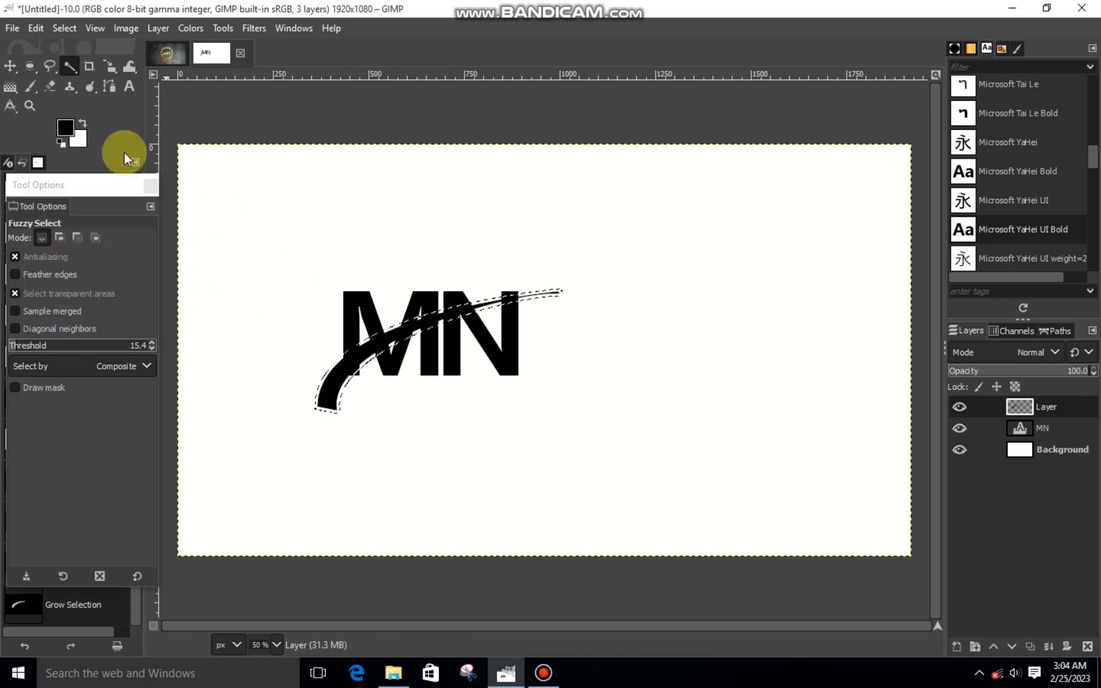
click(50, 86)
Step: Erase a white gap through the M and N letters along the swoosh's edge
scroll(338, 333, up, 2)
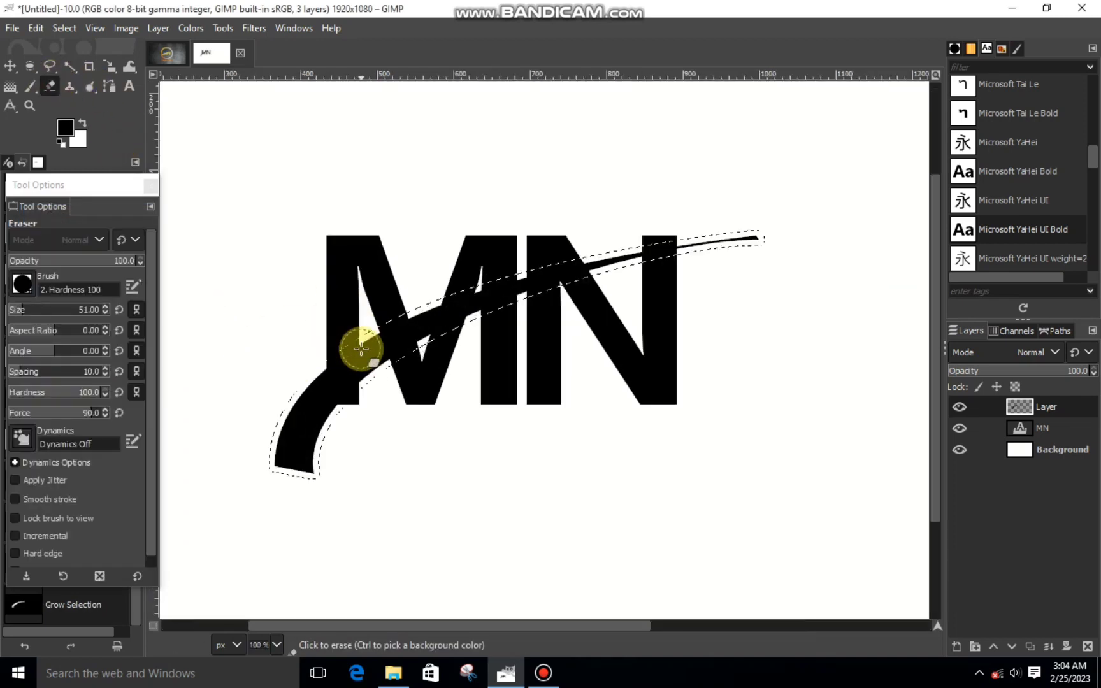
scroll(328, 336, up, 2)
drag(285, 376, 430, 315)
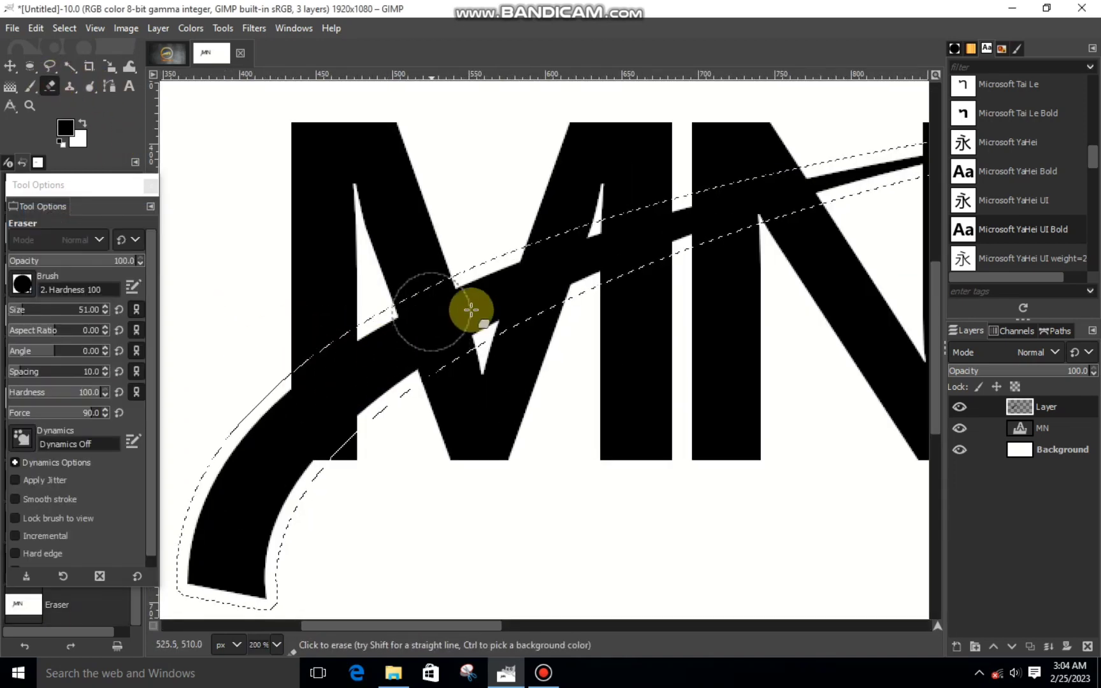
click(1020, 429)
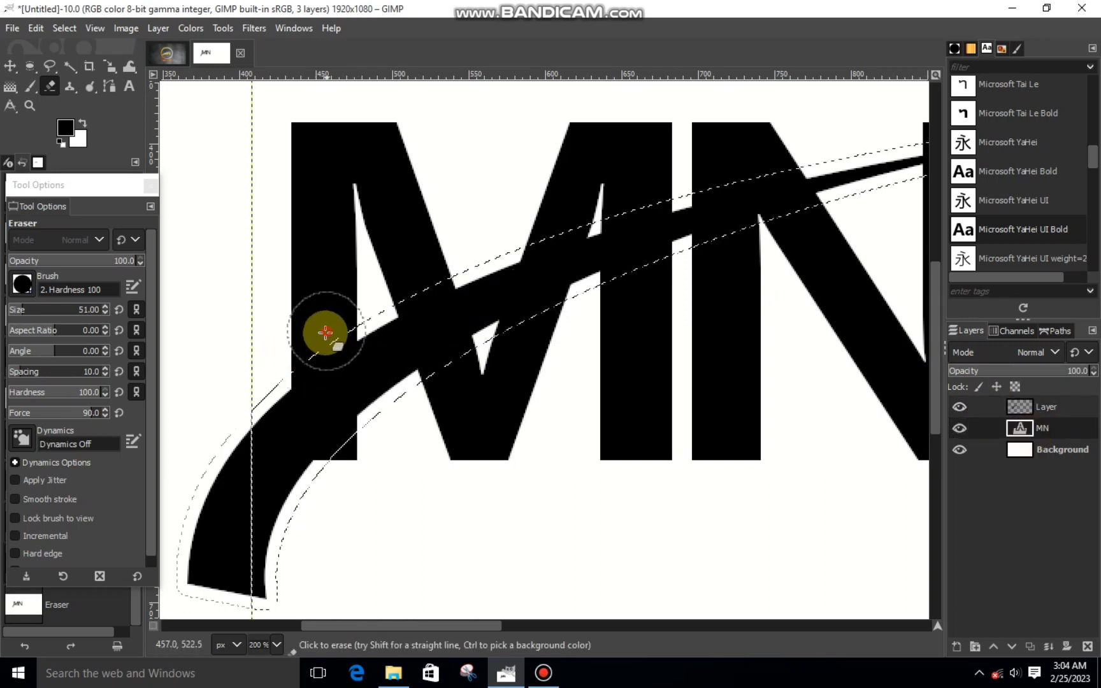
mouse_move(295, 349)
mouse_down()
mouse_move(438, 249)
mouse_move(659, 172)
mouse_move(639, 167)
mouse_move(654, 177)
mouse_move(799, 155)
mouse_up()
key(minus)
key(minus)
key(minus)
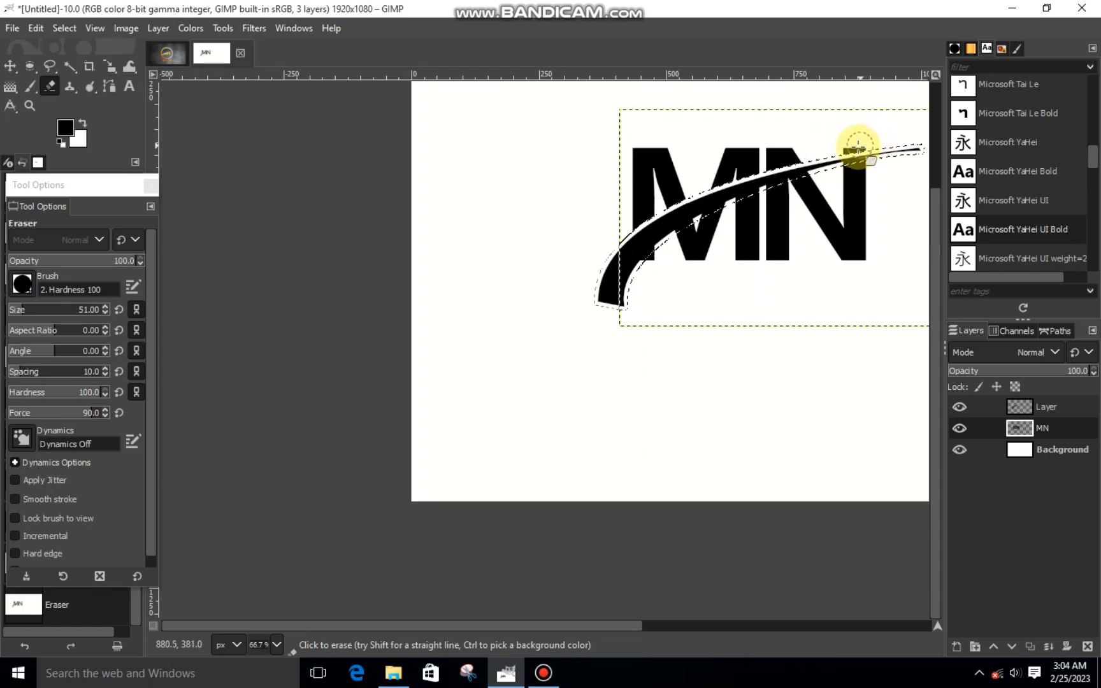
drag(859, 147, 966, 140)
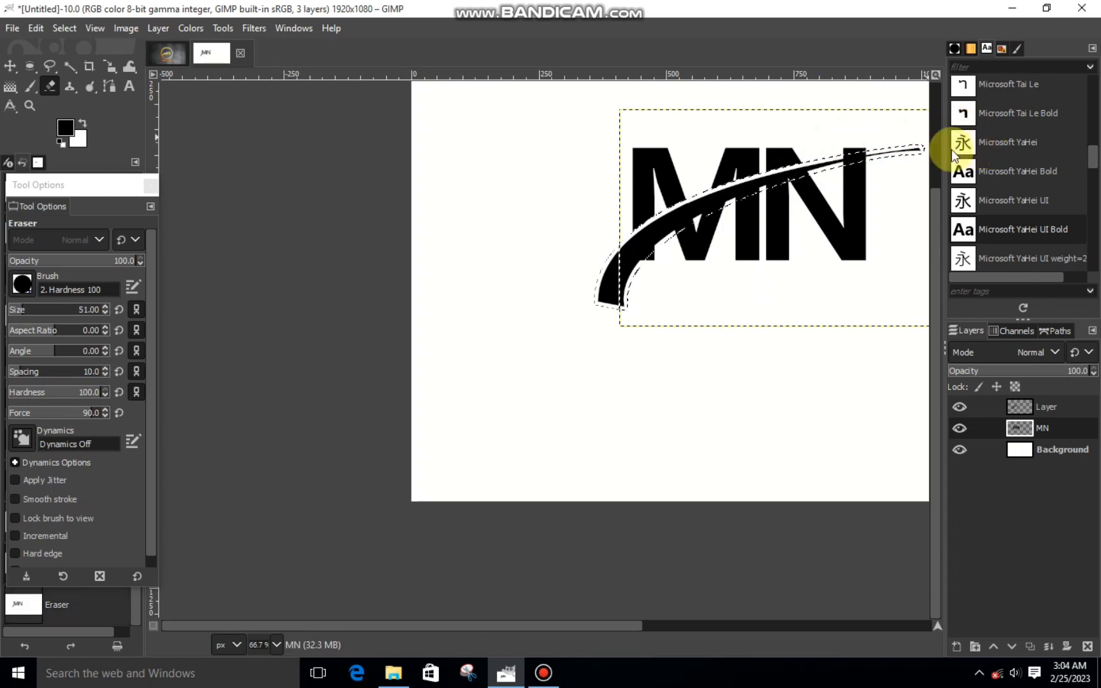
key(plus)
key(plus)
drag(408, 627, 602, 627)
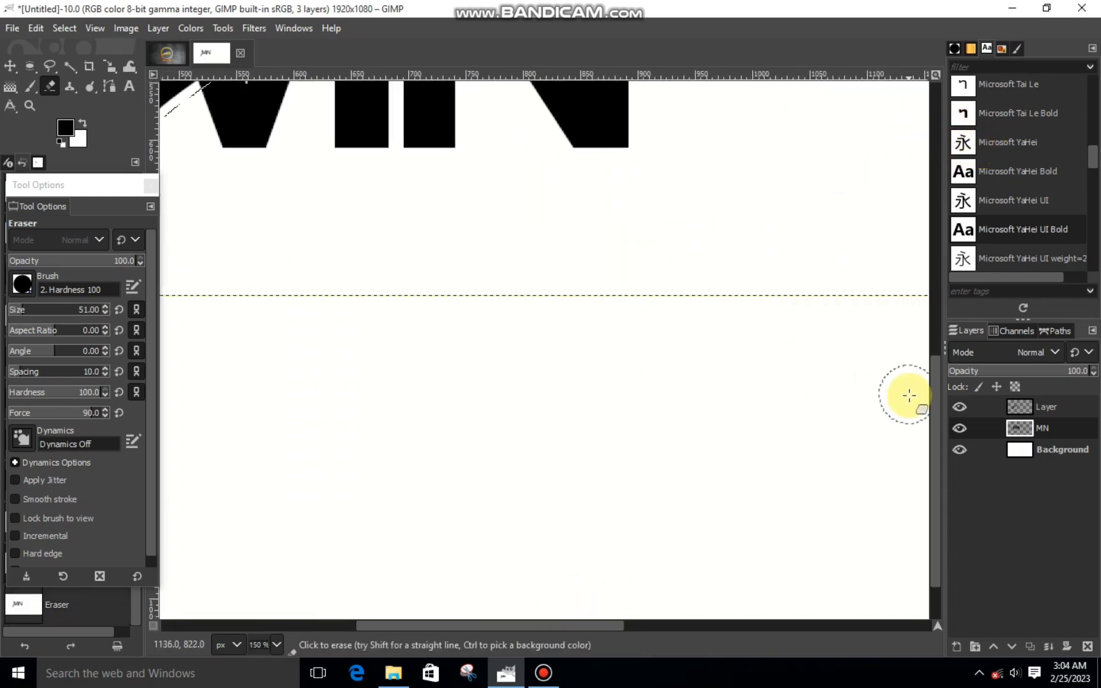
drag(932, 386, 937, 216)
scroll(626, 315, up, 3)
ctrl+scroll(582, 278, up, 2)
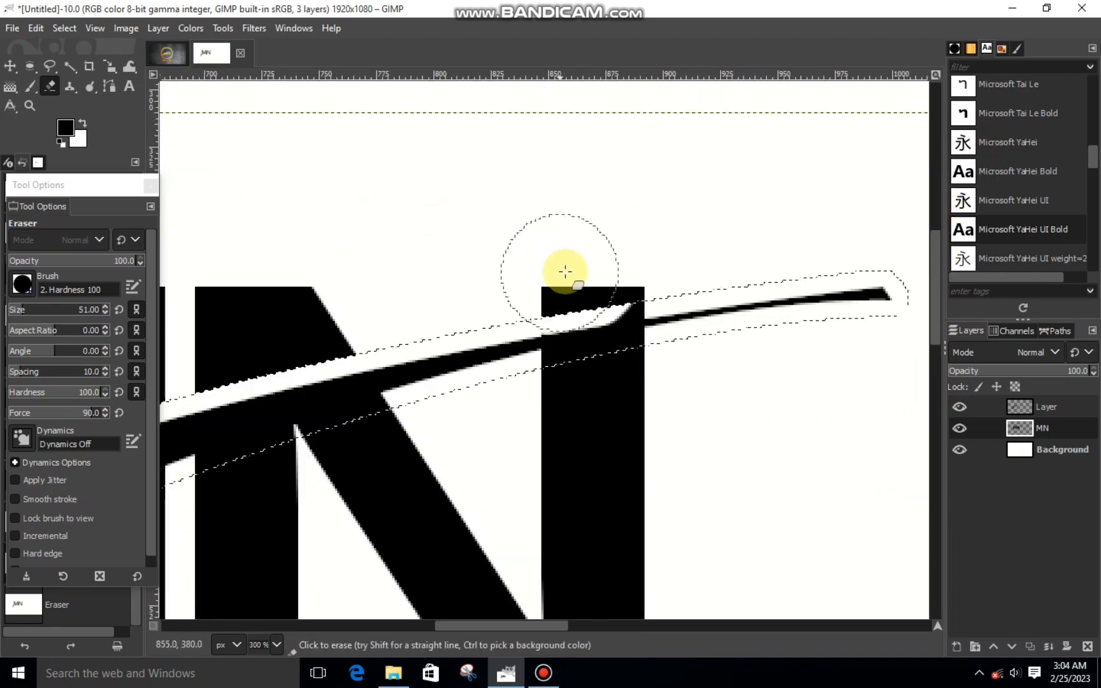
drag(536, 283, 629, 266)
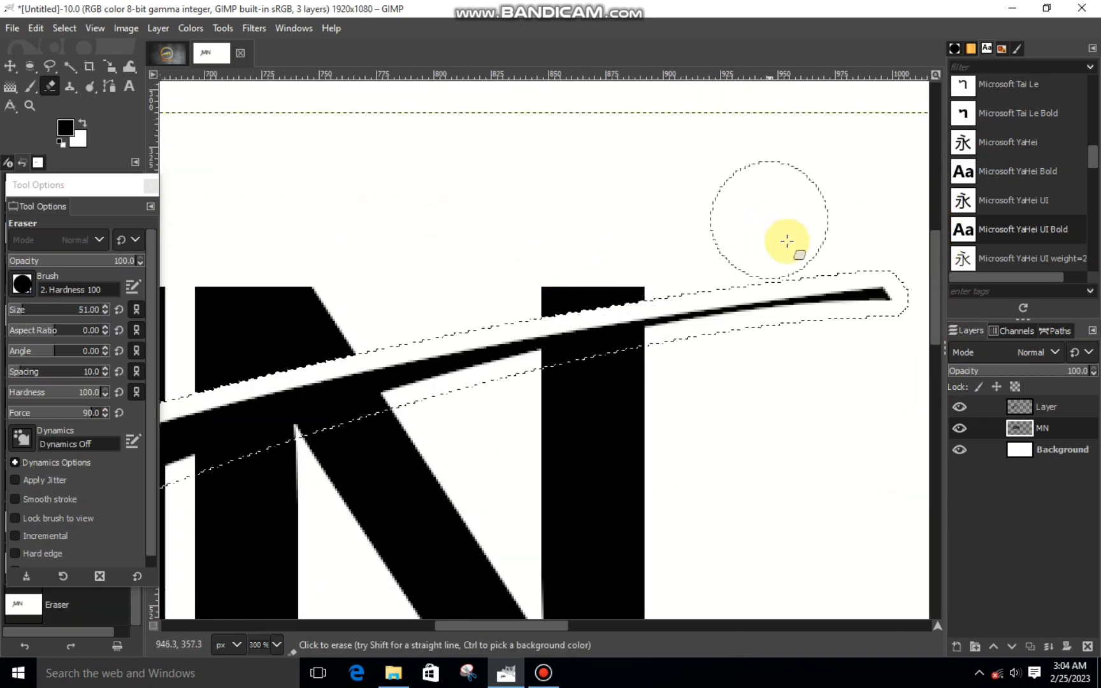
ctrl+scroll(778, 253, down, 2)
ctrl+scroll(778, 254, down, 2)
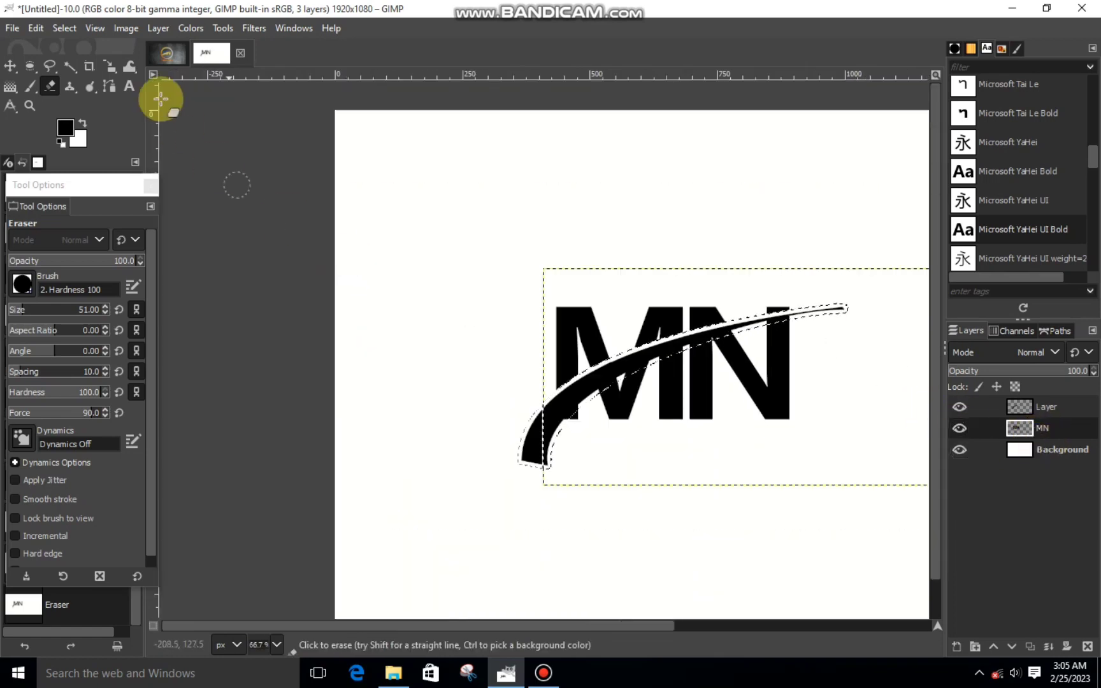
Step: Clear the selection and erase back the swoosh's thin upper-right tip
click(64, 28)
click(94, 73)
ctrl+scroll(353, 167, down, 1)
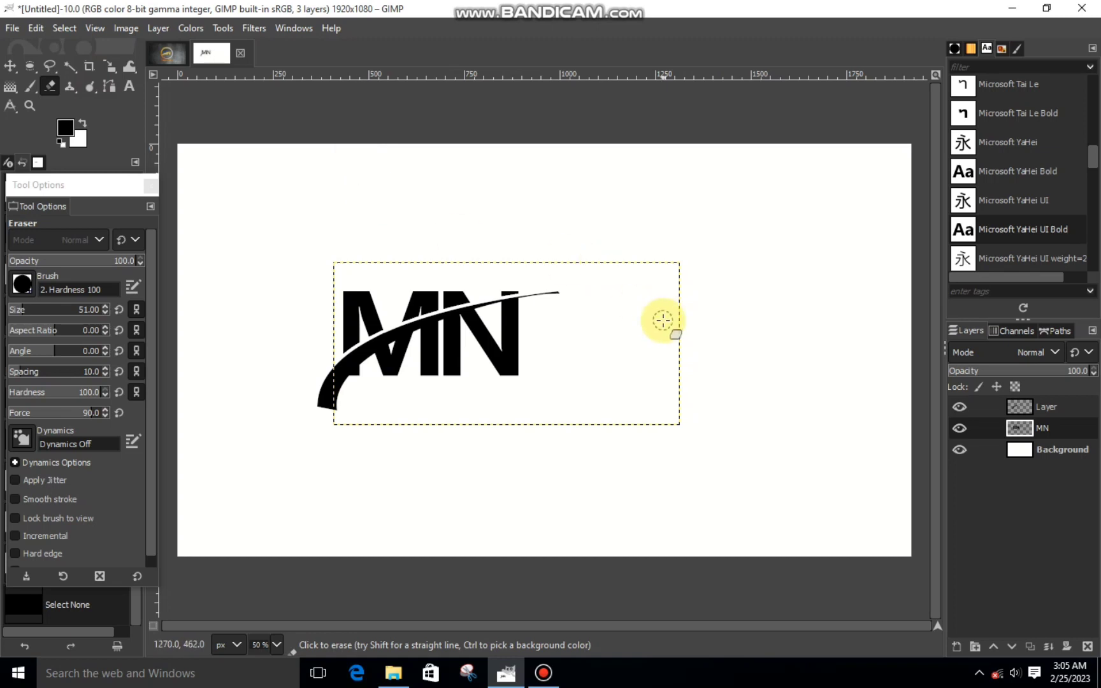
click(988, 406)
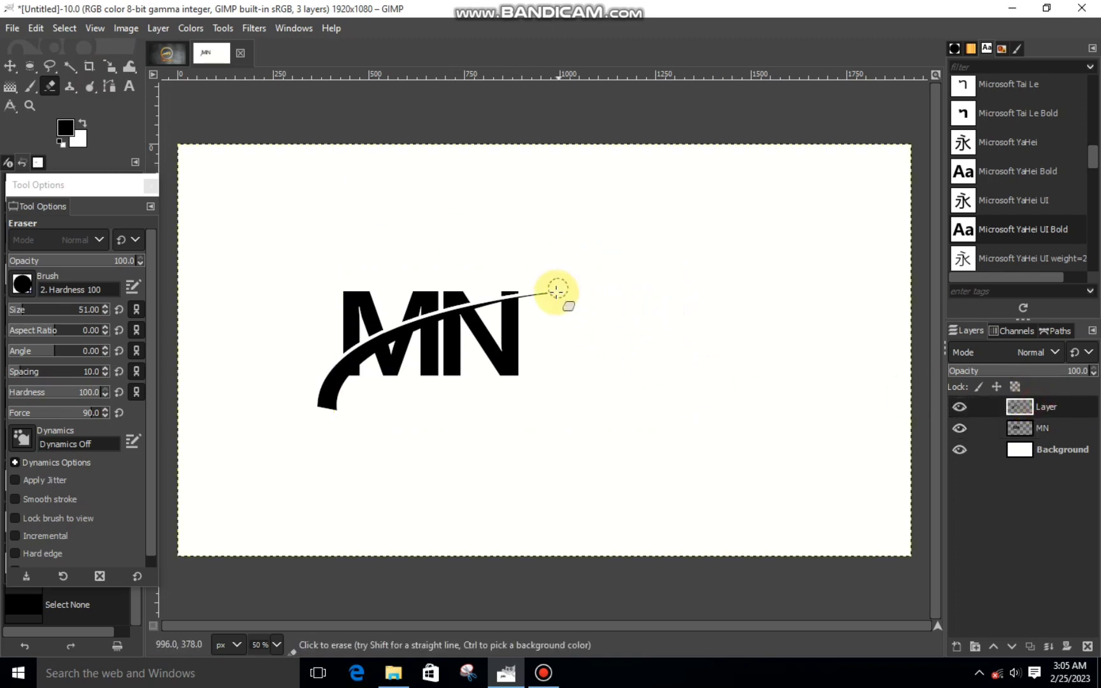
drag(557, 290, 329, 418)
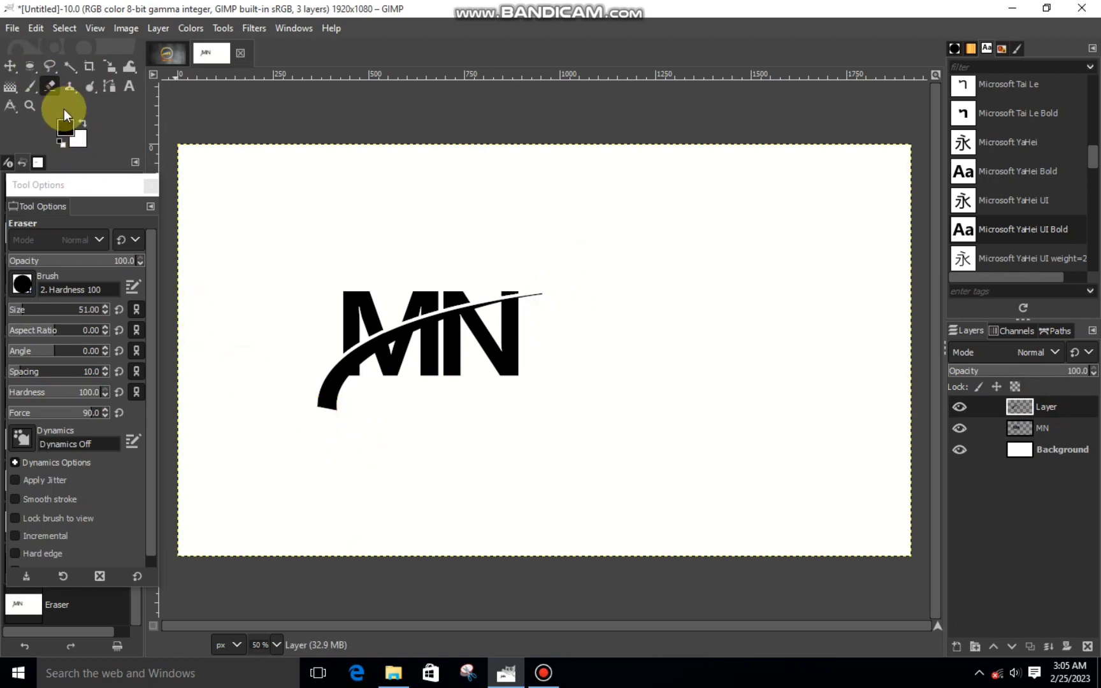
Step: Free-select the swoosh's bottom tail end and cut it away
click(54, 66)
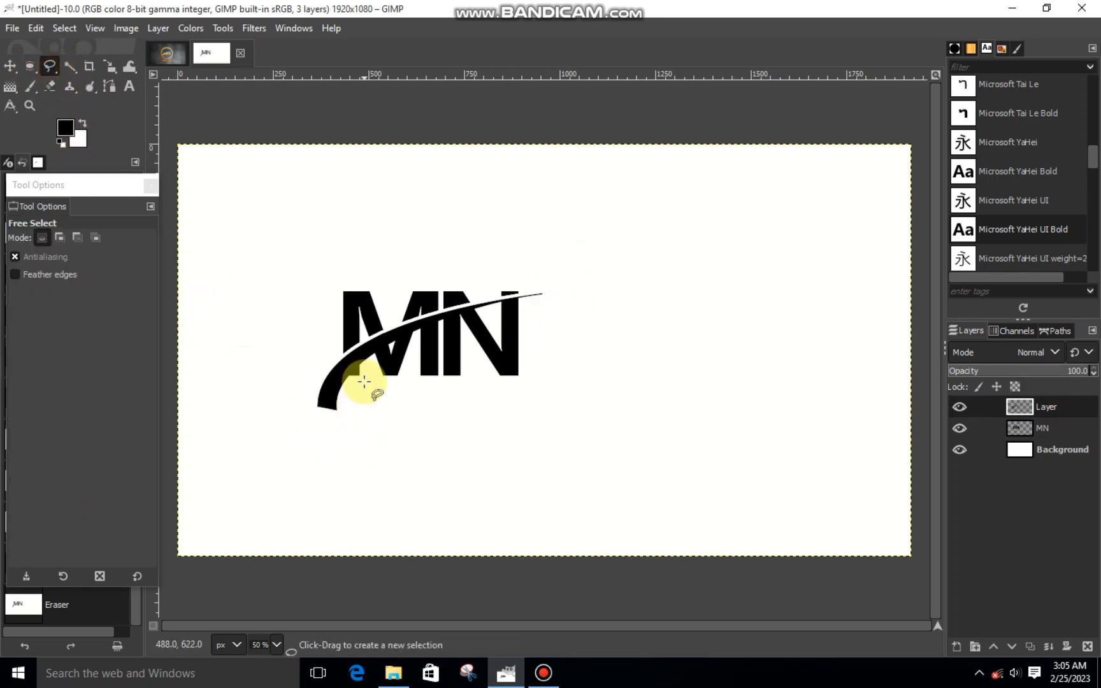
click(312, 388)
click(341, 425)
click(295, 419)
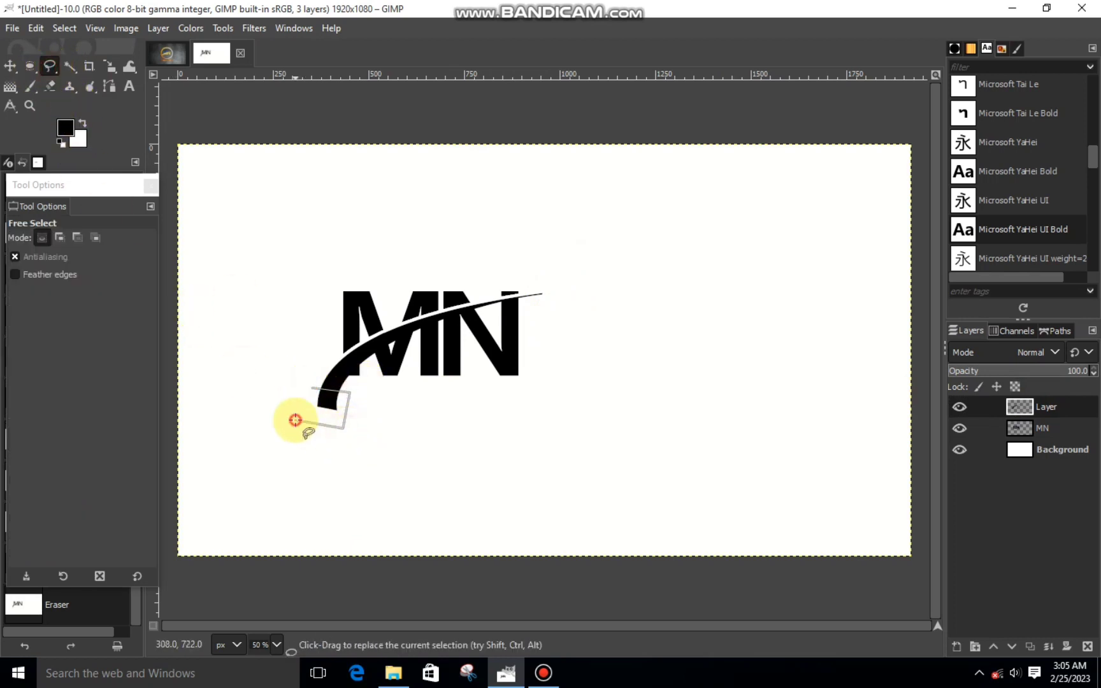
click(312, 388)
key(Return)
right_click(335, 403)
click(457, 250)
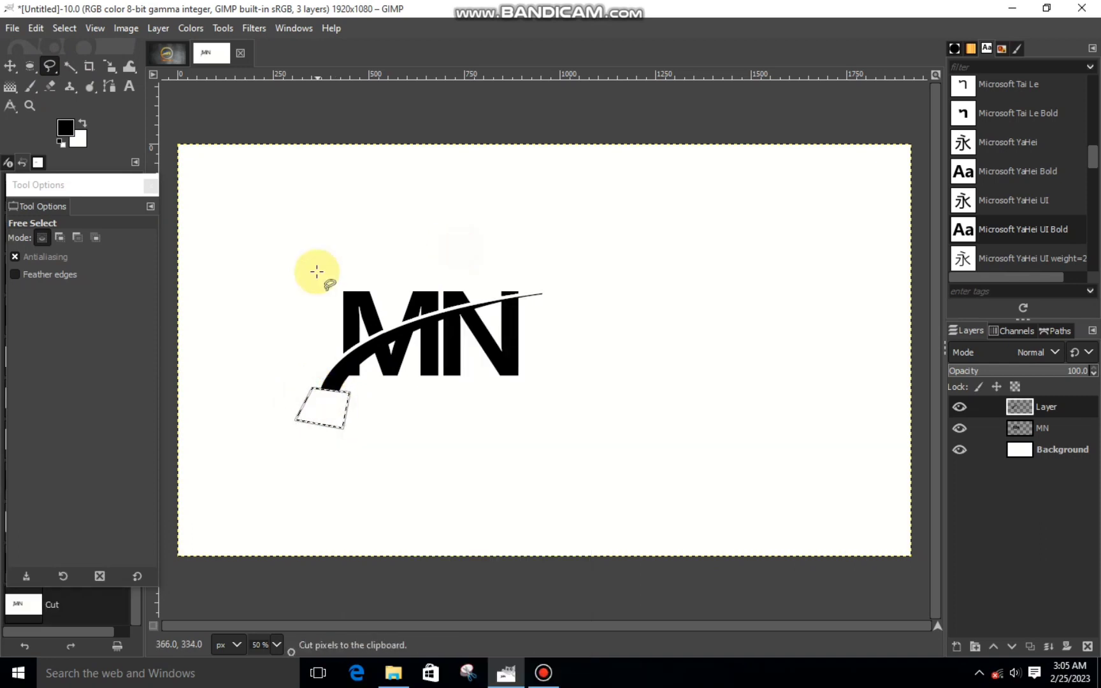
click(77, 63)
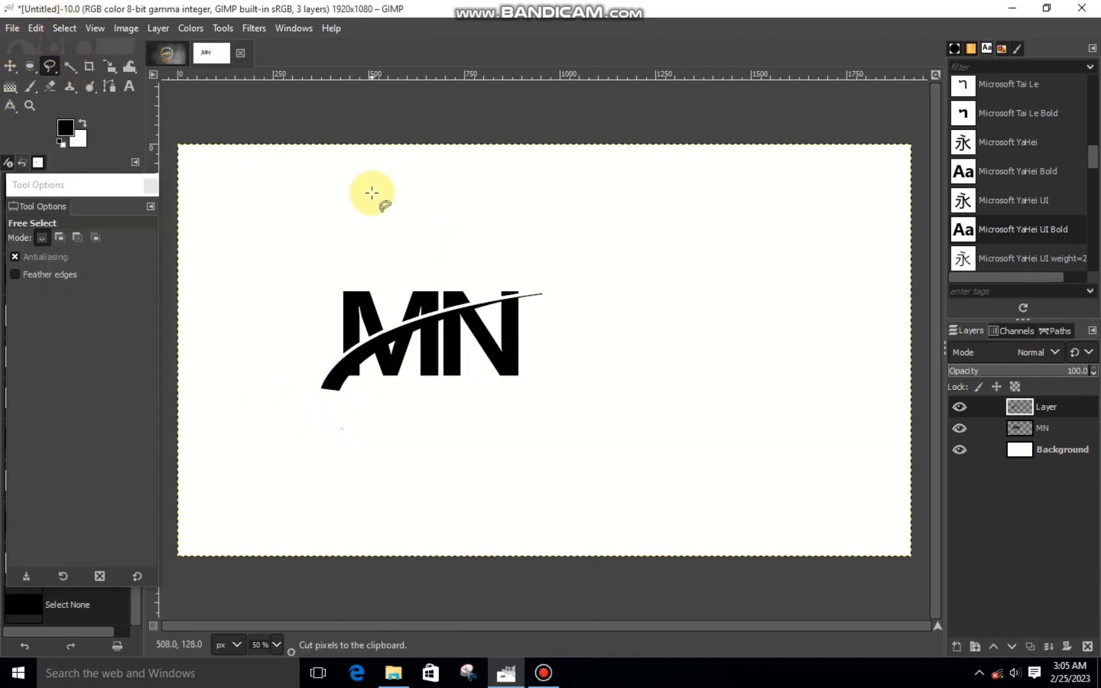
key(m)
key(plus)
Step: Draw a curved path tracing the swoosh's top edge from its left end to its tip
click(960, 407)
click(959, 406)
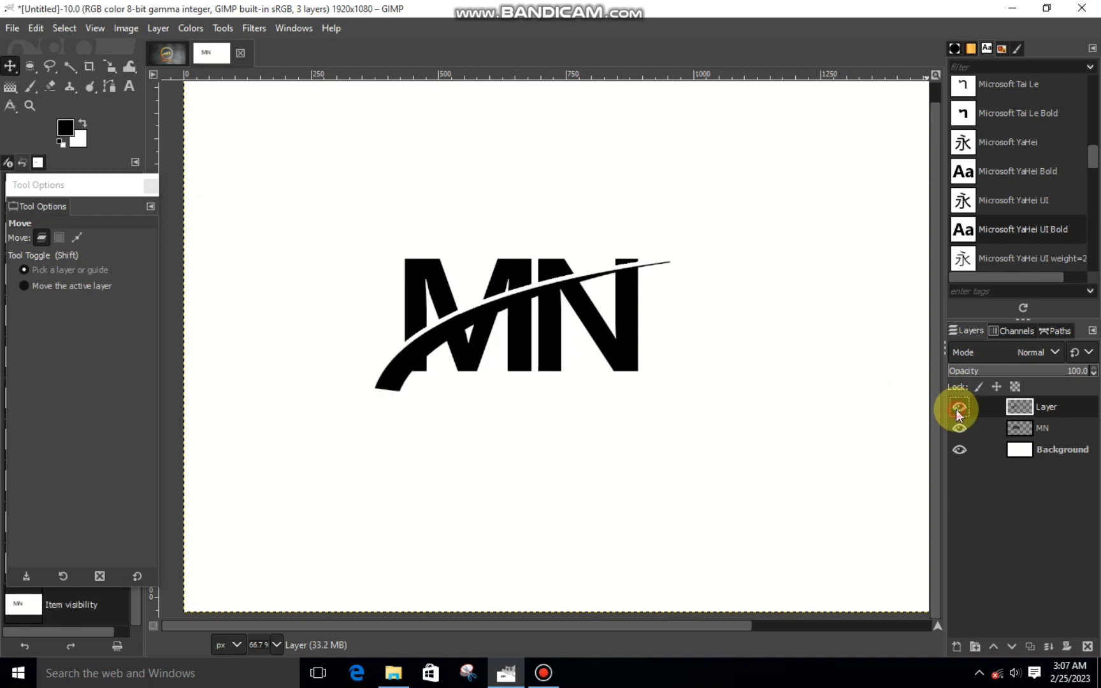
click(1023, 428)
double_click(958, 434)
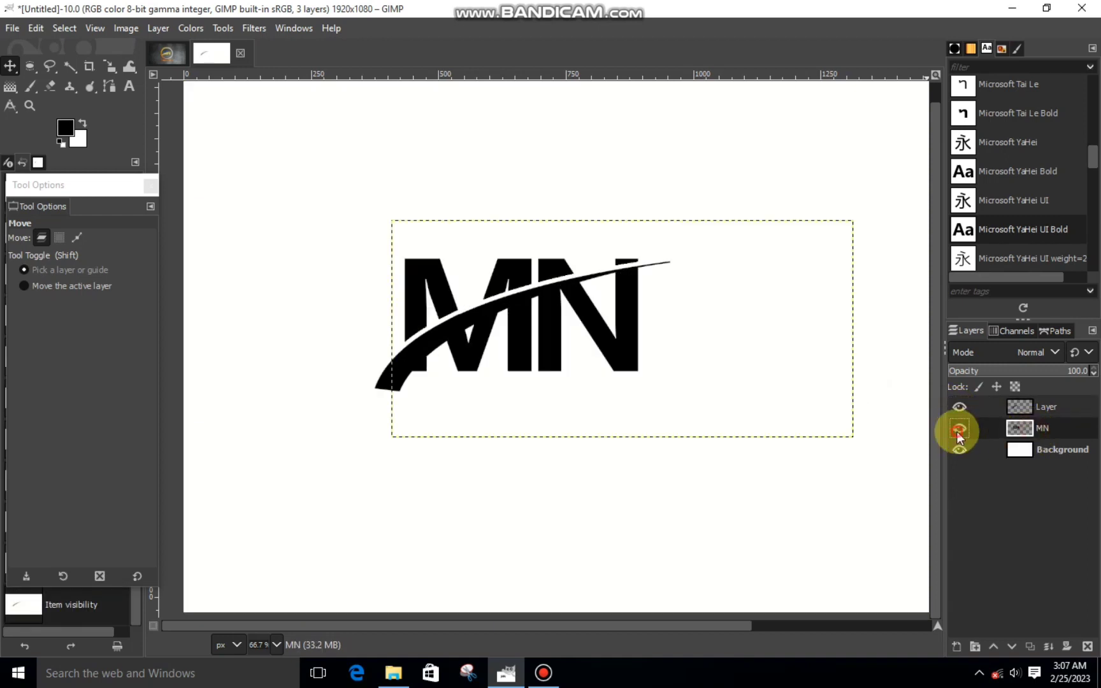
click(109, 87)
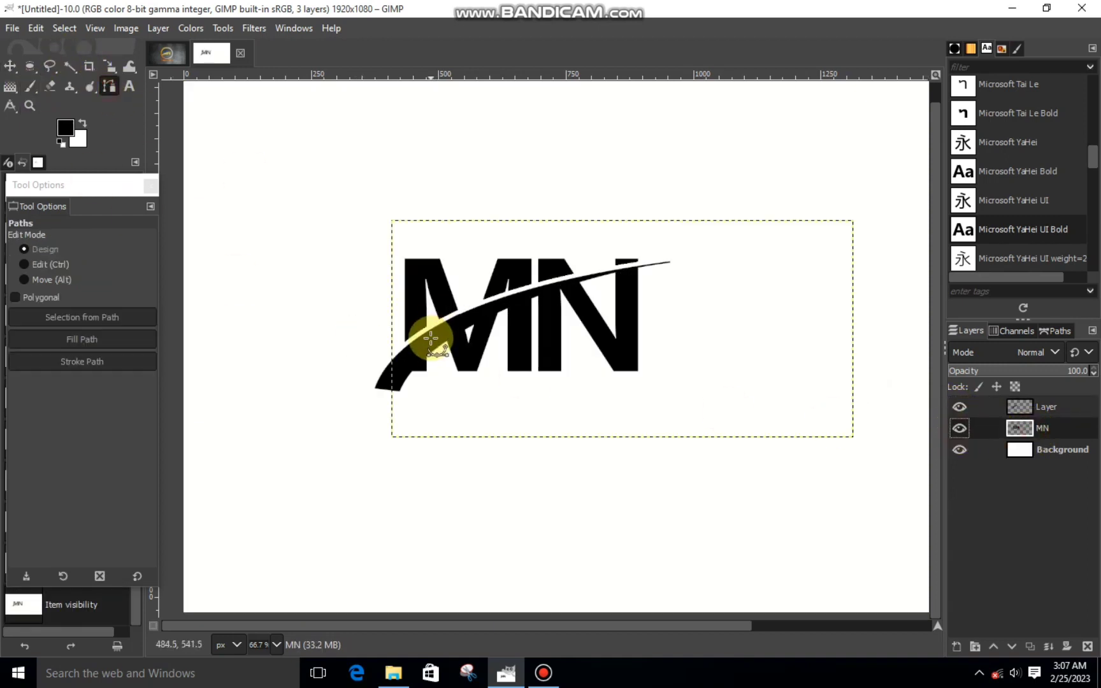
key(2)
click(342, 368)
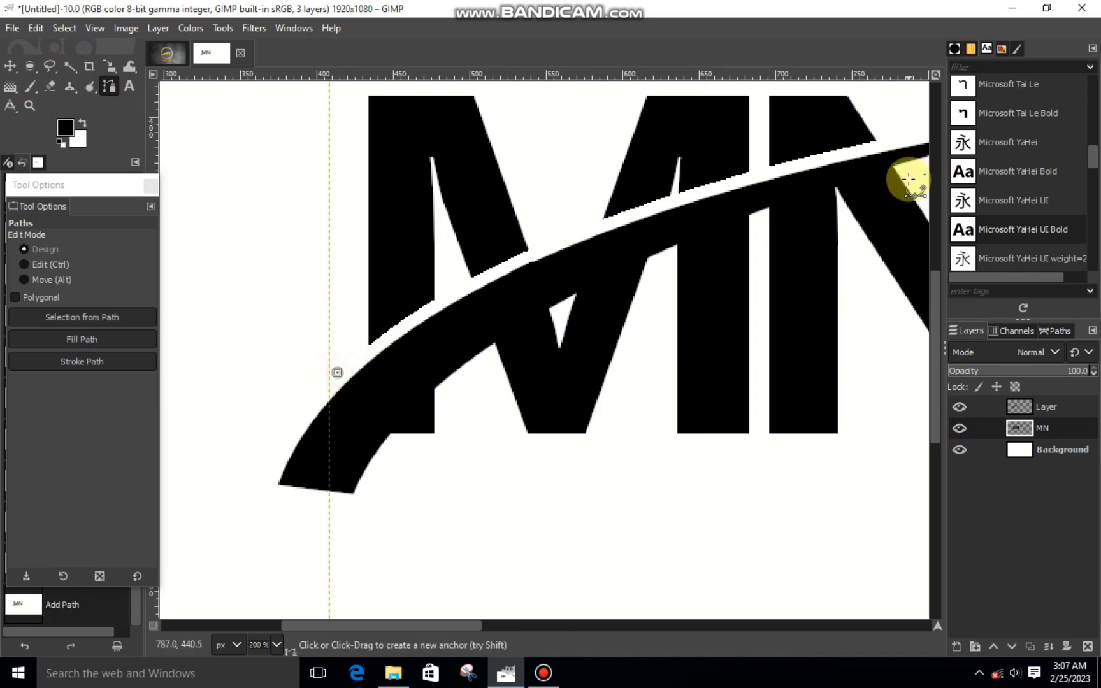
key(1)
scroll(590, 626, right, 5)
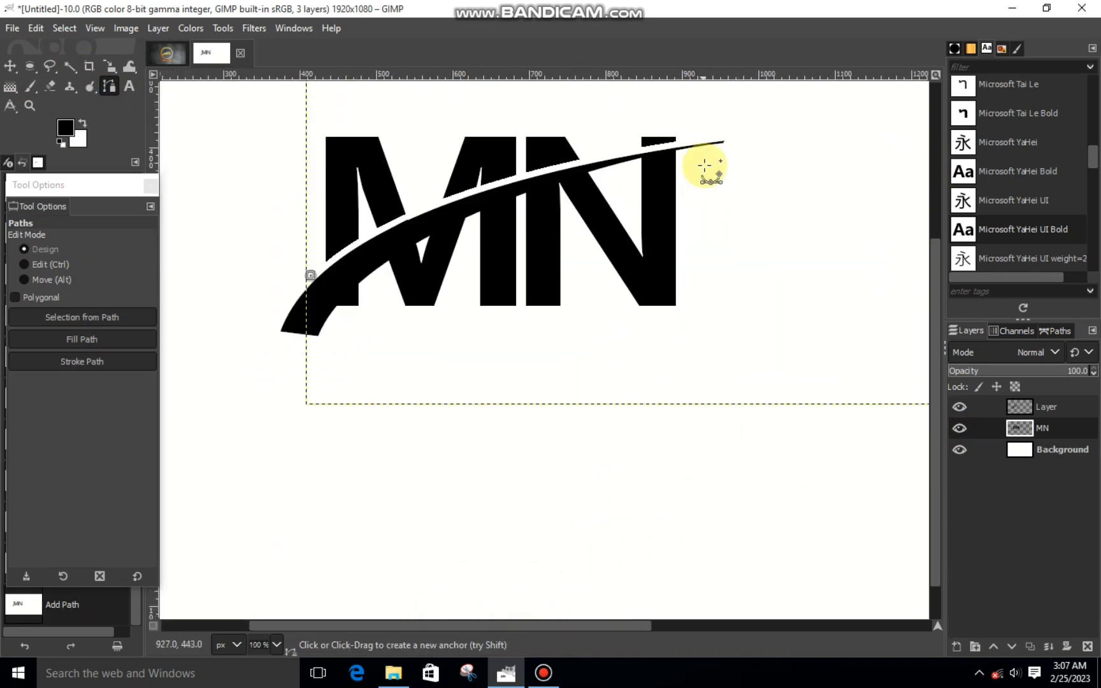
click(705, 137)
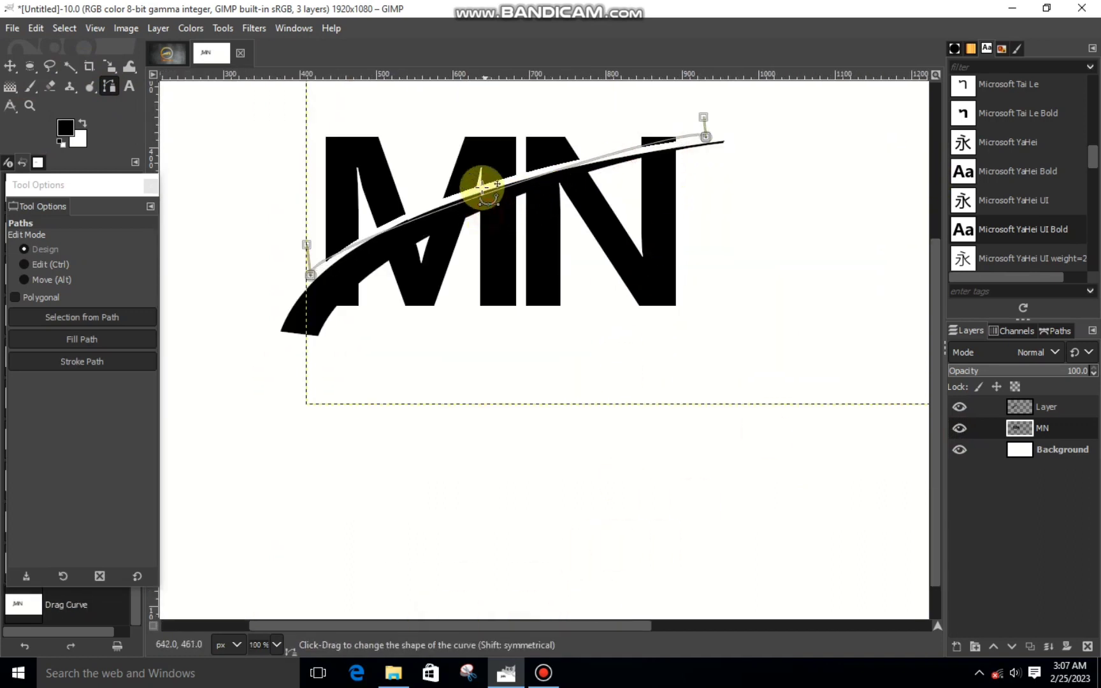
drag(491, 211, 474, 176)
drag(680, 119, 639, 143)
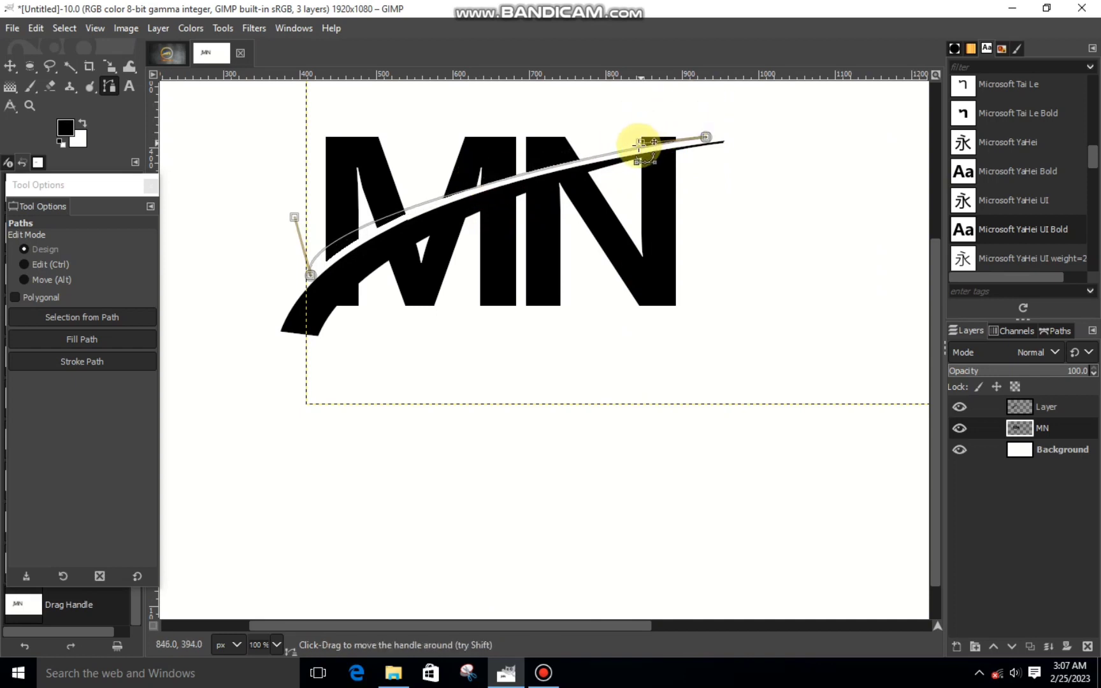
drag(294, 217, 416, 188)
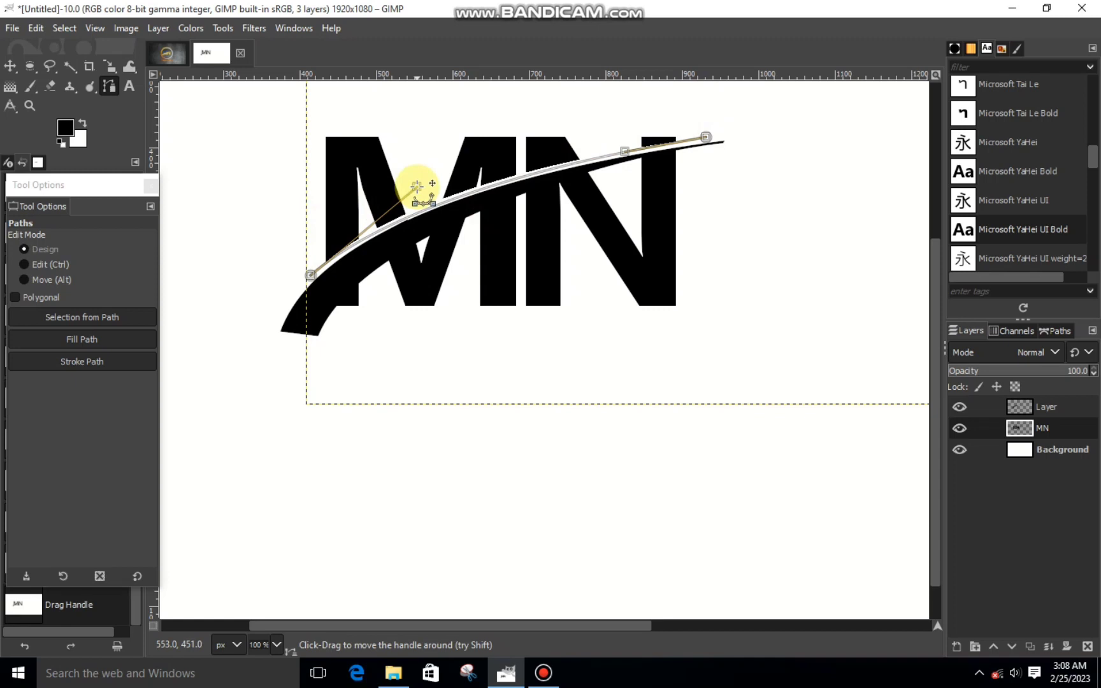
Step: Close the path above the letter tops and convert it to a selection
key(Delete)
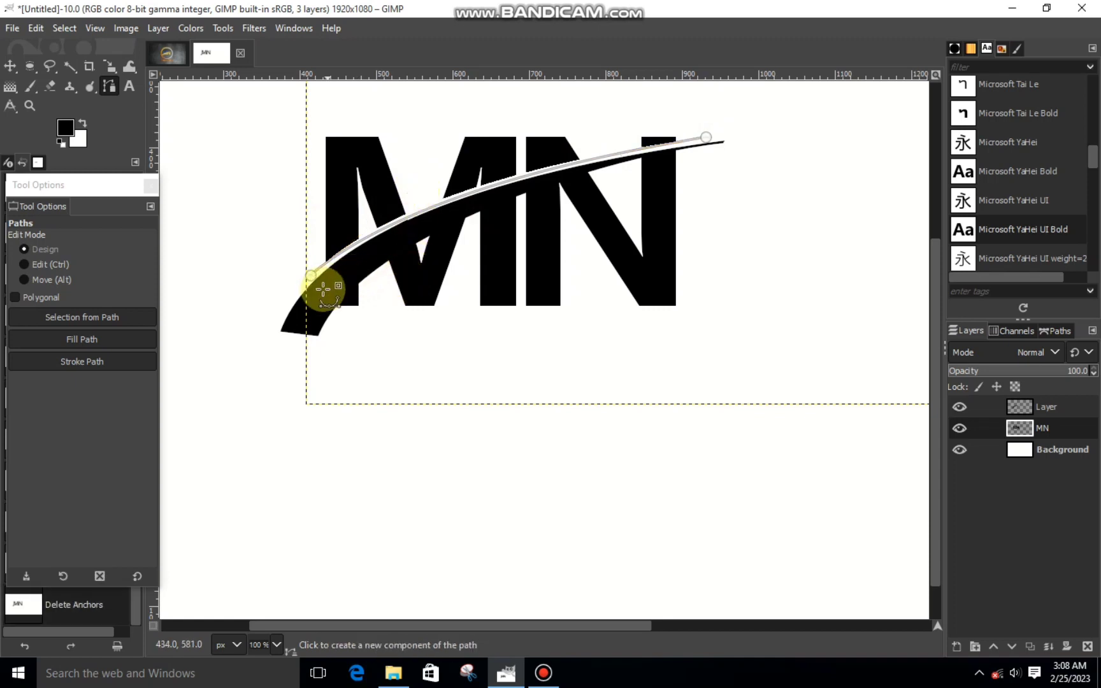
click(310, 277)
ctrl+scroll(314, 231, down, 1)
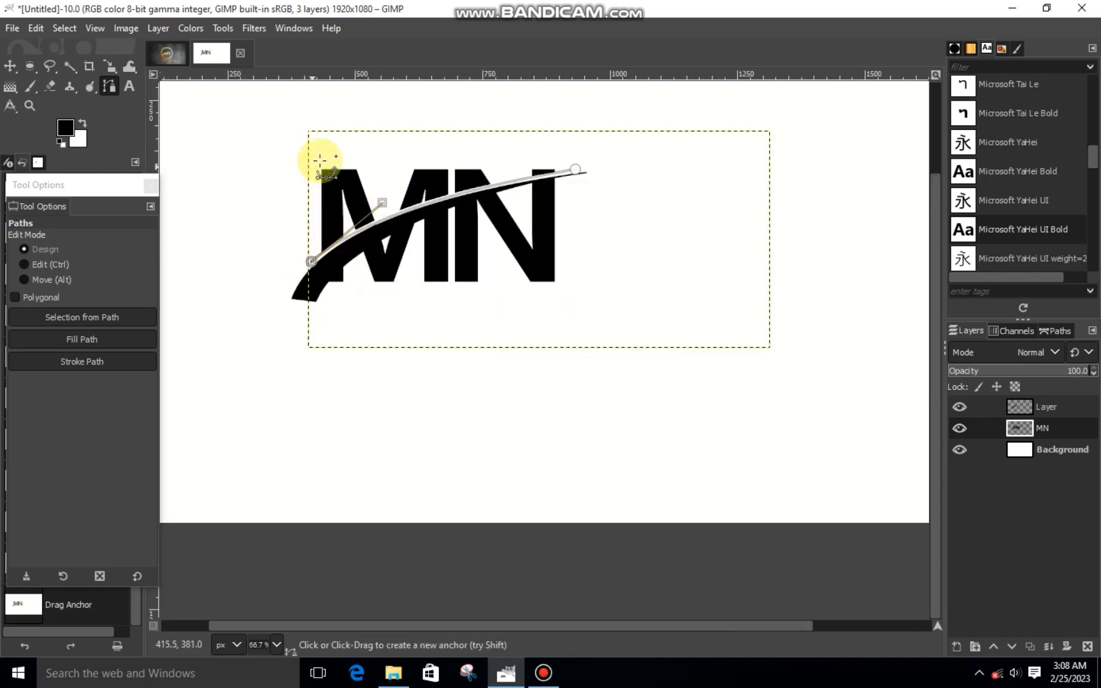
drag(406, 147, 577, 160)
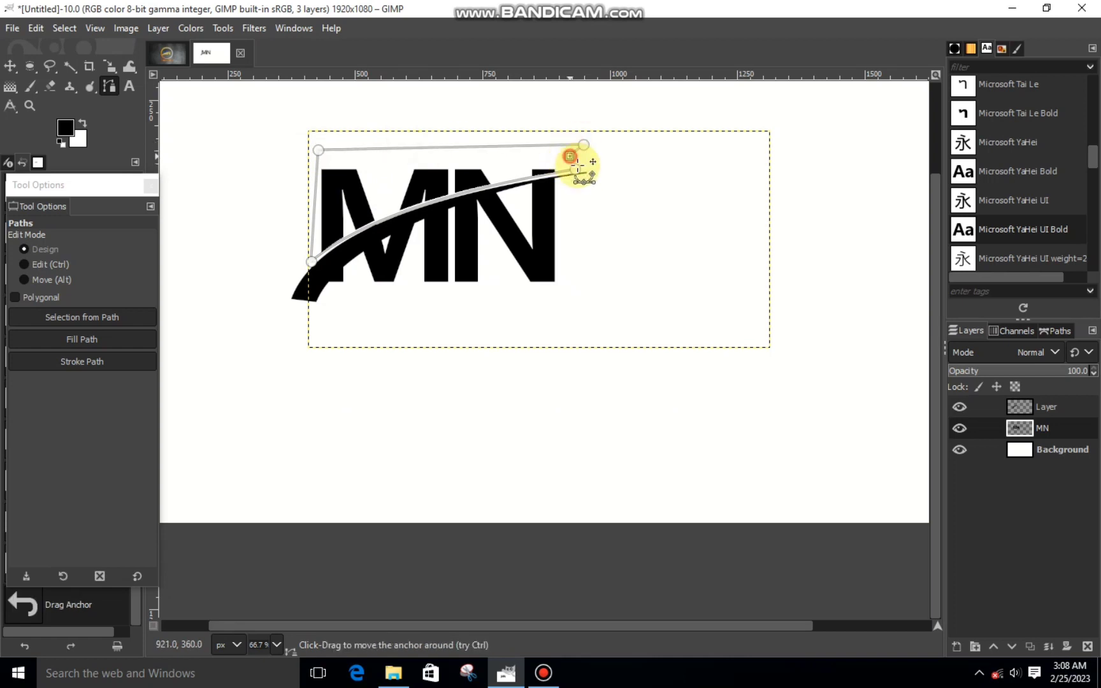
key(Return)
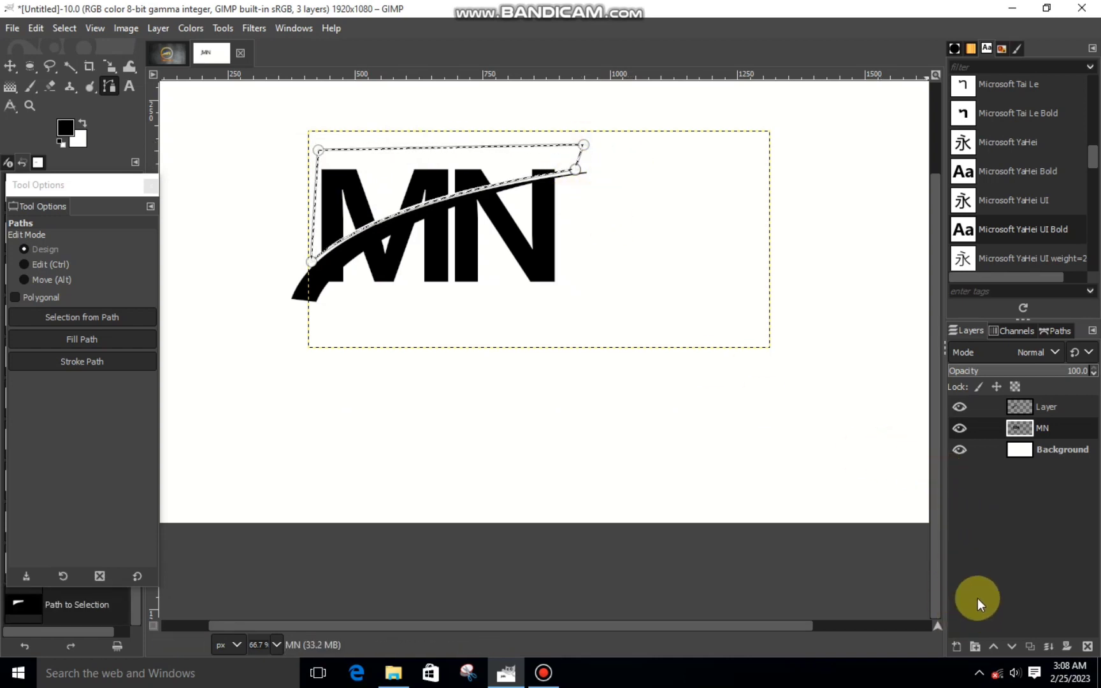
Step: Copy the letter tops and paste them in place as a new Pasted Layer
right_click(522, 246)
mouse_move(573, 289)
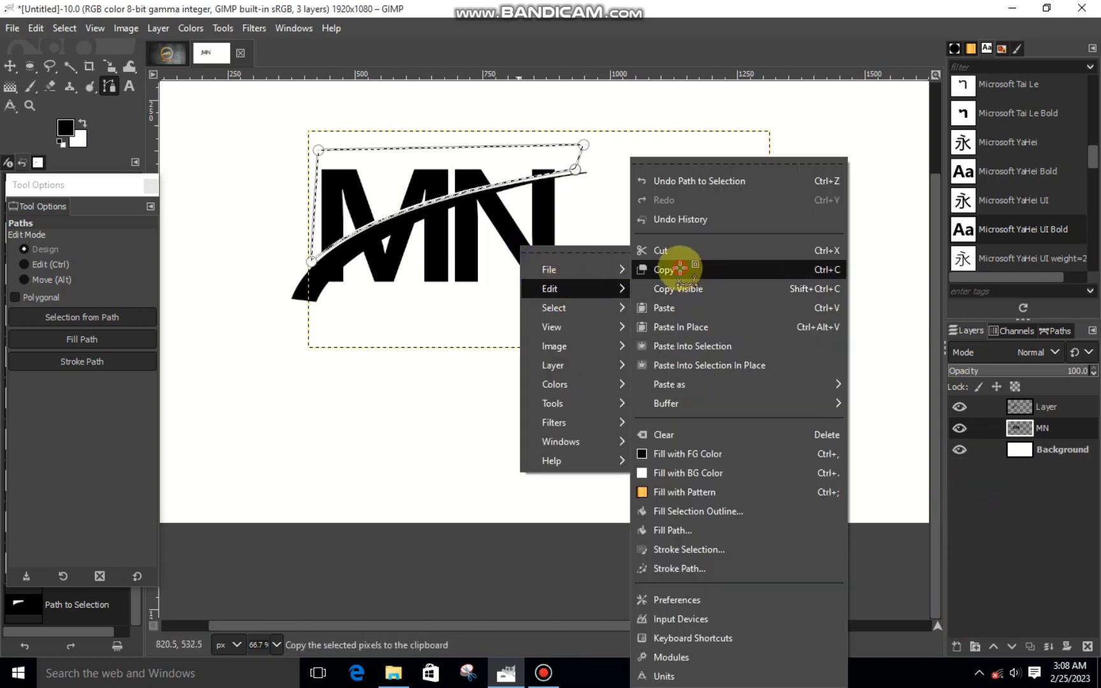
click(680, 268)
right_click(627, 285)
click(761, 323)
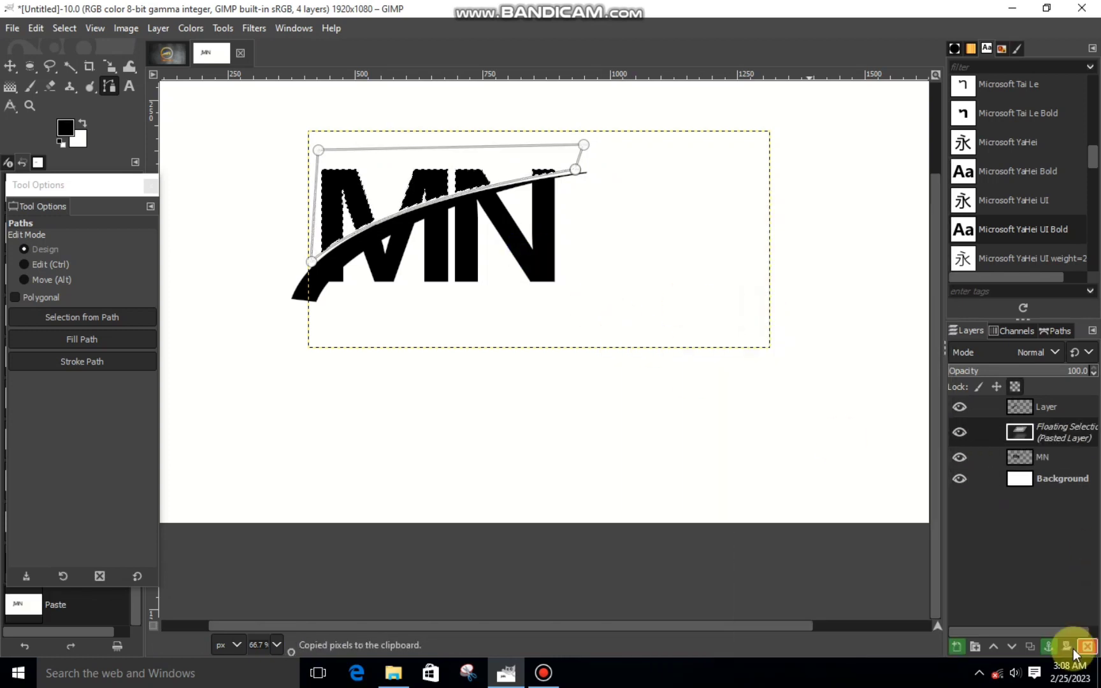
click(956, 647)
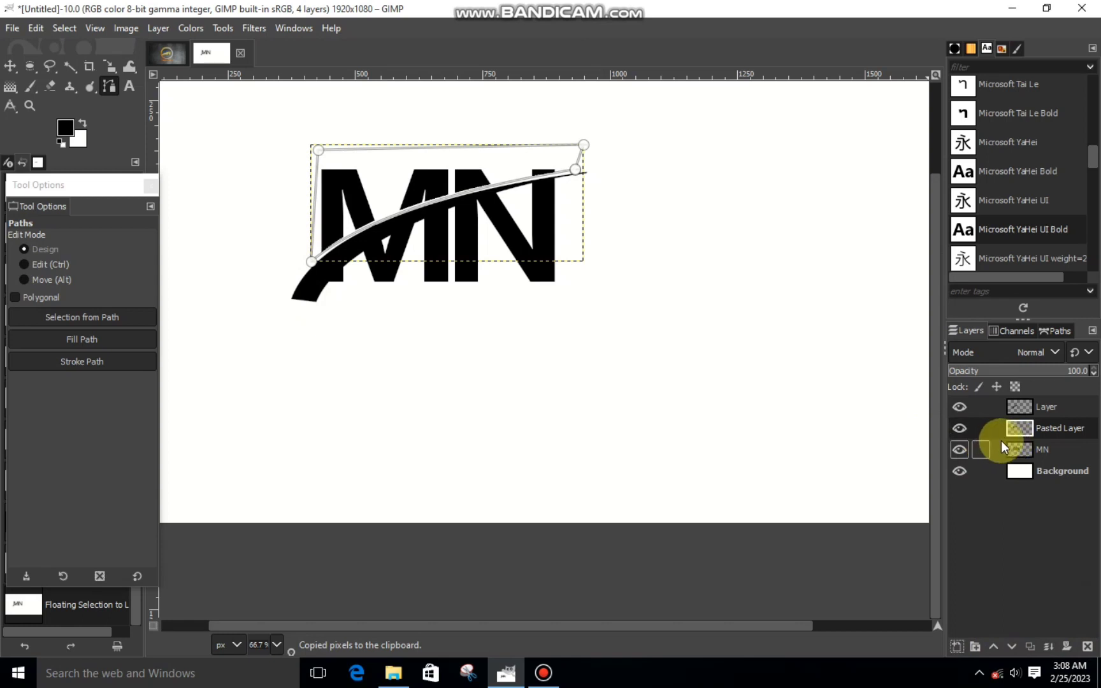
Step: Cut the same upper area out of the MN layer and clear the selection
click(1013, 452)
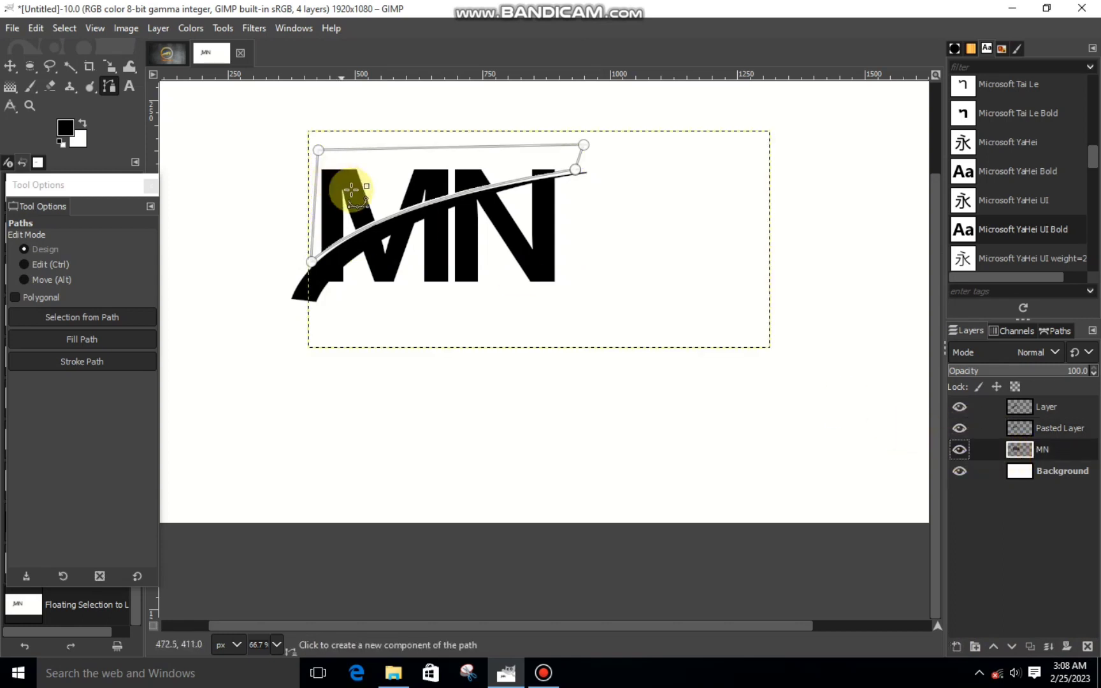
key(Return)
right_click(411, 211)
mouse_move(464, 248)
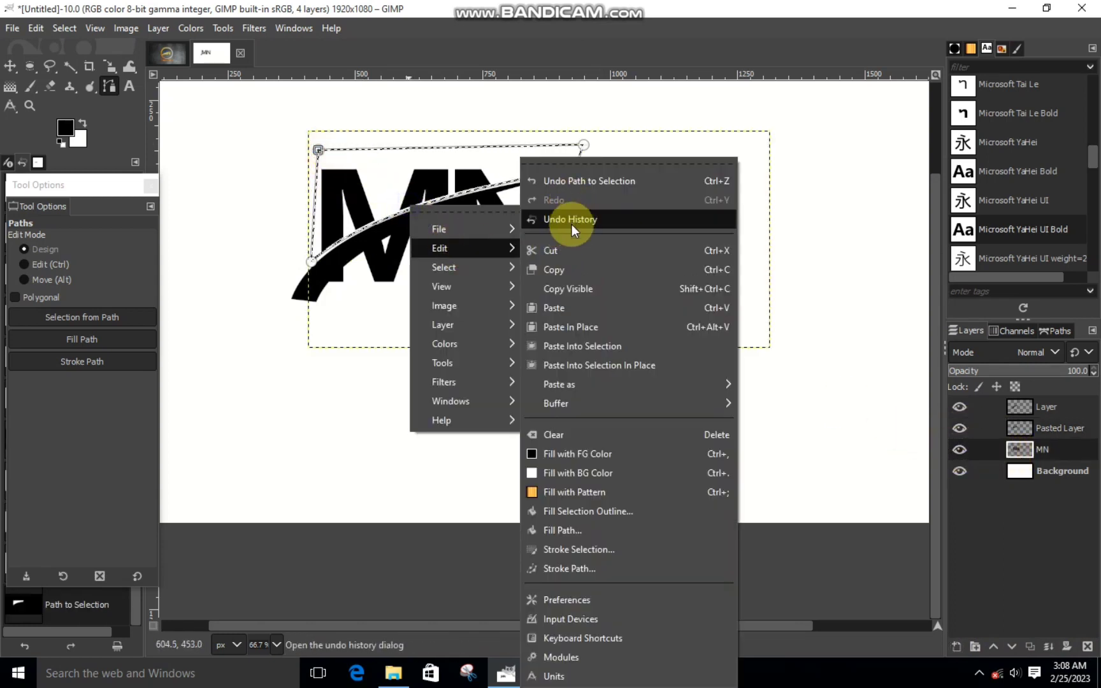
click(570, 249)
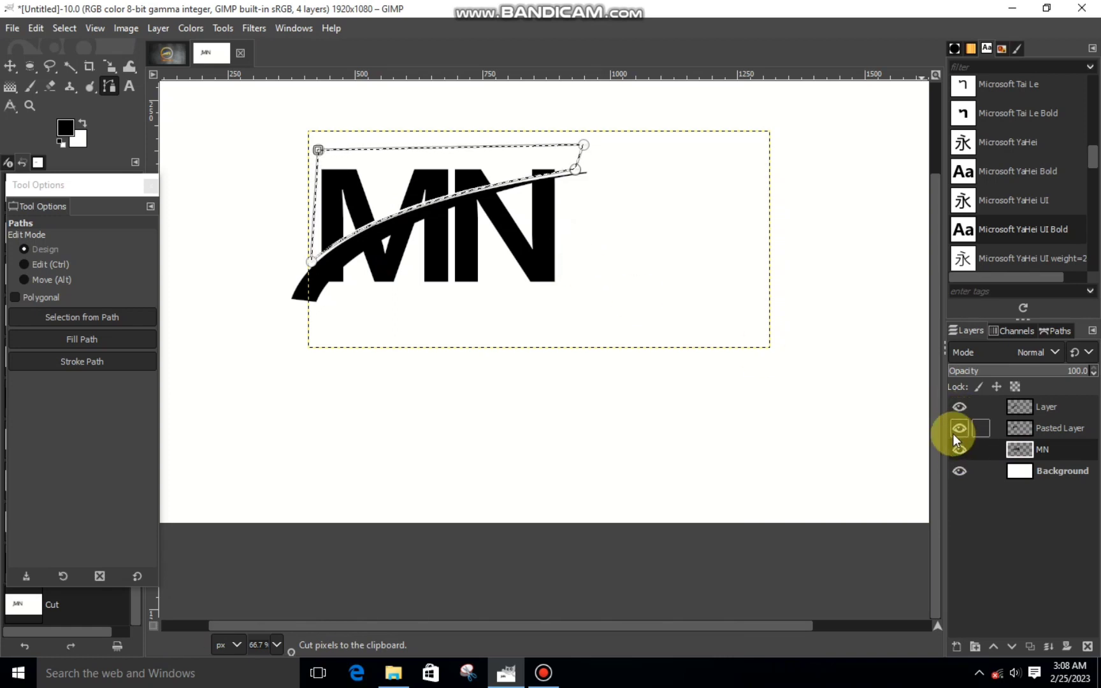
click(960, 448)
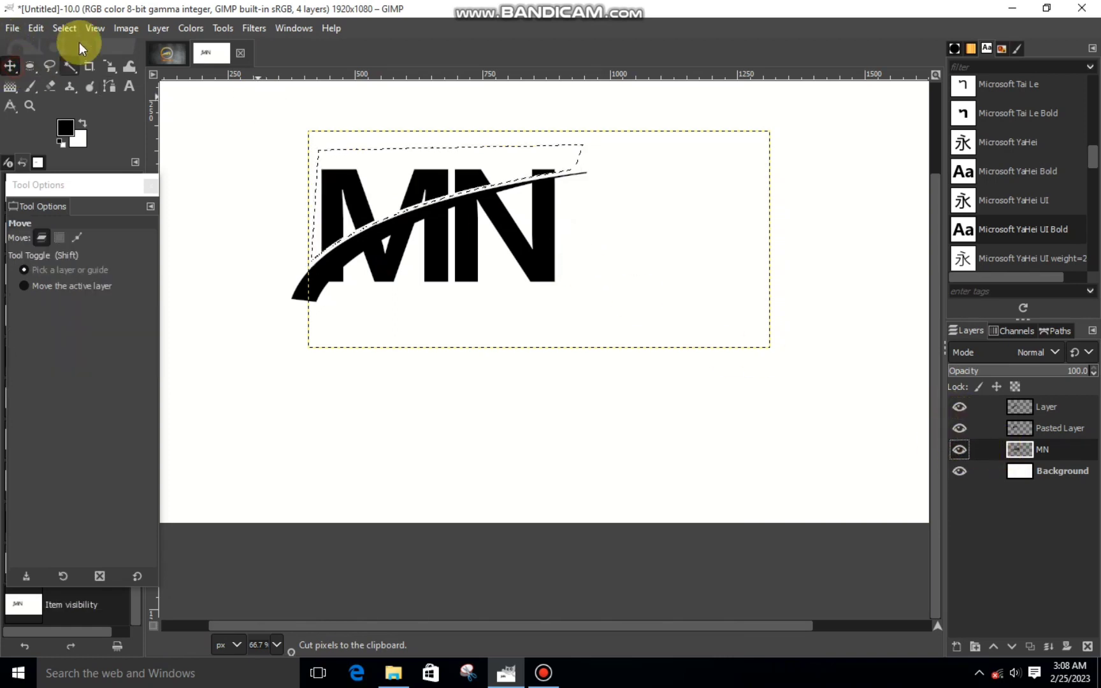
click(95, 28)
click(93, 69)
Step: Merge the swoosh Layer down into MN, then add an empty layer above Pasted Layer
key(m)
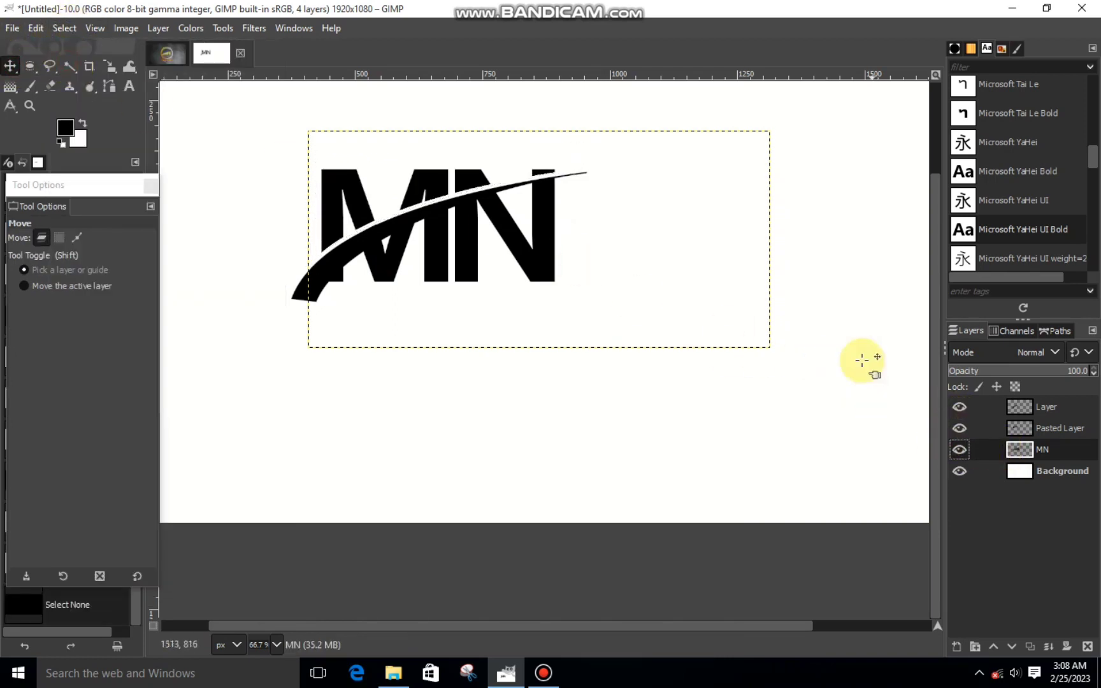
key(minus)
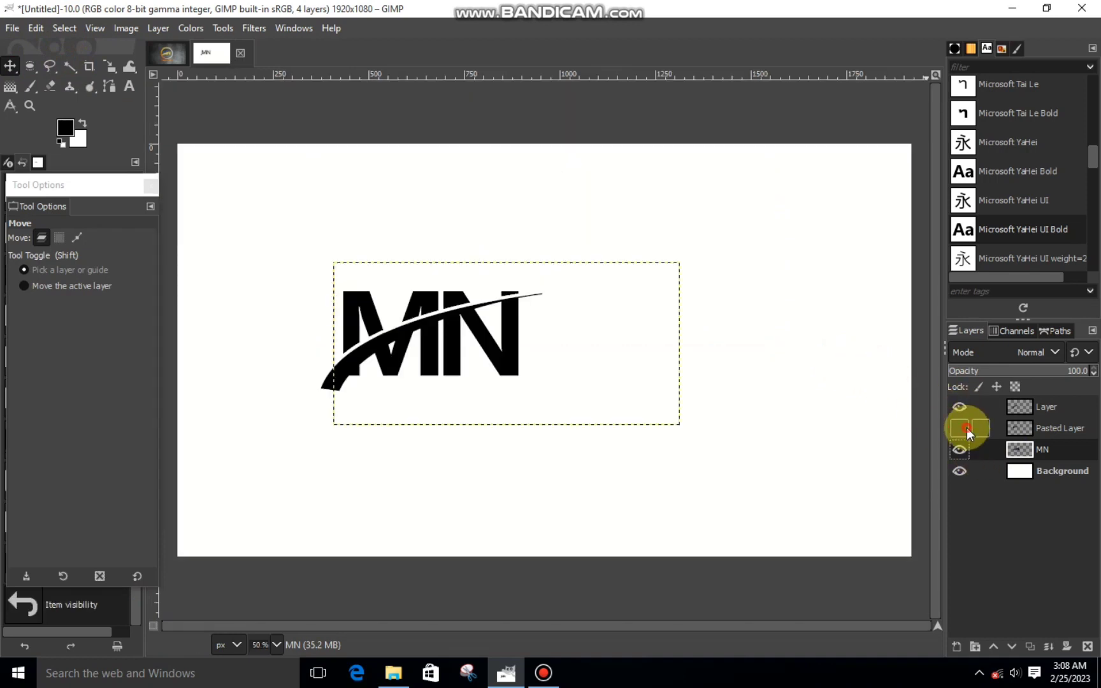
click(963, 430)
click(960, 449)
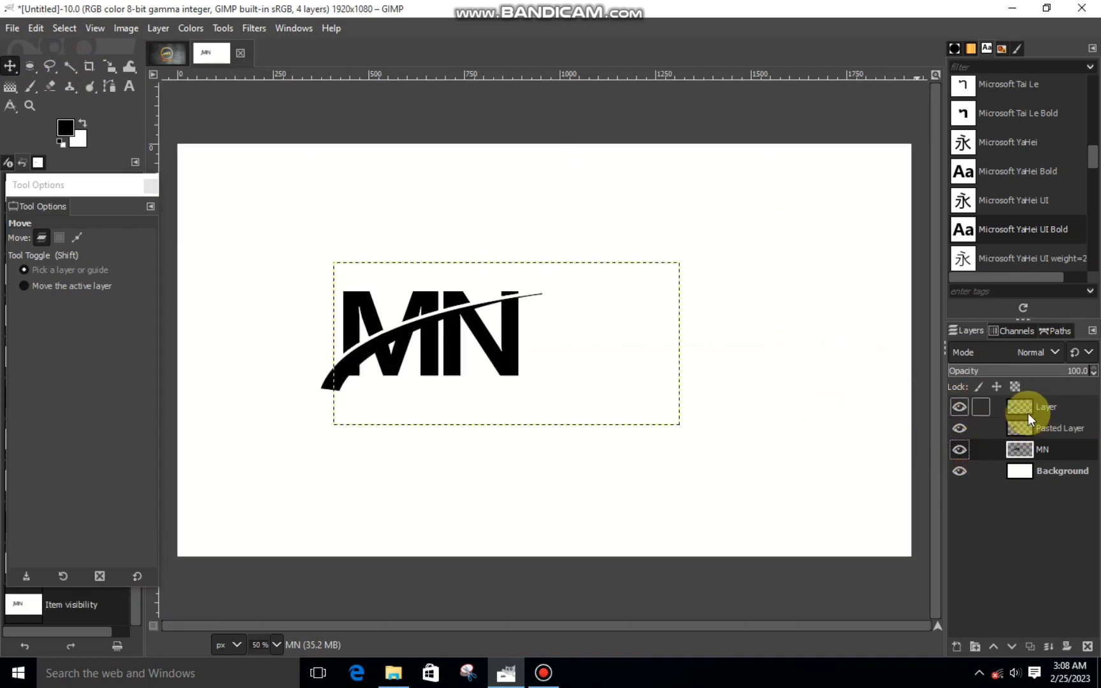
drag(1029, 418, 1023, 430)
right_click(1023, 428)
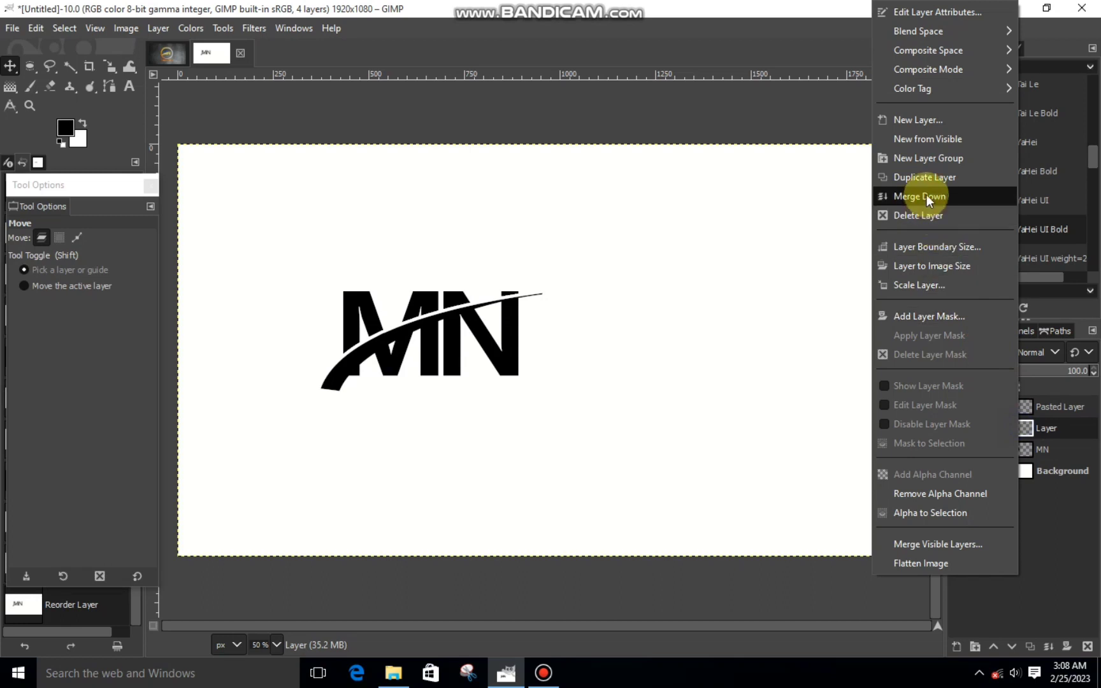
click(928, 198)
click(959, 429)
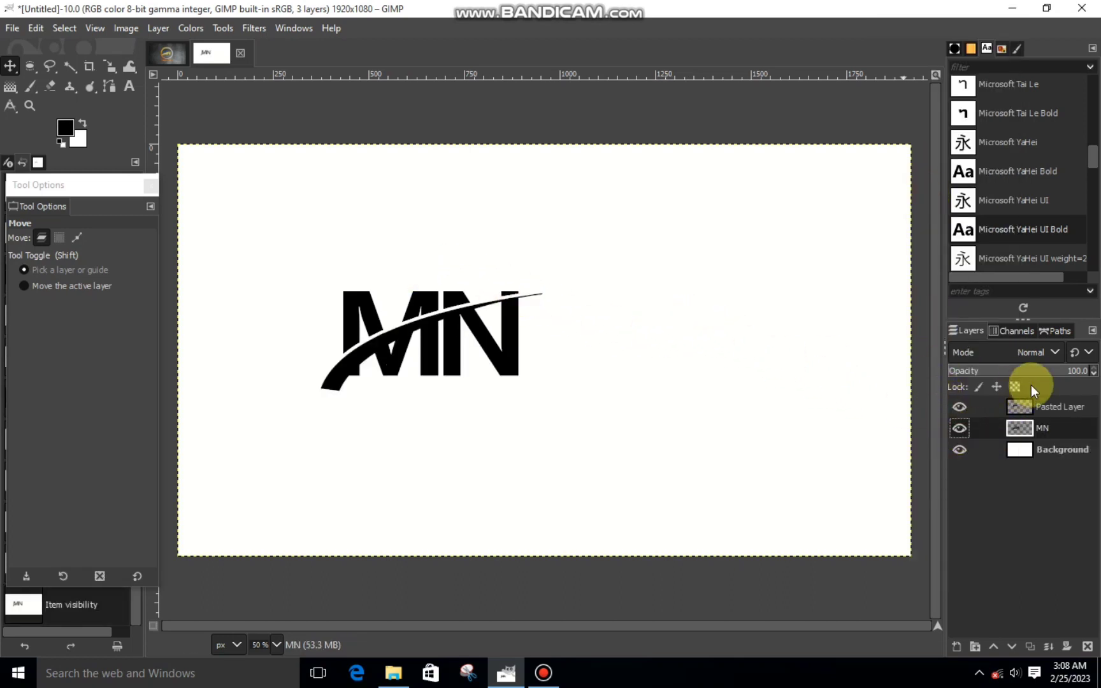
click(1039, 407)
click(957, 646)
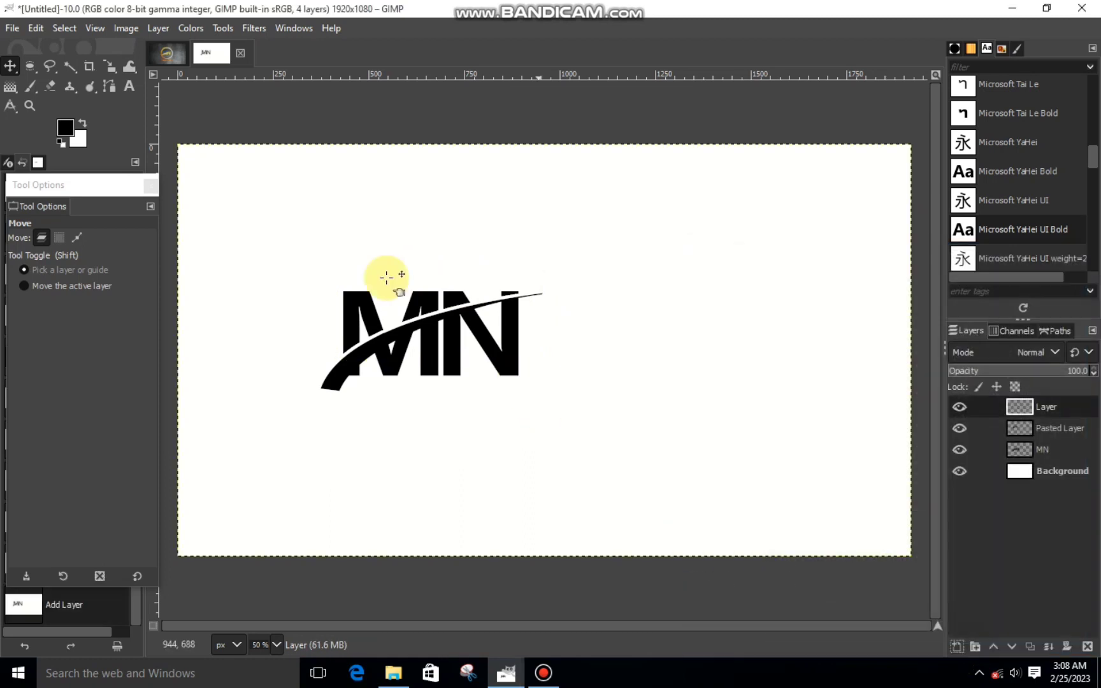
Step: Drag an ellipse selection and reshape it into a circle centred around the MN logo
click(30, 65)
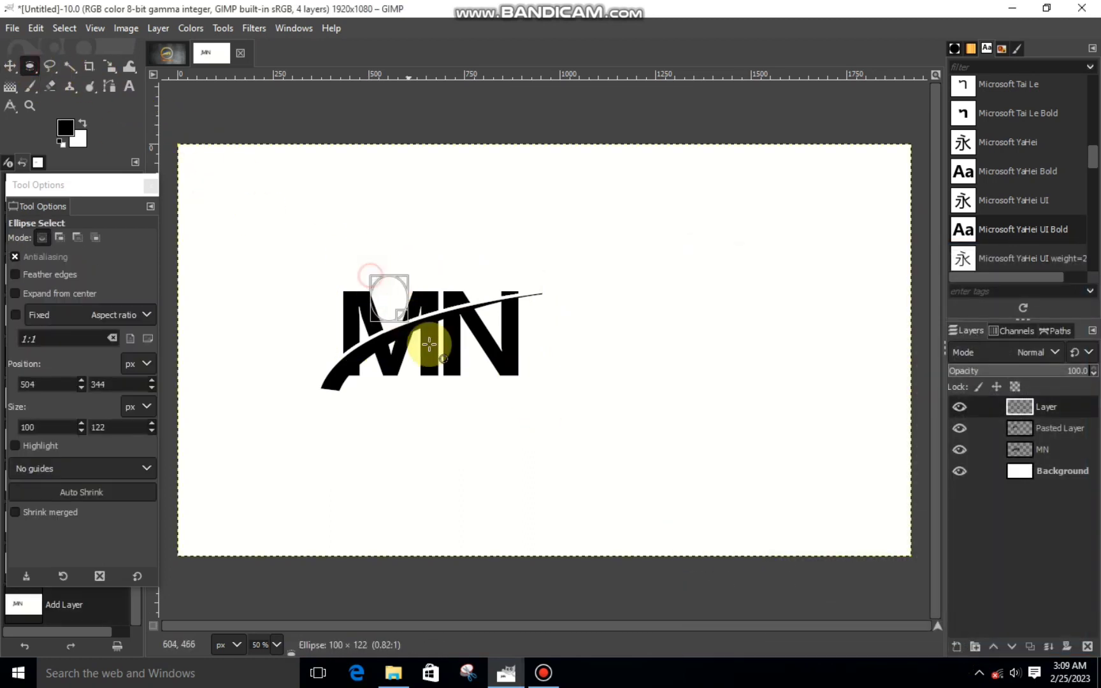
mouse_move(370, 275)
mouse_down()
mouse_move(570, 456)
mouse_move(297, 218)
mouse_up()
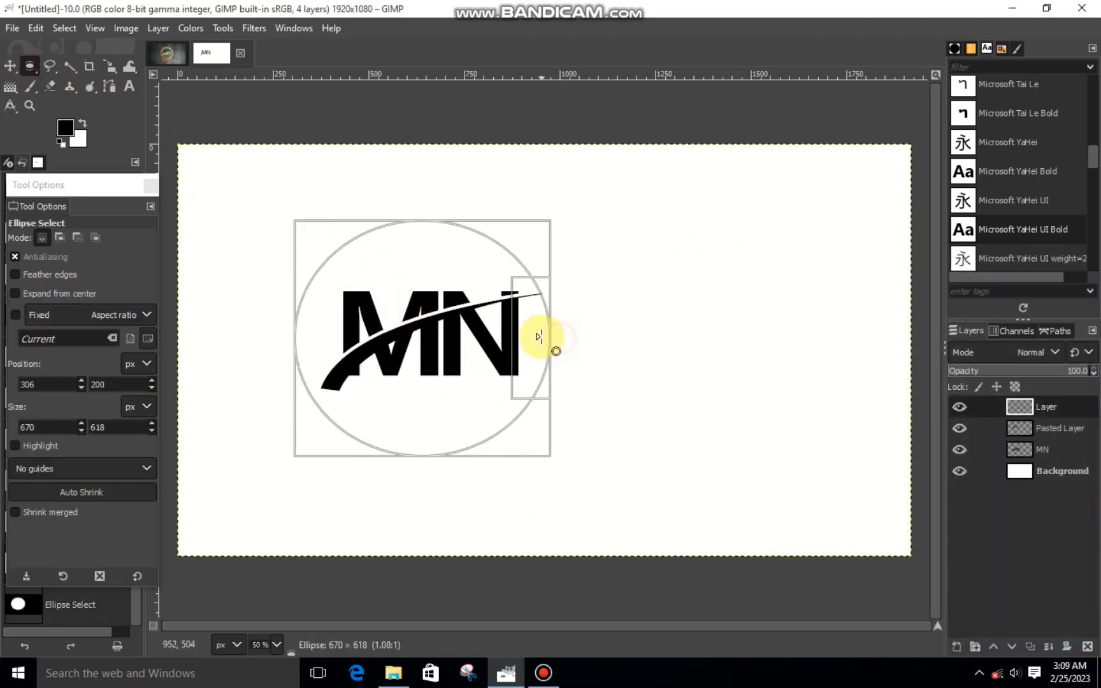
drag(536, 336, 549, 337)
drag(315, 325, 303, 324)
drag(527, 415, 532, 427)
drag(471, 380, 471, 373)
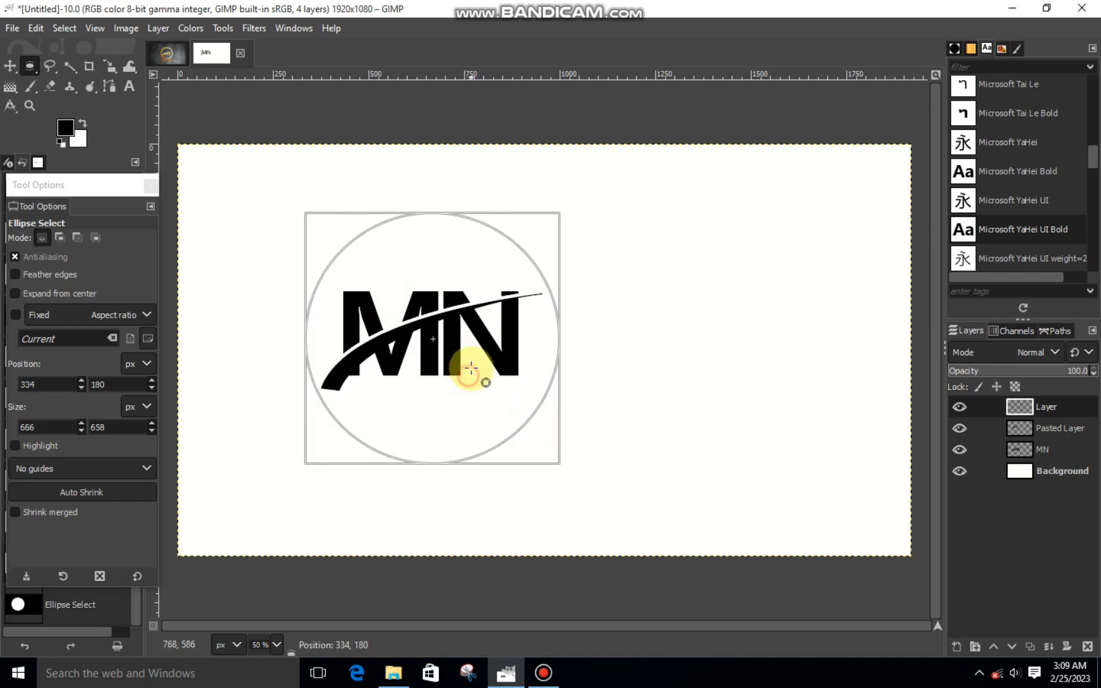
drag(358, 431, 321, 451)
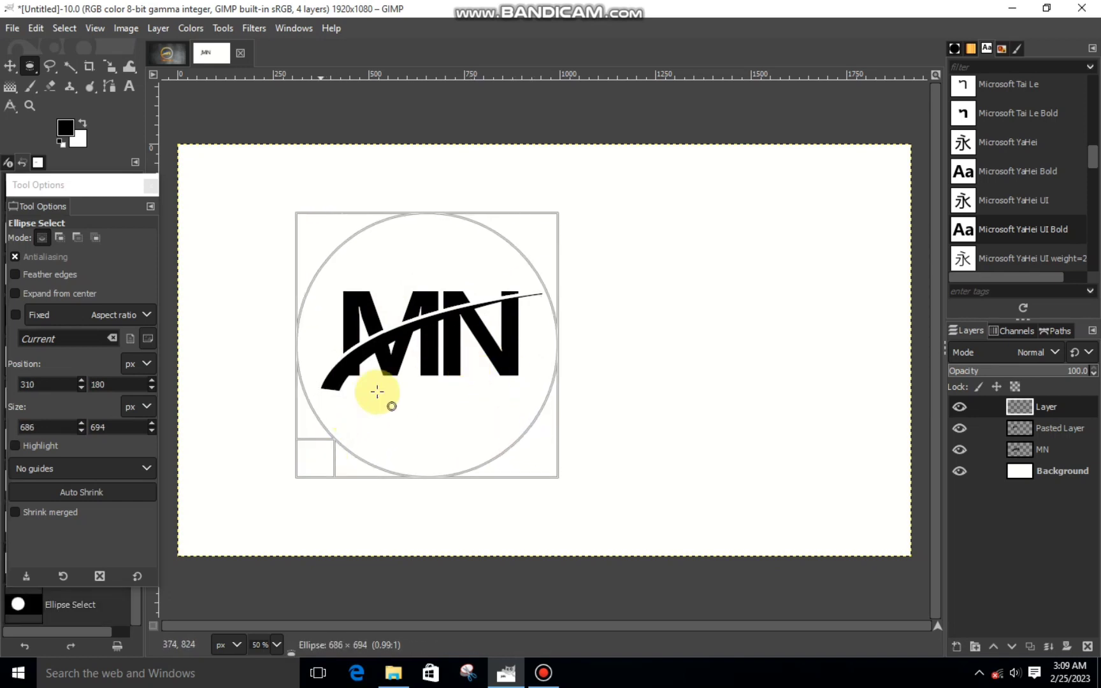
drag(449, 284, 453, 275)
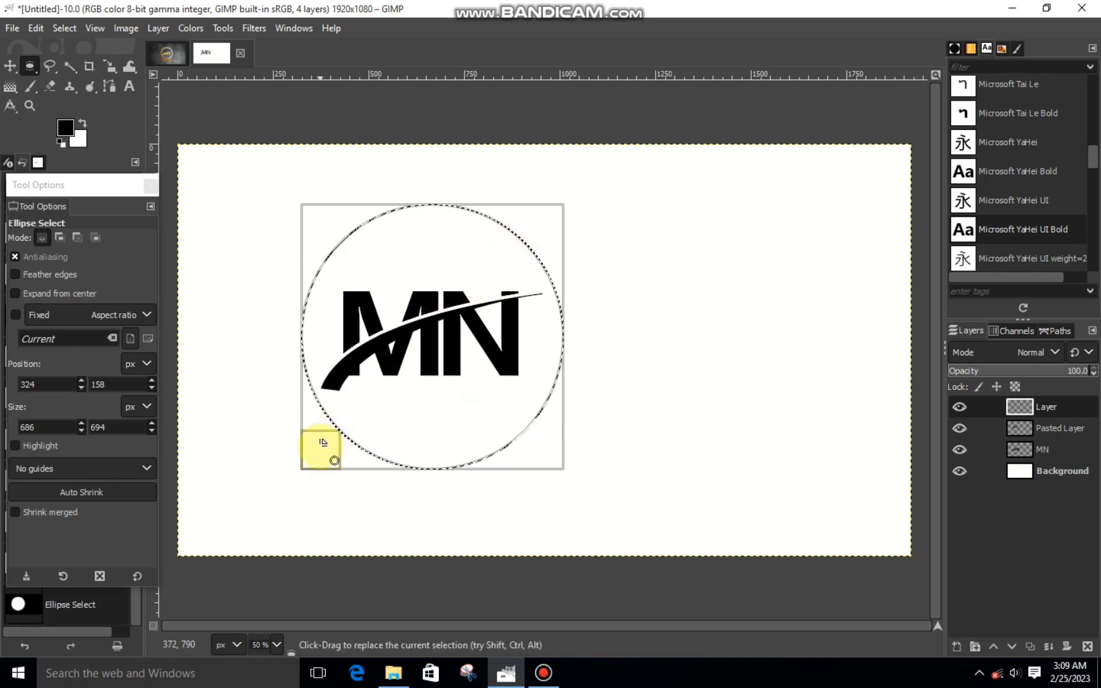
drag(323, 442, 317, 448)
drag(532, 348, 536, 346)
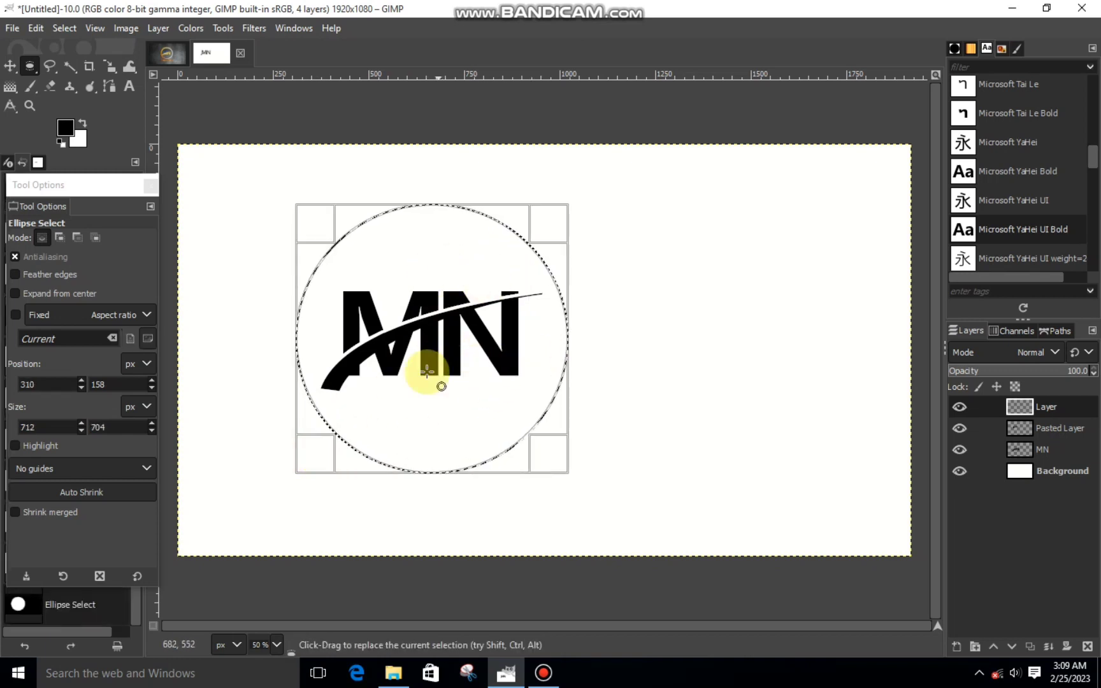
drag(408, 381, 406, 380)
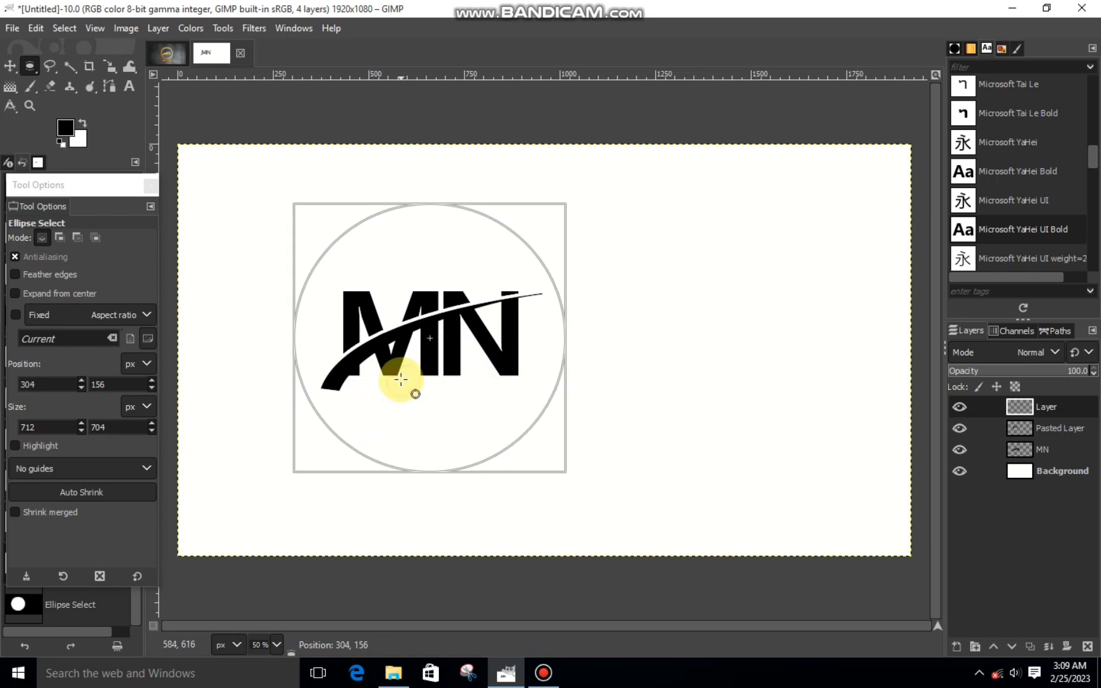
right_click(429, 365)
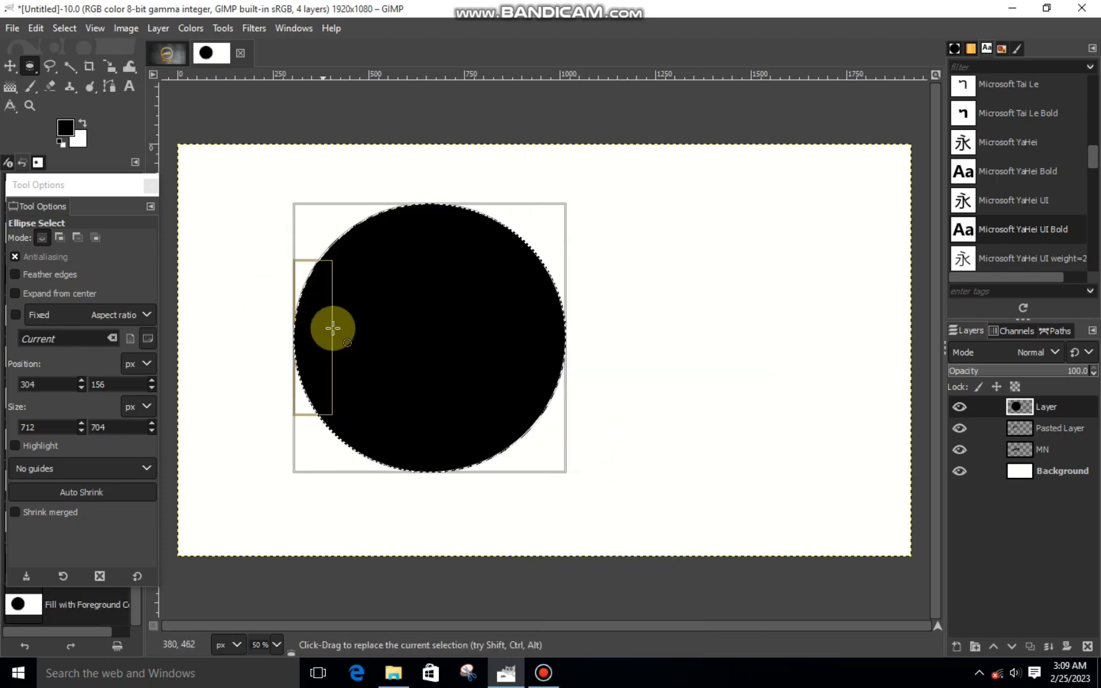
Step: Pull the ellipse selection's left, top, bottom and right edges inward to outline an inner circle
drag(332, 327, 346, 327)
click(453, 217)
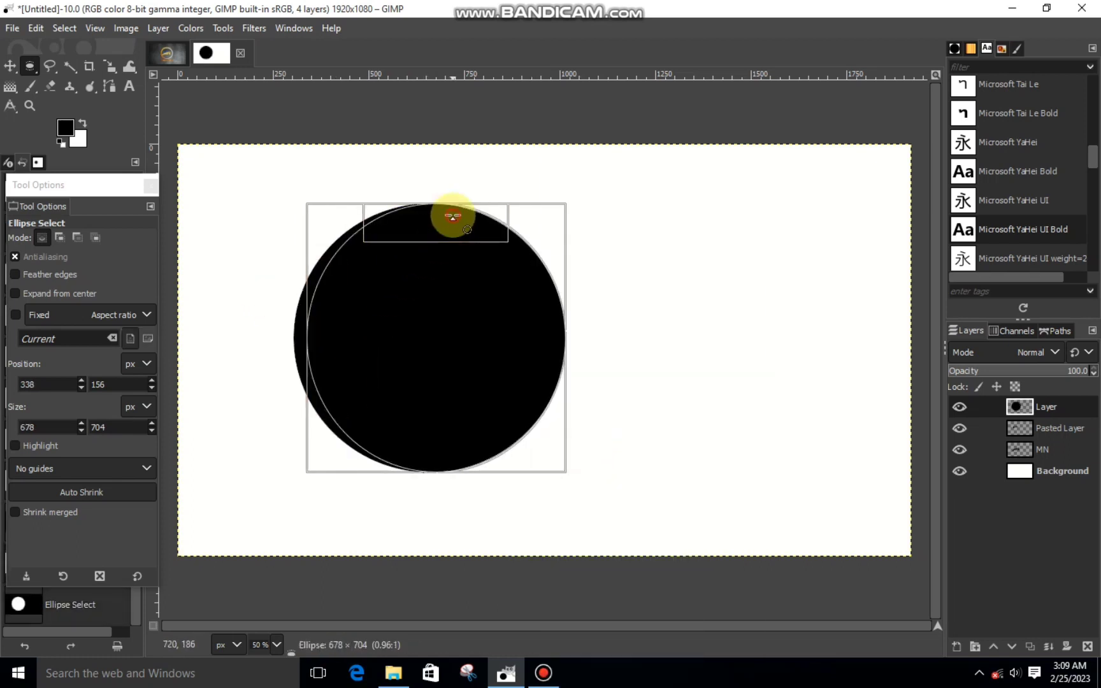
drag(451, 223, 451, 224)
drag(421, 450, 423, 441)
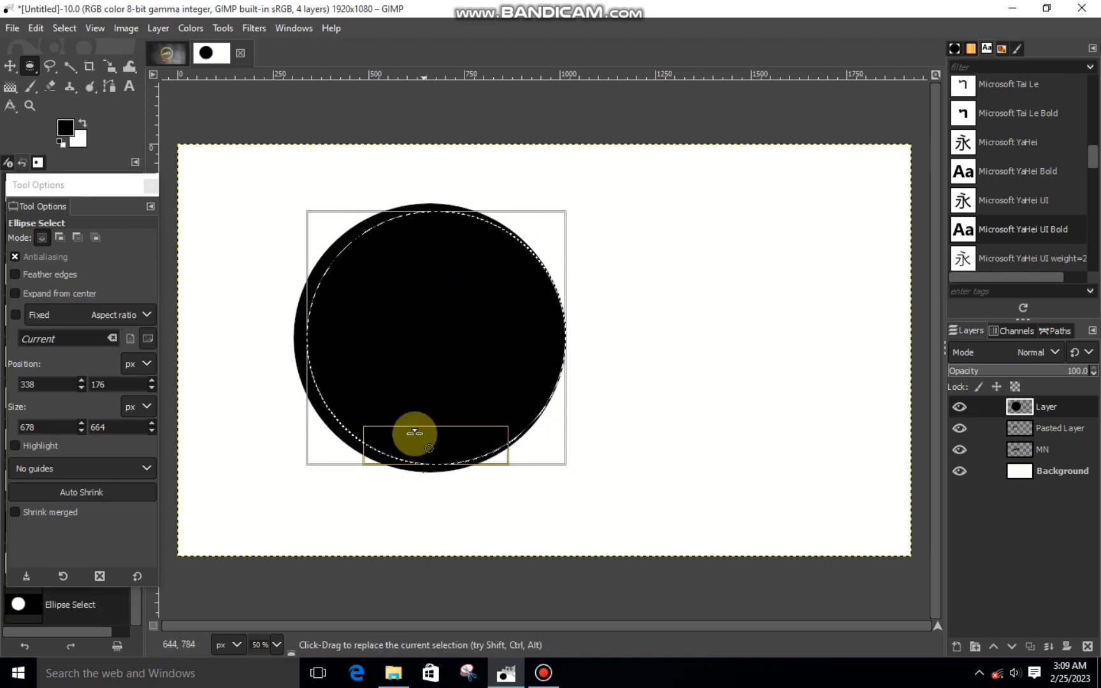
drag(331, 327, 333, 327)
click(436, 233)
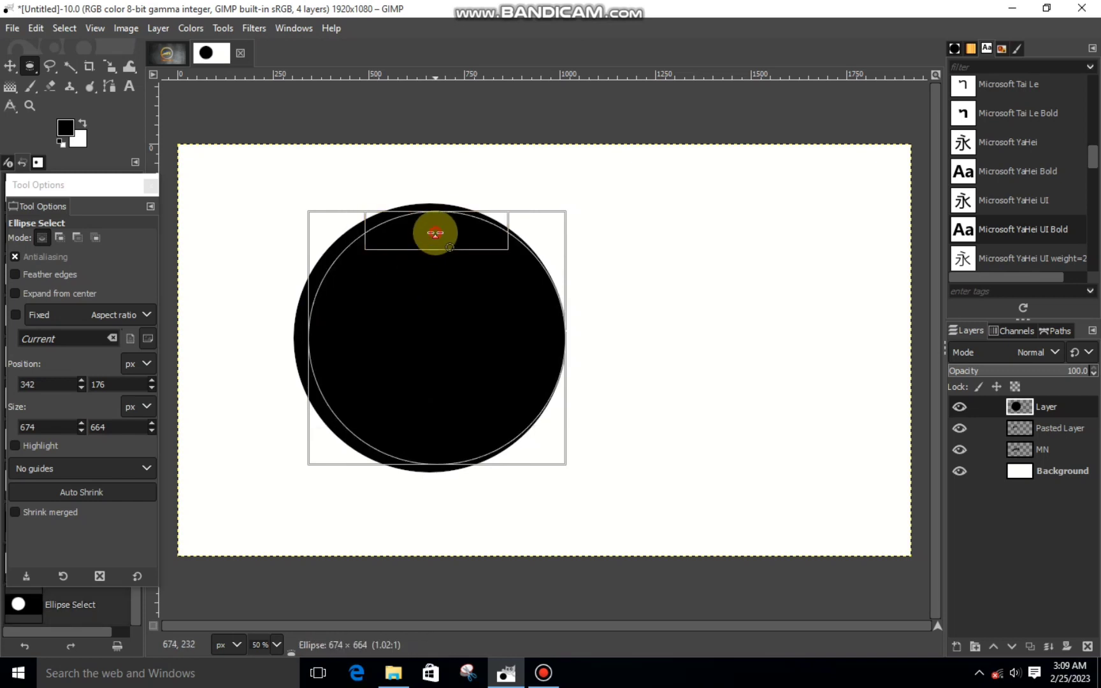
drag(435, 236, 435, 237)
click(537, 313)
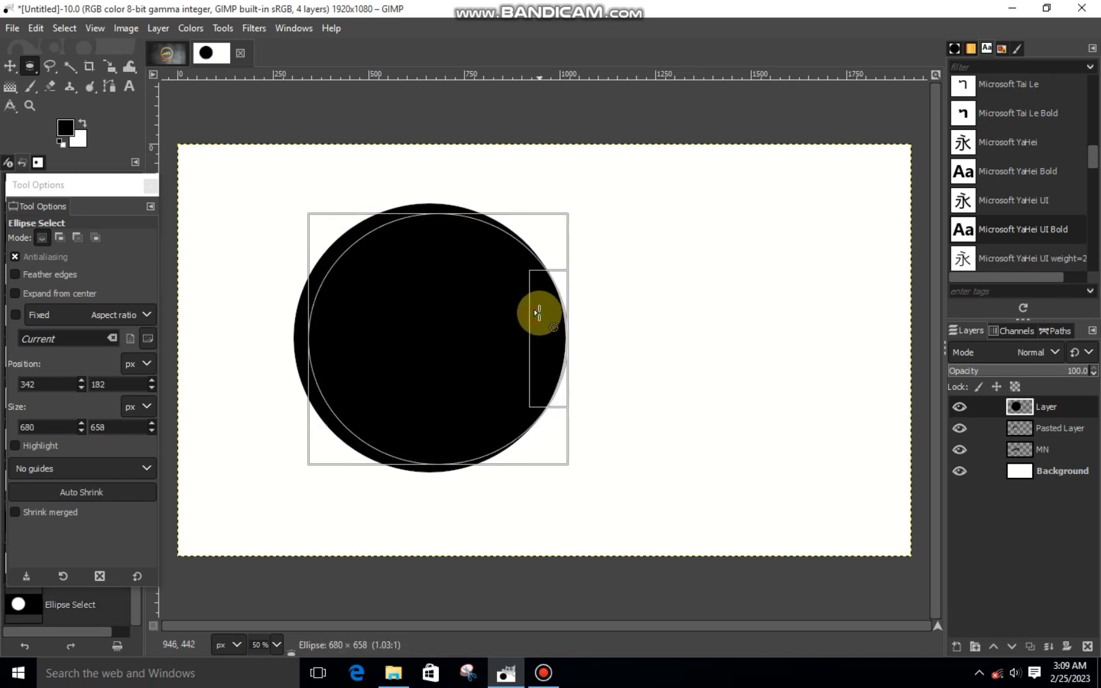
drag(539, 313, 537, 312)
Step: Fine-tune the inner ellipse's top, bottom and left edges to their final positions
click(489, 234)
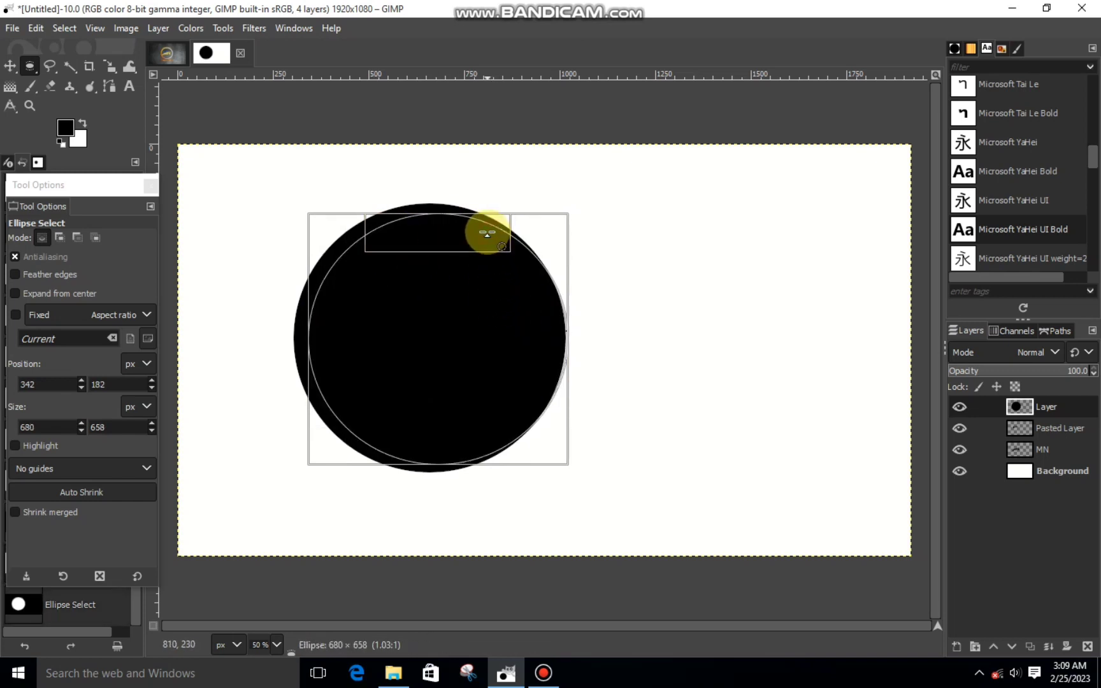
drag(485, 235, 486, 235)
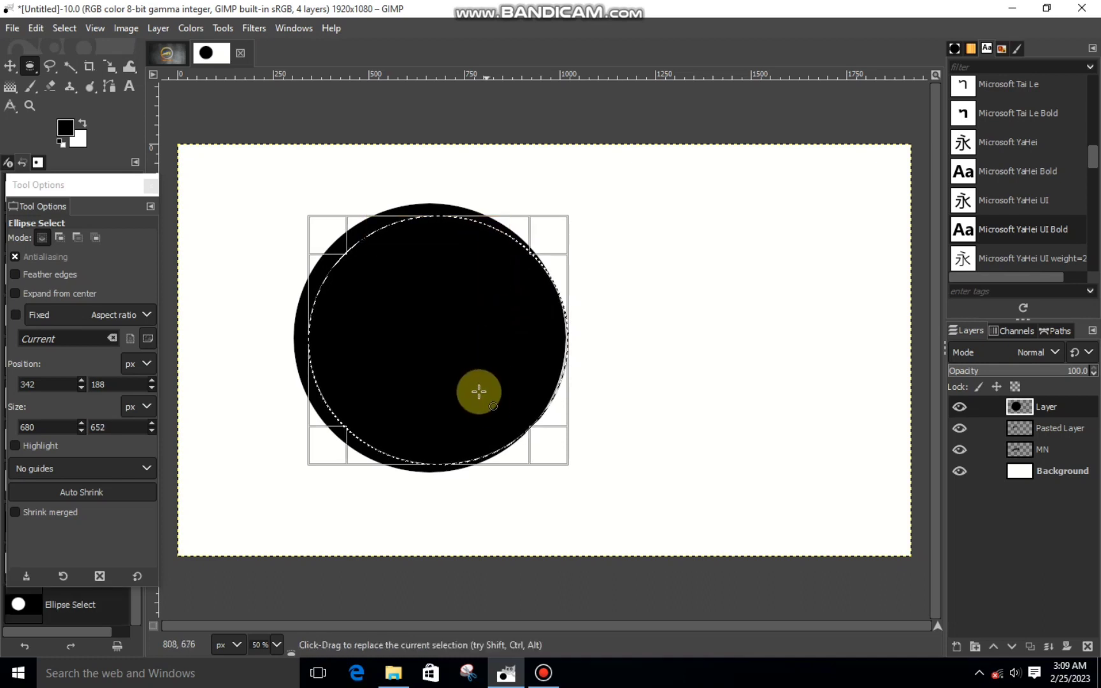
click(454, 448)
drag(455, 443, 455, 444)
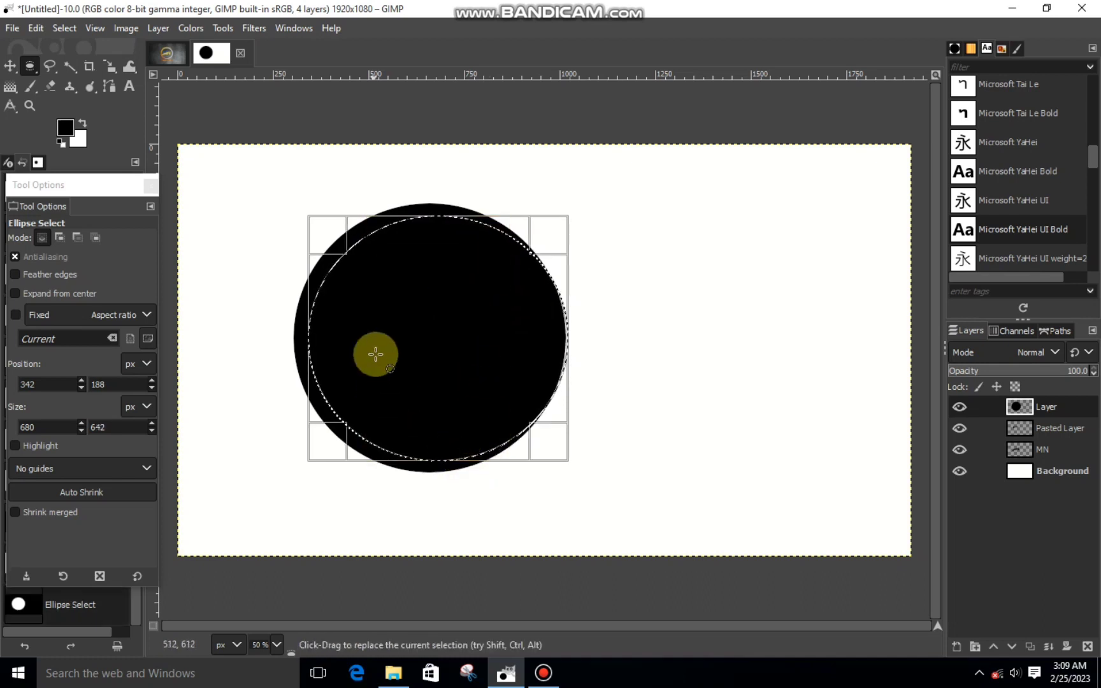
click(321, 333)
drag(324, 334, 324, 334)
click(427, 241)
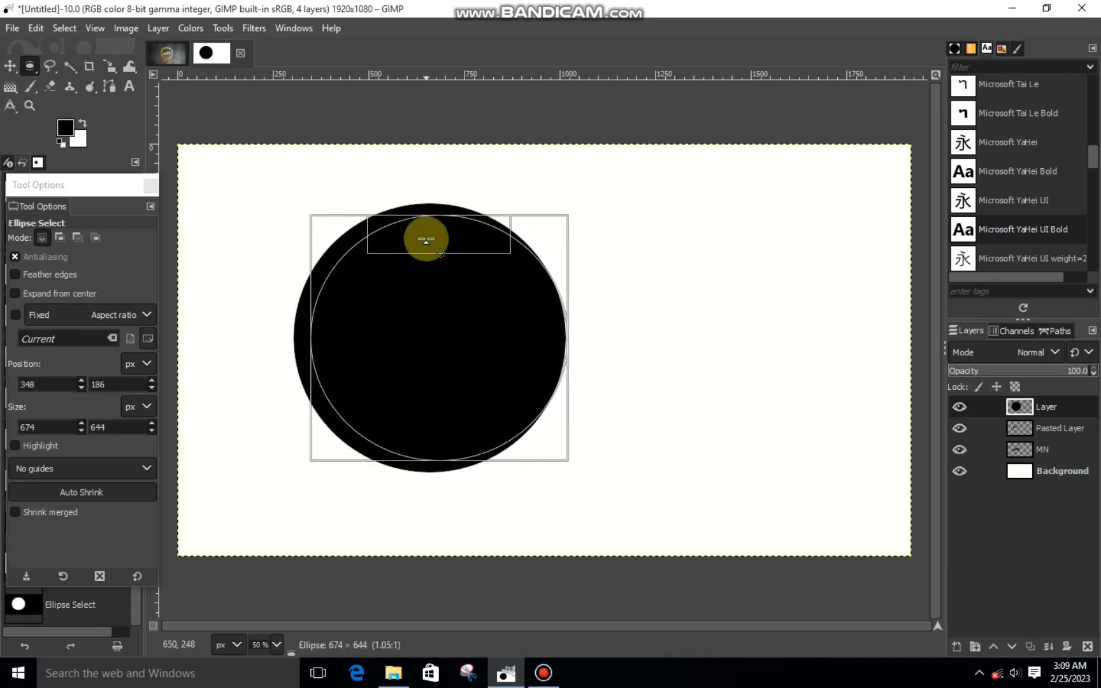
drag(426, 241, 427, 240)
click(440, 424)
drag(441, 425, 442, 425)
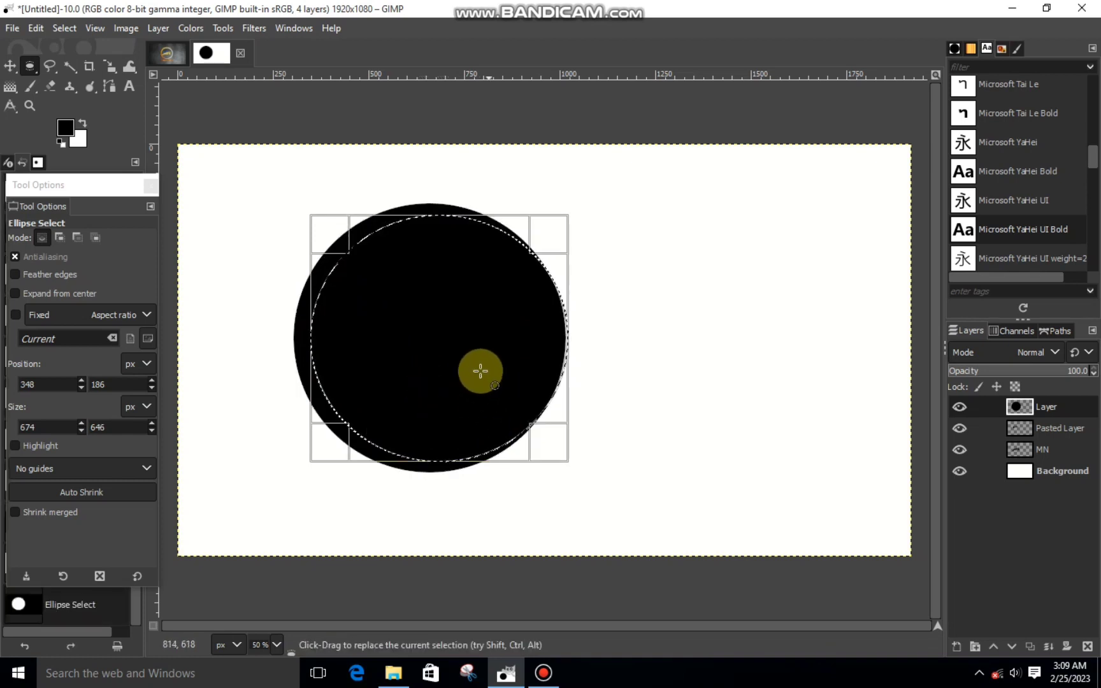
Step: Cut the inner circle from the black disc and deselect, then undo the cut
right_click(460, 358)
click(631, 258)
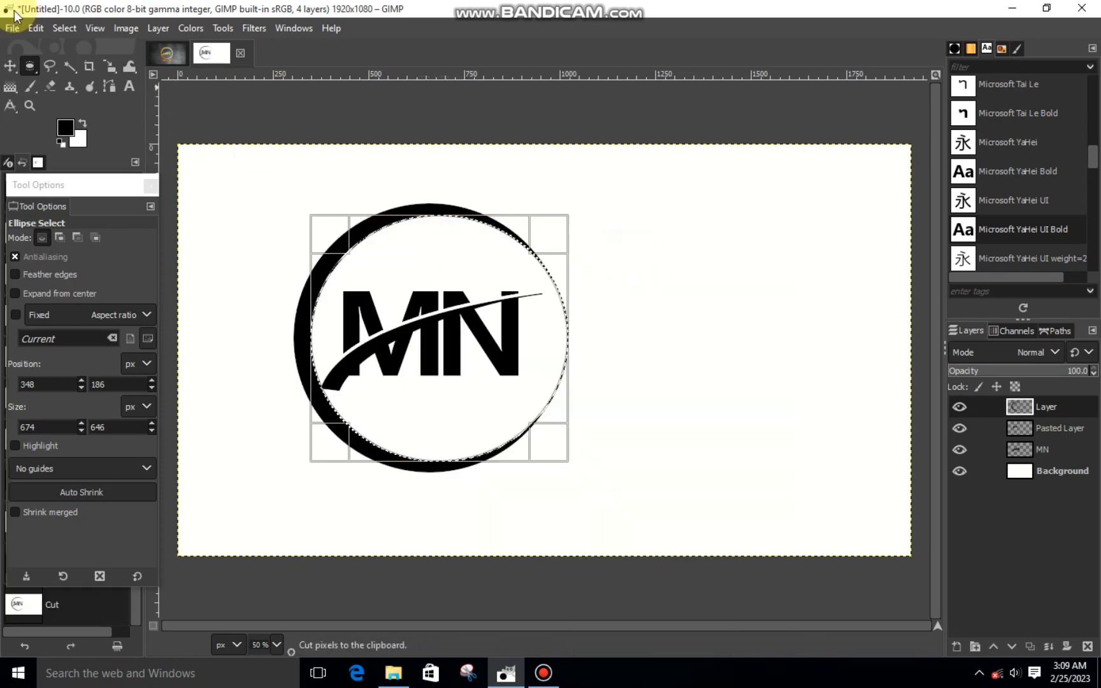
click(64, 29)
click(78, 64)
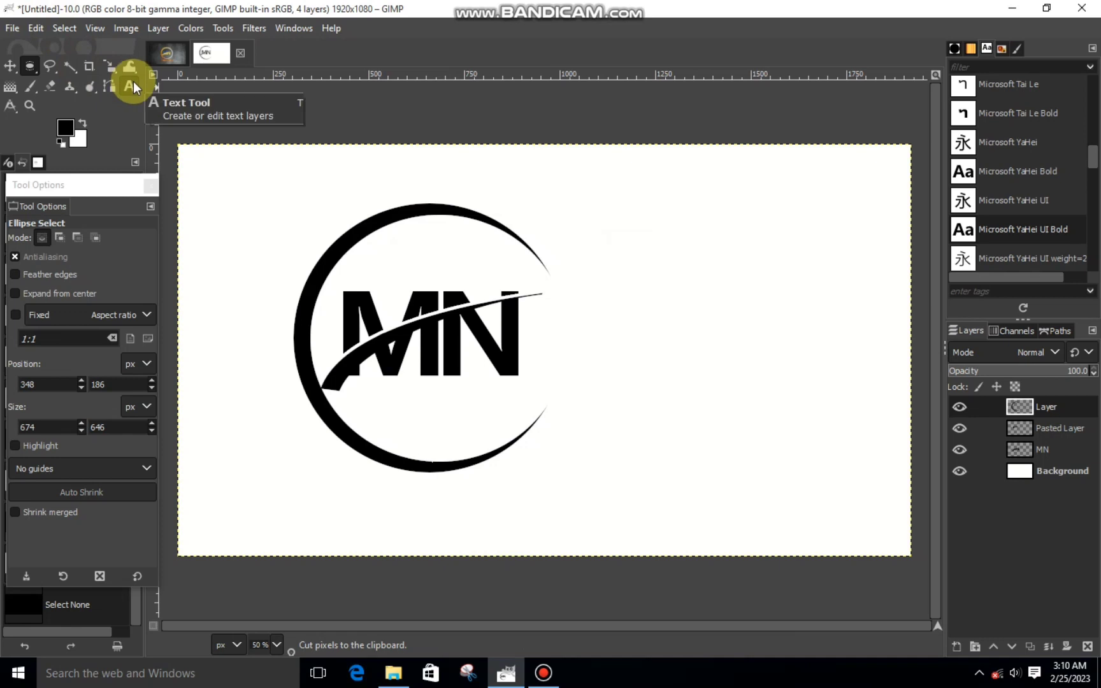
key(ctrl+z)
key(ctrl+z)
click(337, 364)
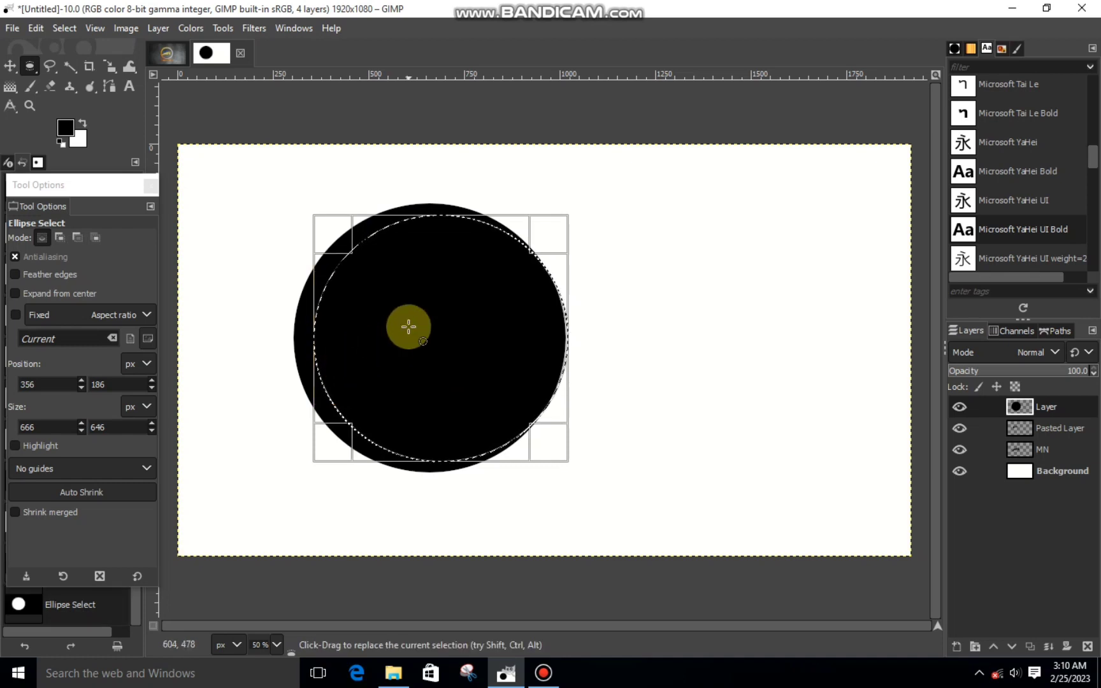
Step: Cut the inner circle out again and clear the selection, leaving a black crescent
right_click(442, 304)
mouse_move(475, 353)
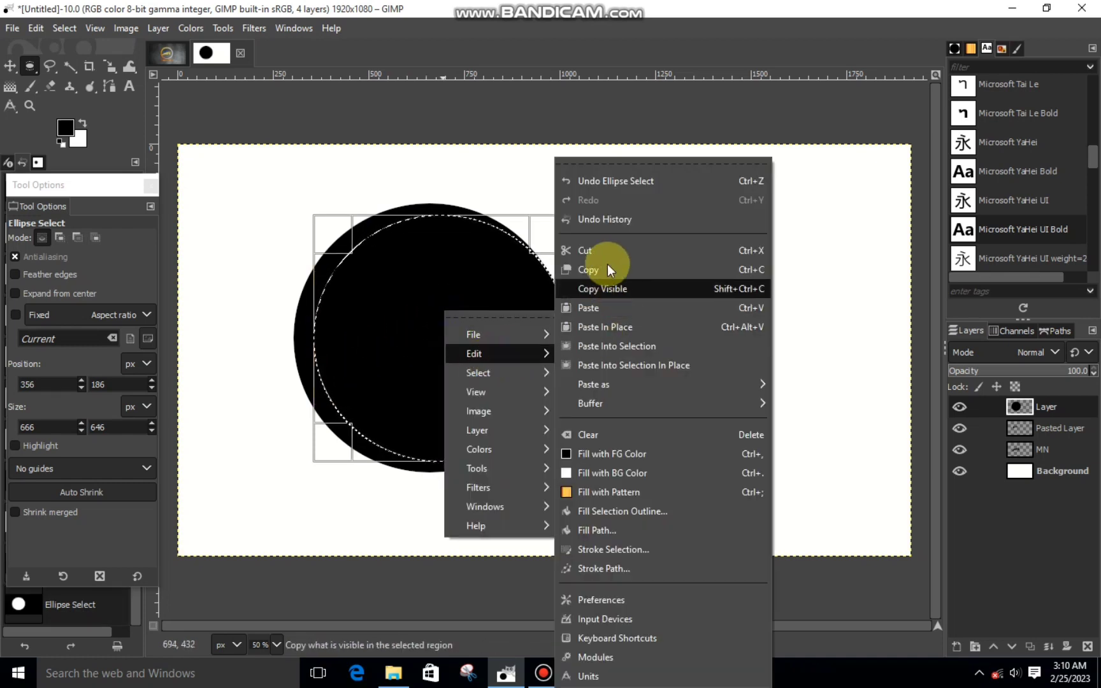
click(603, 250)
click(59, 31)
click(84, 66)
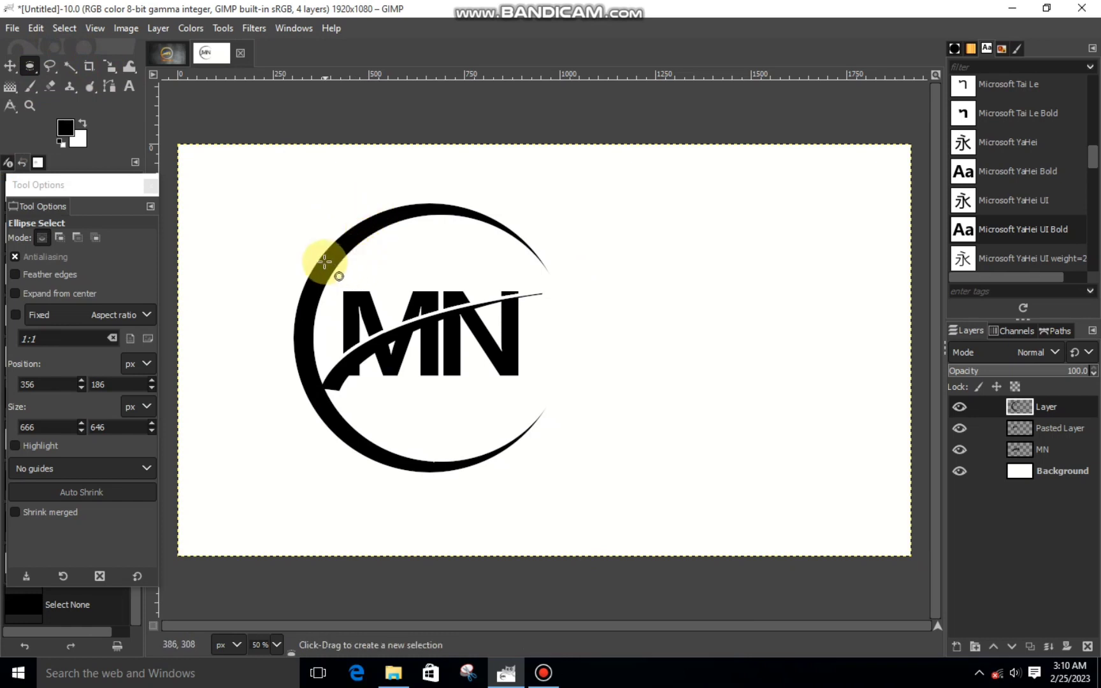
click(111, 66)
Step: Apply and undo a scale on the crescent layer, then slightly enlarge the floating inner circle
click(266, 228)
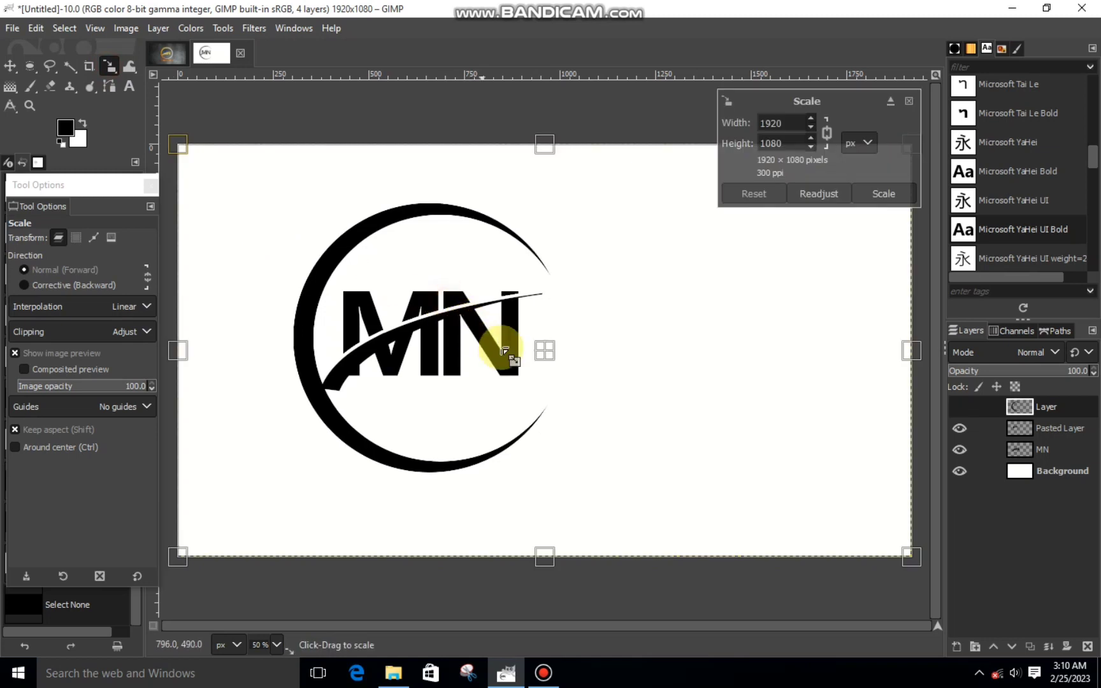
click(886, 195)
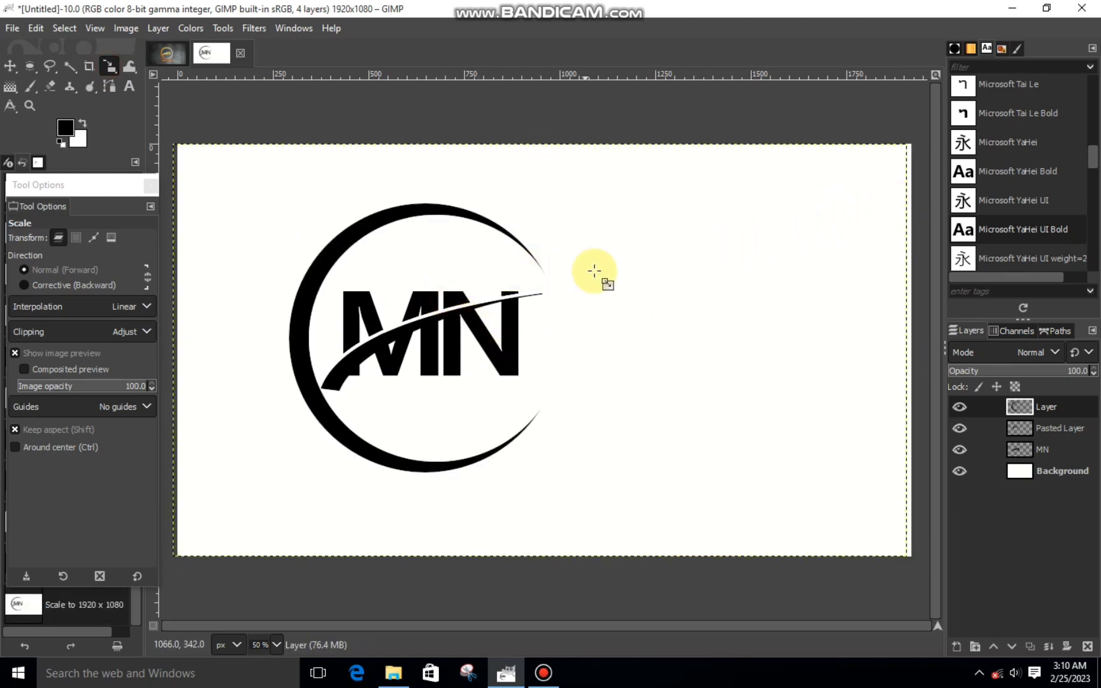
key(ctrl+z)
click(541, 294)
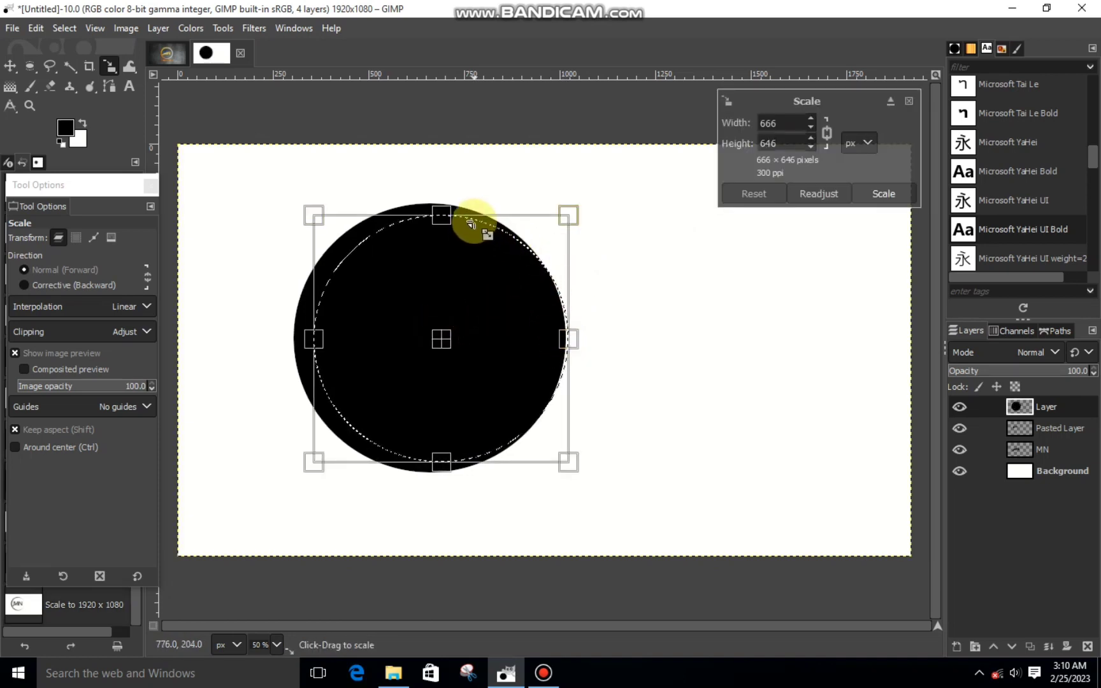
drag(451, 217, 450, 217)
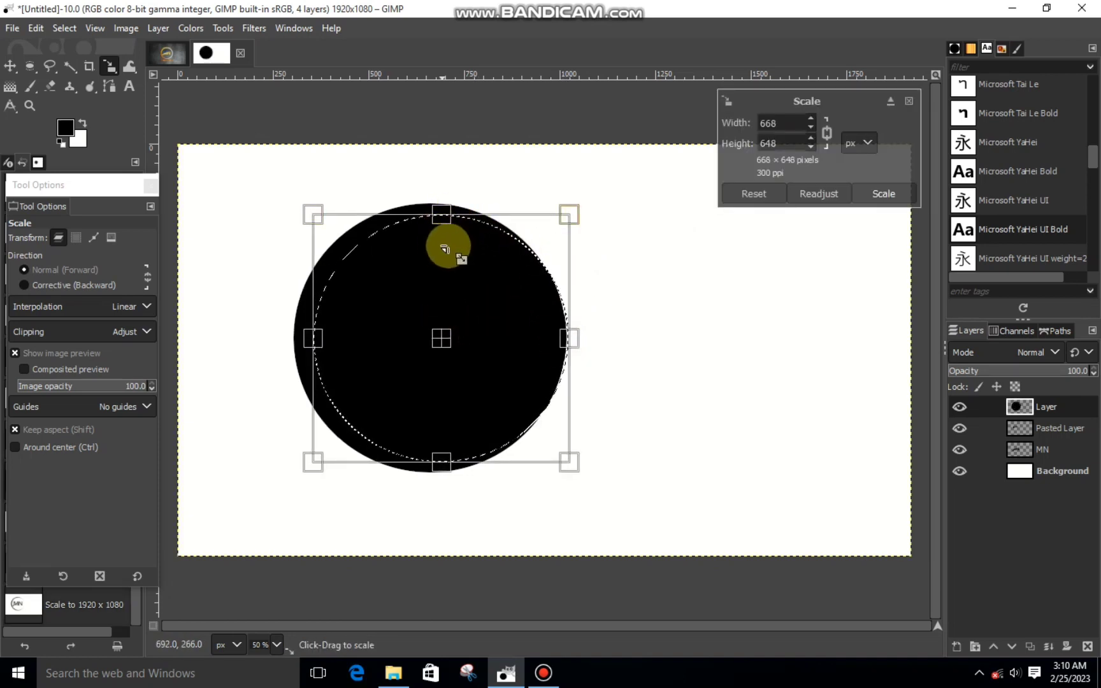
click(32, 68)
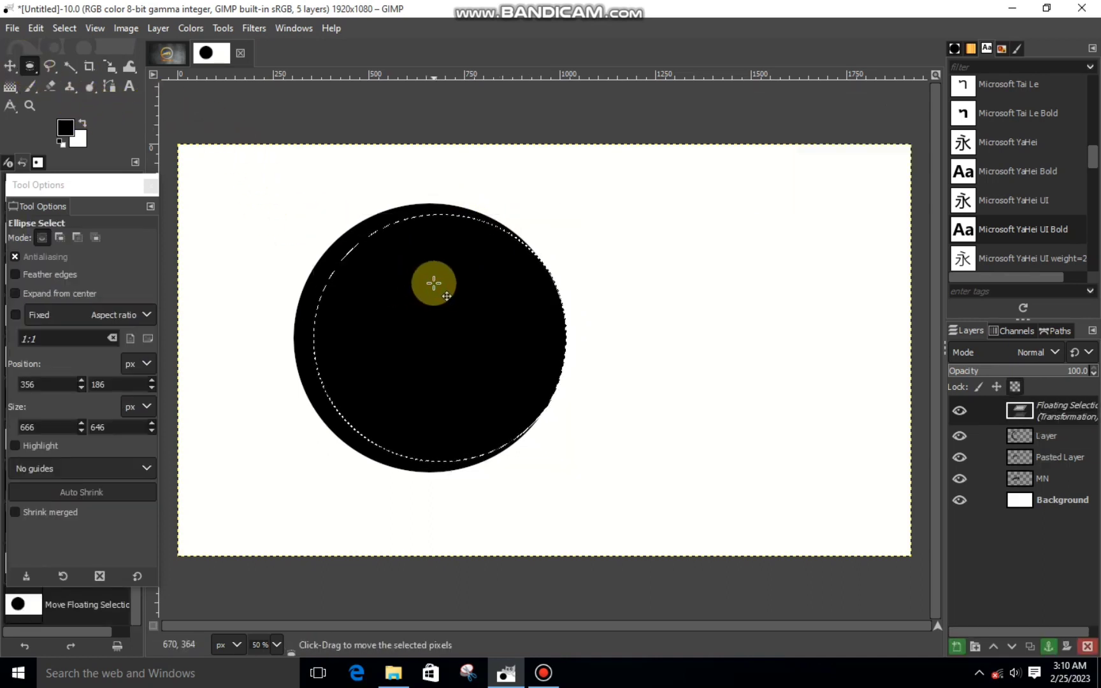
Step: Restore the editable ellipse and stretch its top, bottom, left and right edges slightly
click(1047, 647)
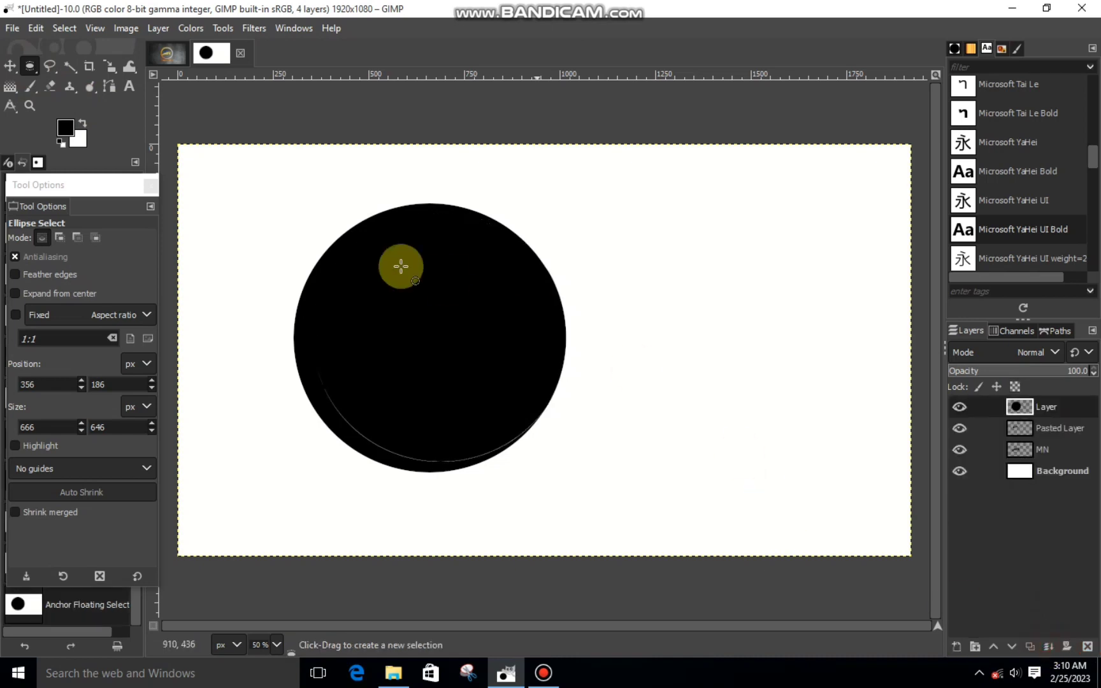
key(ctrl+z)
key(ctrl+z)
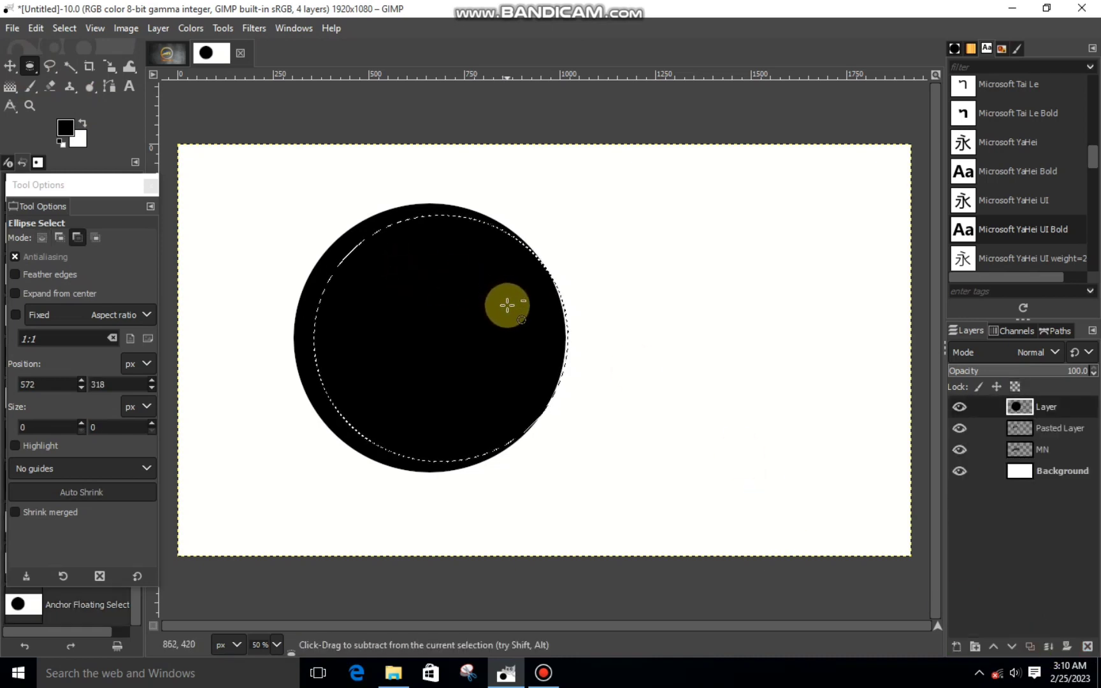
key(ctrl+z)
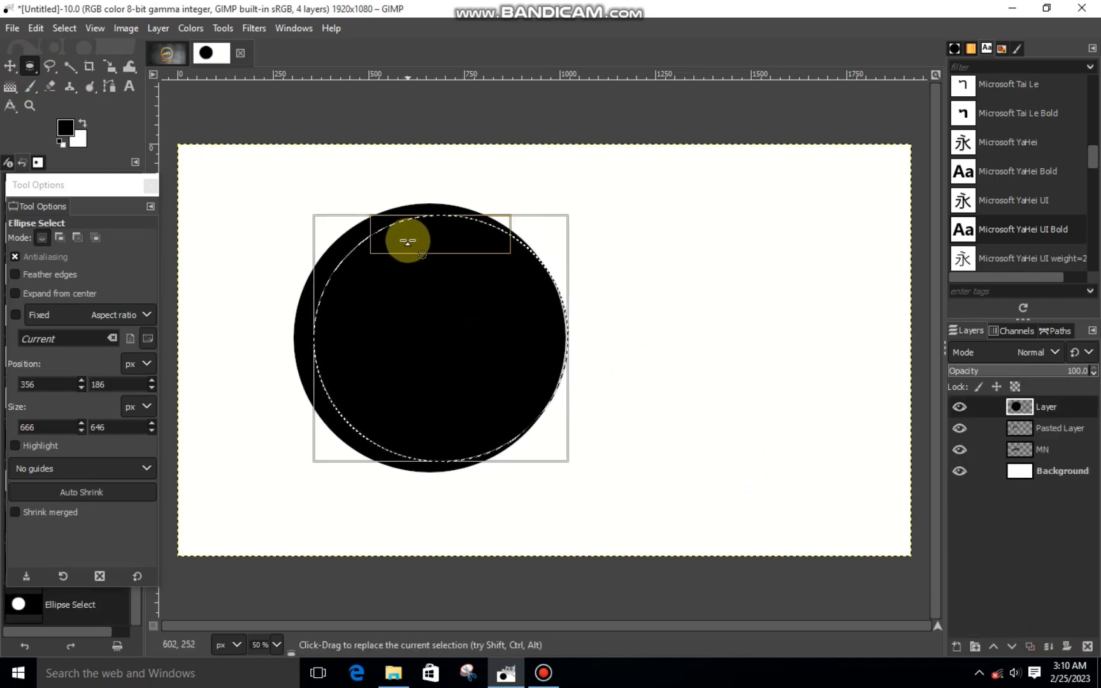
drag(408, 242, 412, 243)
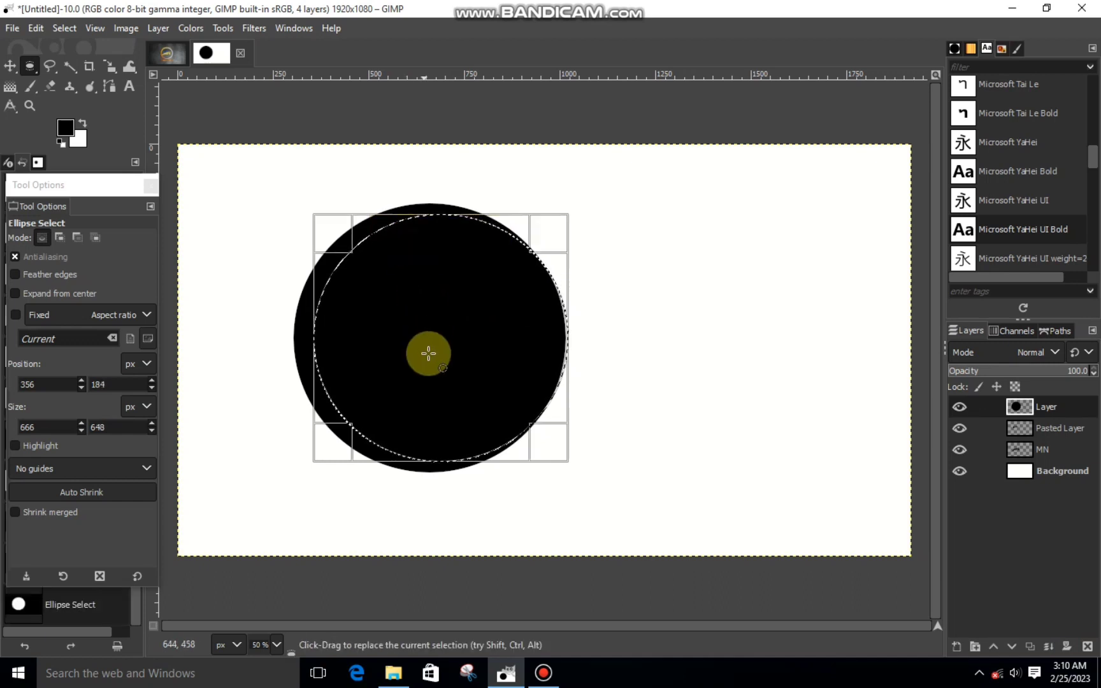
drag(430, 425, 431, 435)
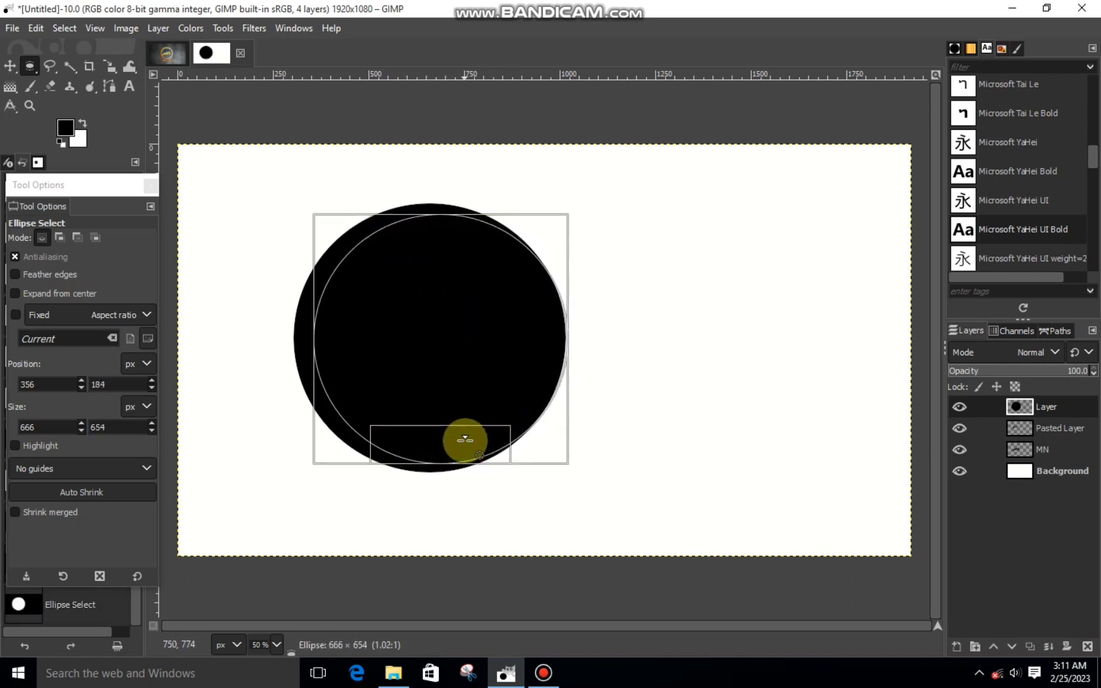
drag(465, 440, 467, 439)
drag(457, 246, 452, 239)
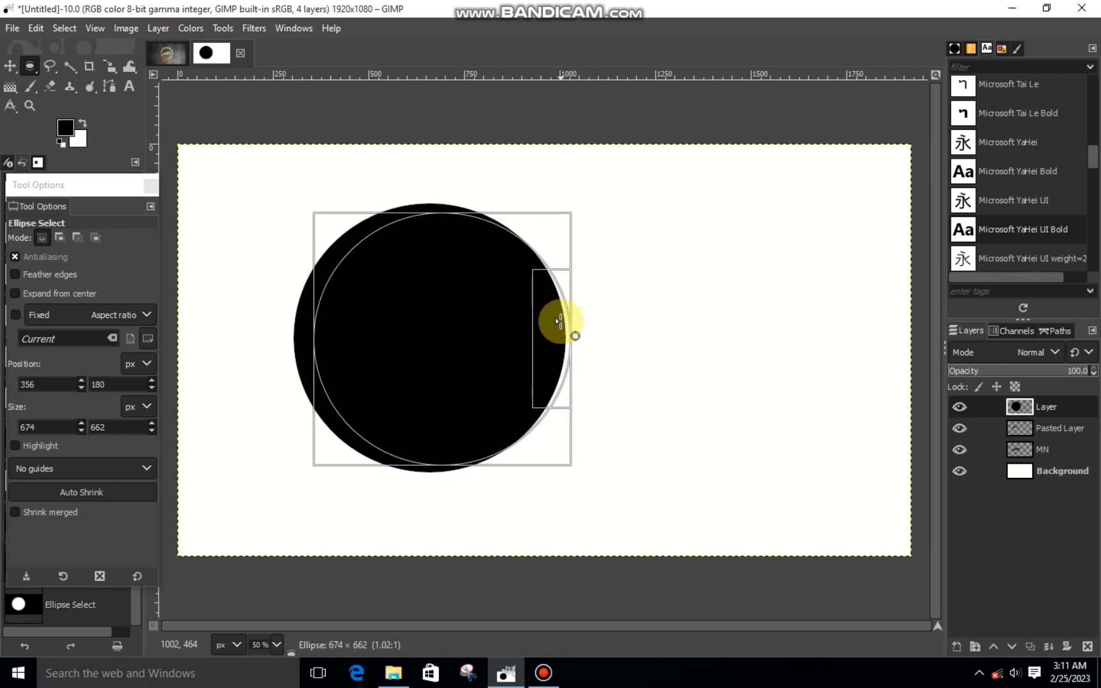
drag(560, 322, 561, 323)
drag(517, 426, 504, 434)
click(474, 438)
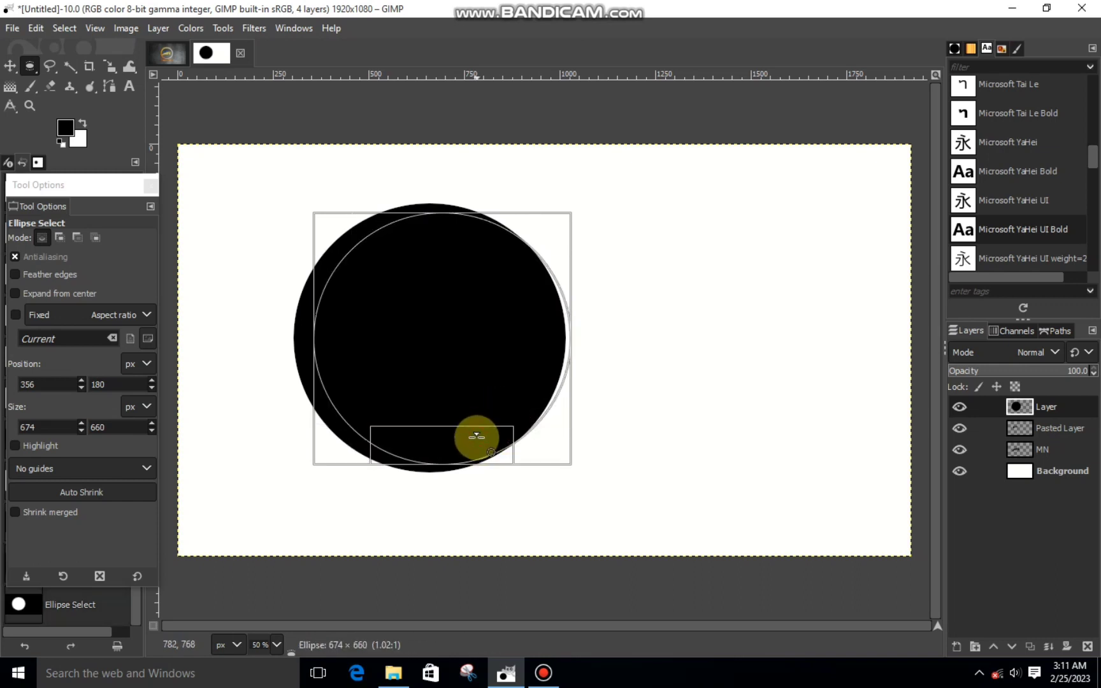
drag(344, 332, 346, 332)
Step: Cut the ellipse area from the black disc and clear the selection
right_click(429, 350)
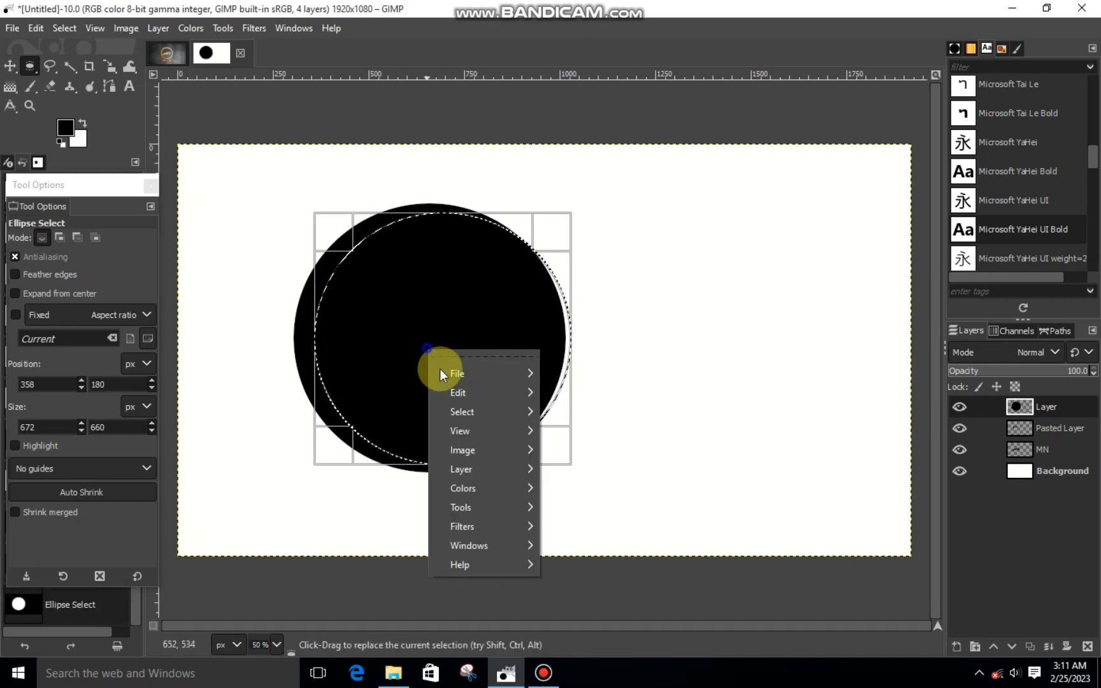
click(570, 249)
click(64, 28)
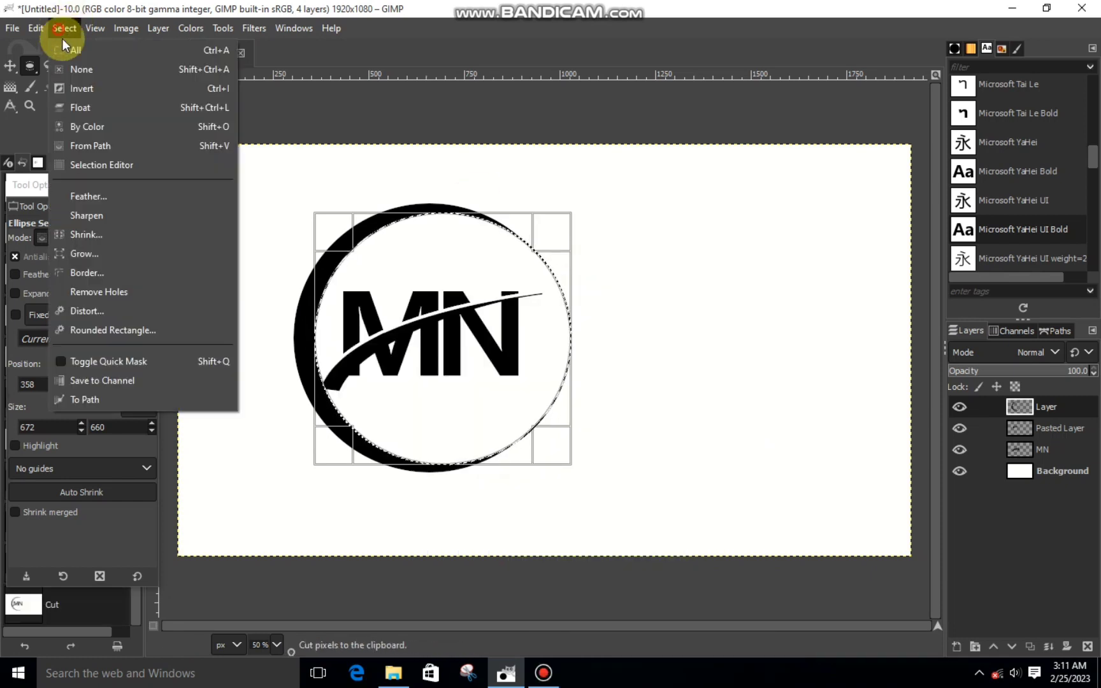
click(90, 68)
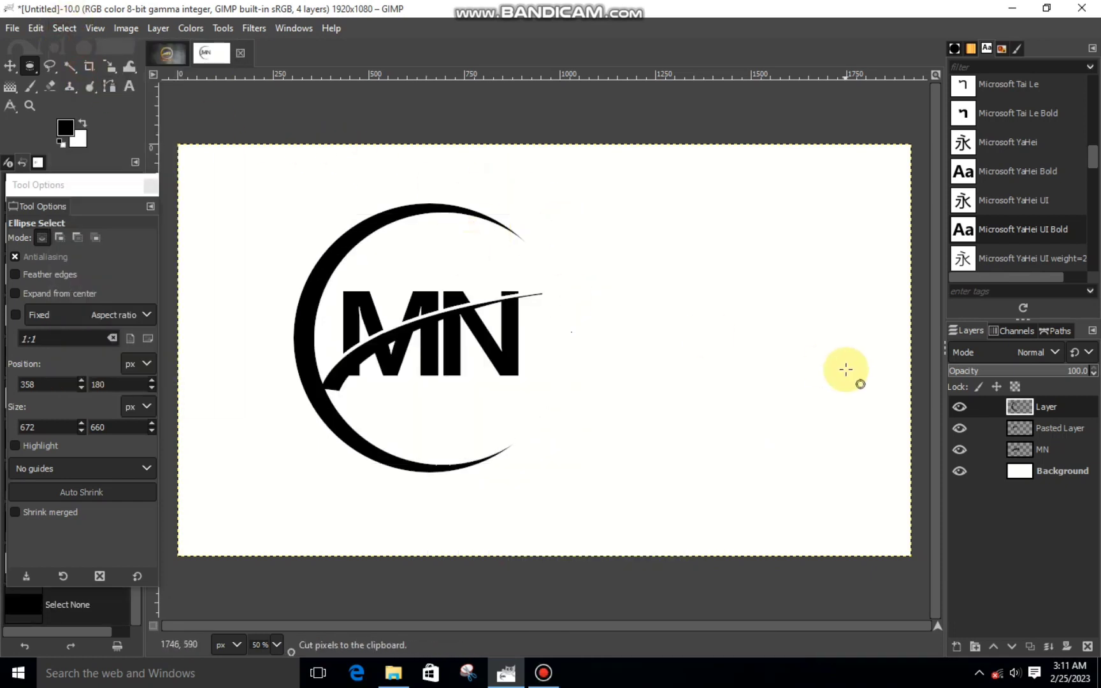
Step: Reposition the crescent layer slightly with the Scale tool and apply it
click(119, 70)
click(442, 322)
drag(546, 351, 539, 351)
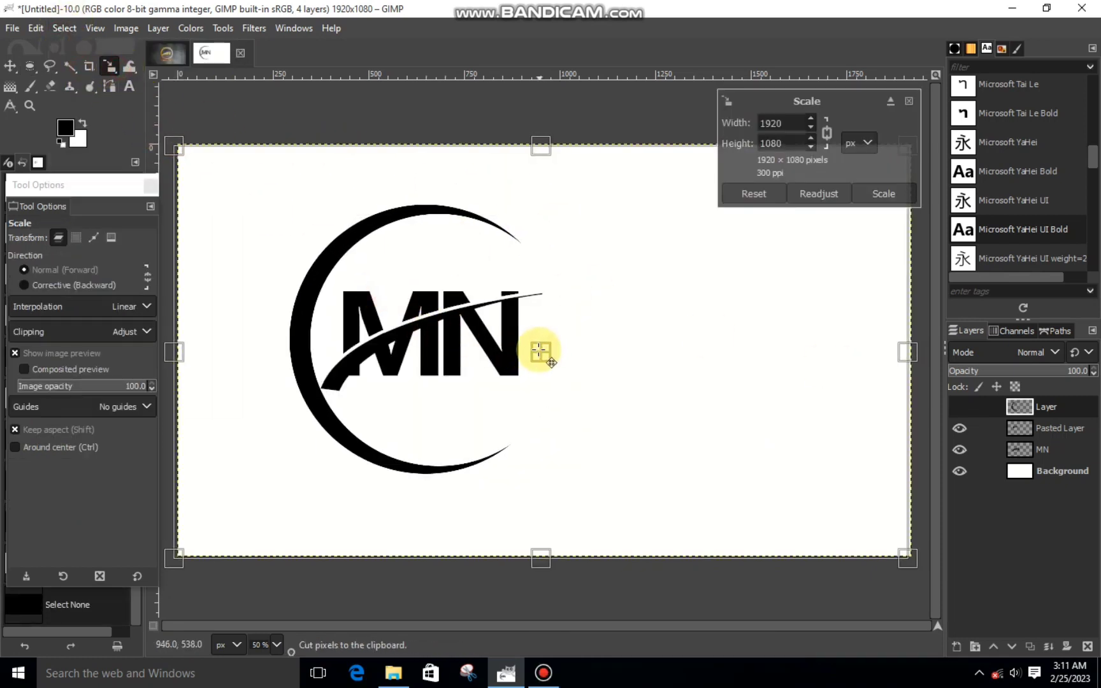
click(884, 194)
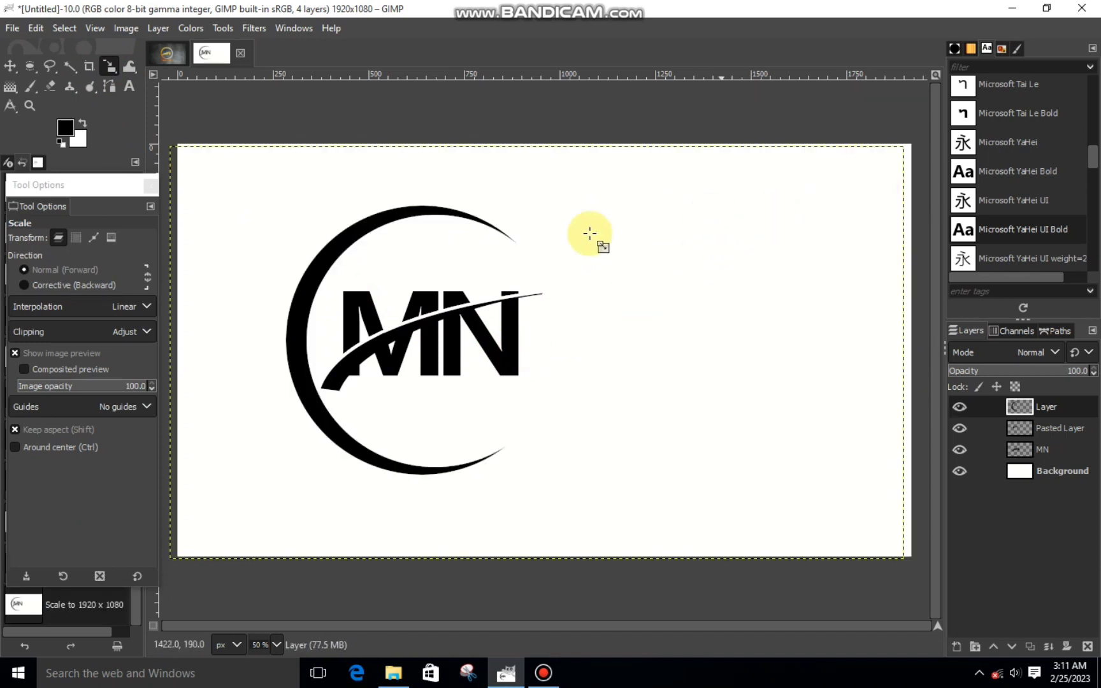
click(479, 315)
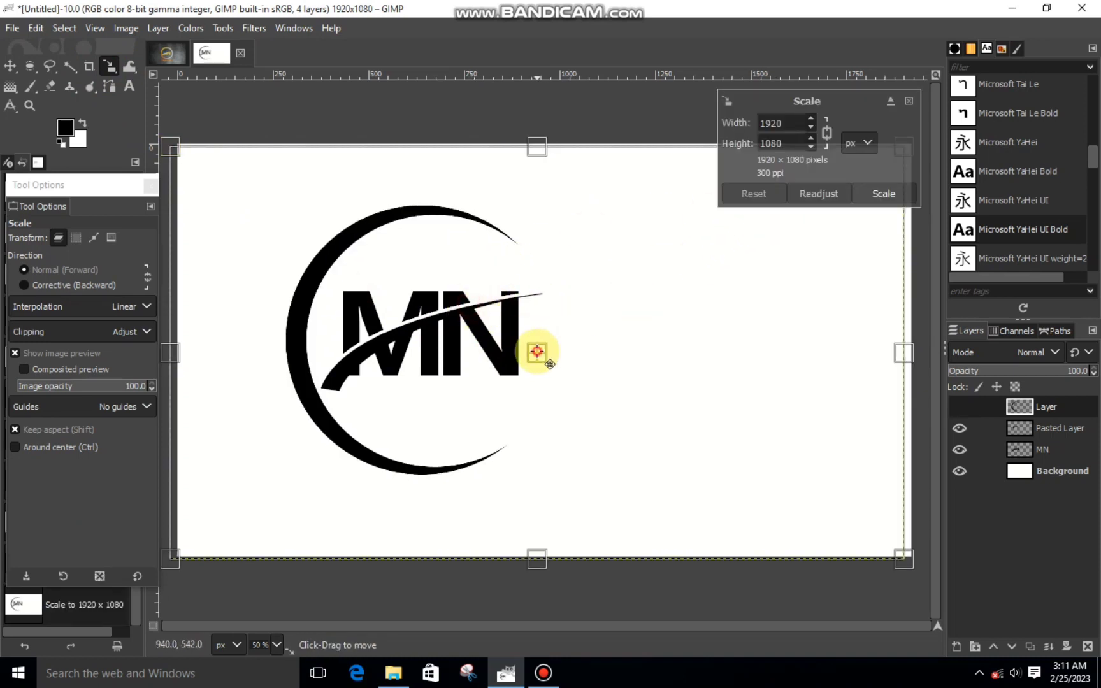
right_click(553, 271)
mouse_move(594, 312)
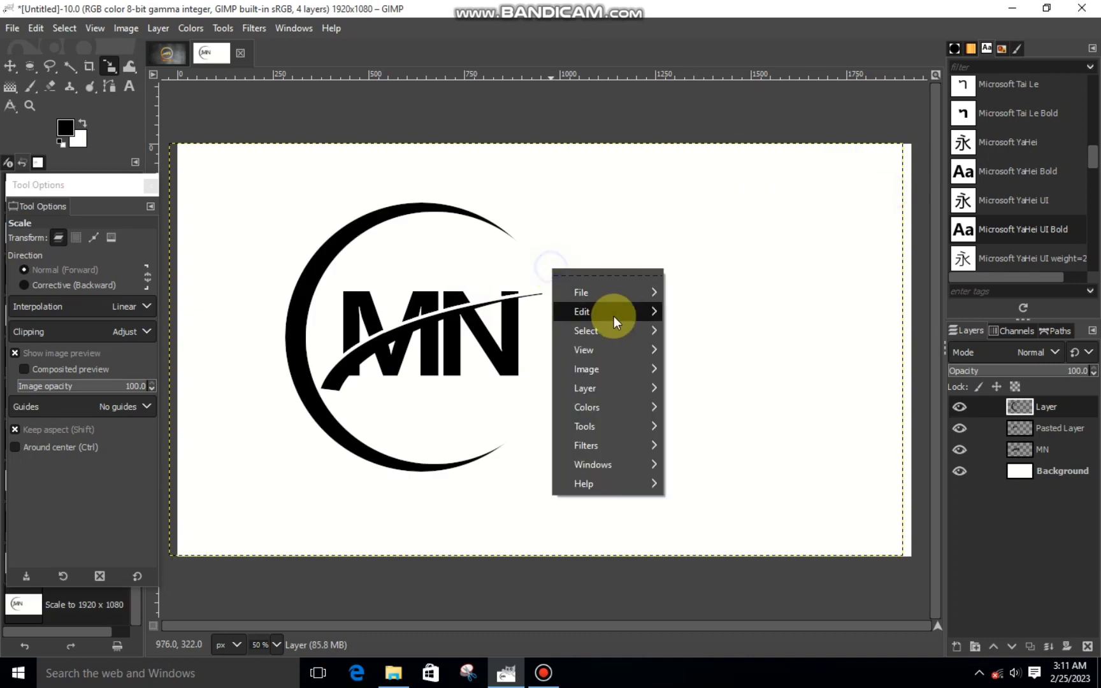
click(96, 57)
Step: Copy the black crescent, paste it as a new layer and flip it horizontally
click(299, 276)
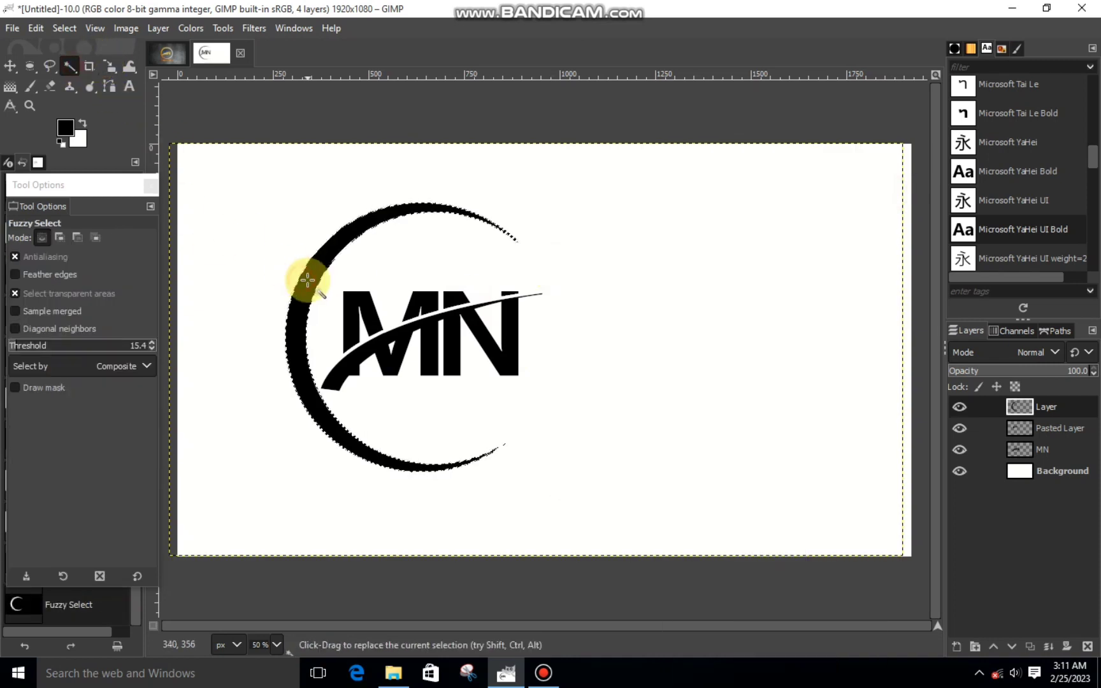
right_click(311, 284)
click(504, 268)
right_click(493, 293)
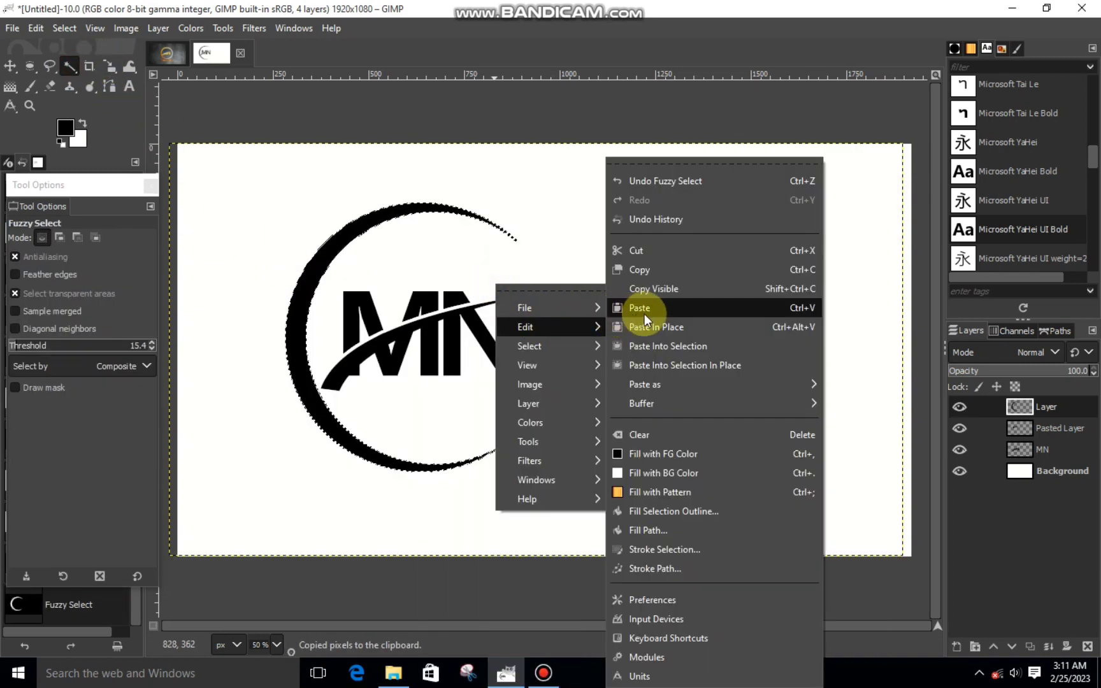
click(638, 311)
click(956, 647)
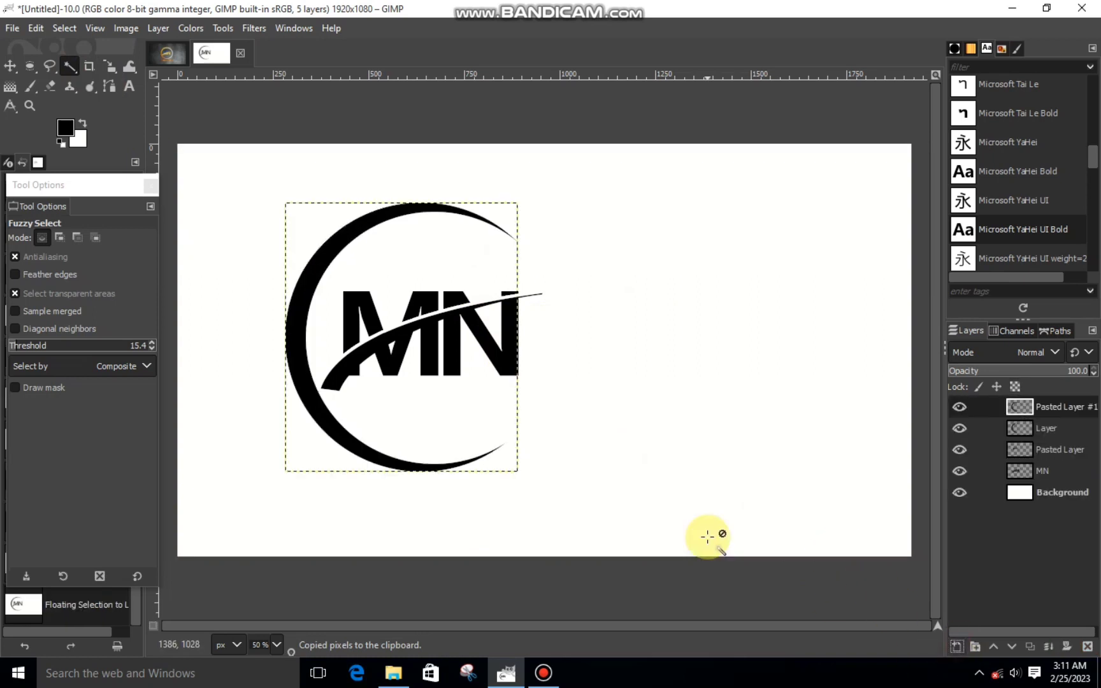
drag(114, 71, 177, 143)
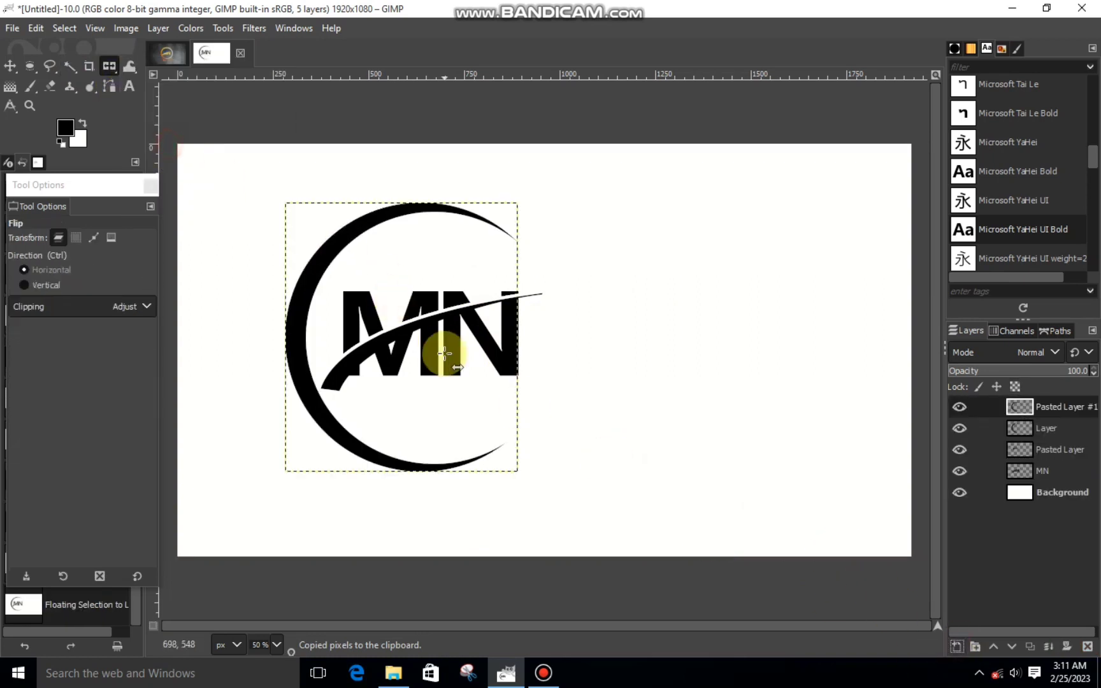
click(443, 349)
Step: Scale the mirrored crescent to 548x635 and align it to complete the ring
drag(107, 66, 163, 103)
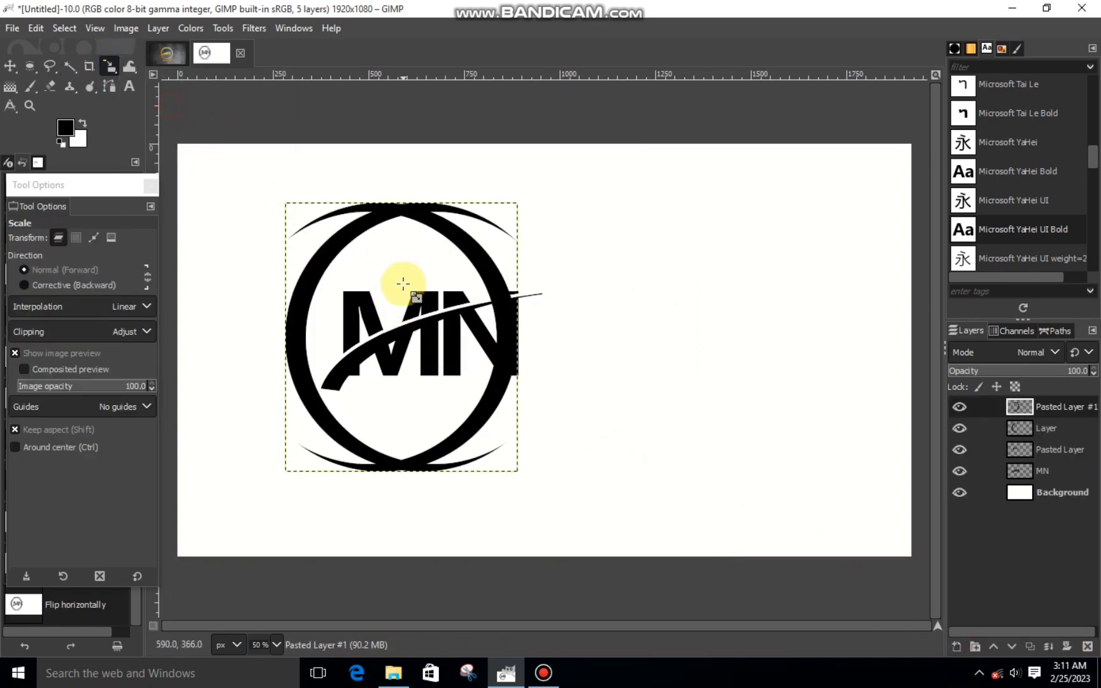
click(401, 296)
drag(295, 191, 315, 238)
drag(422, 355, 449, 336)
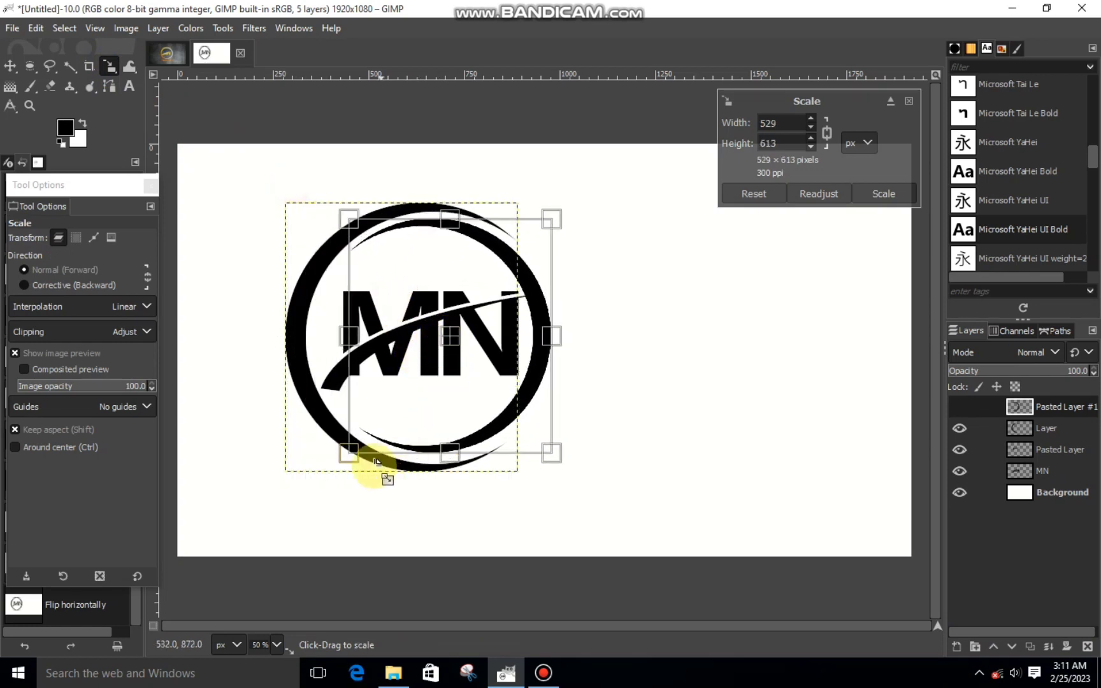
drag(375, 463, 369, 479)
drag(442, 344, 451, 338)
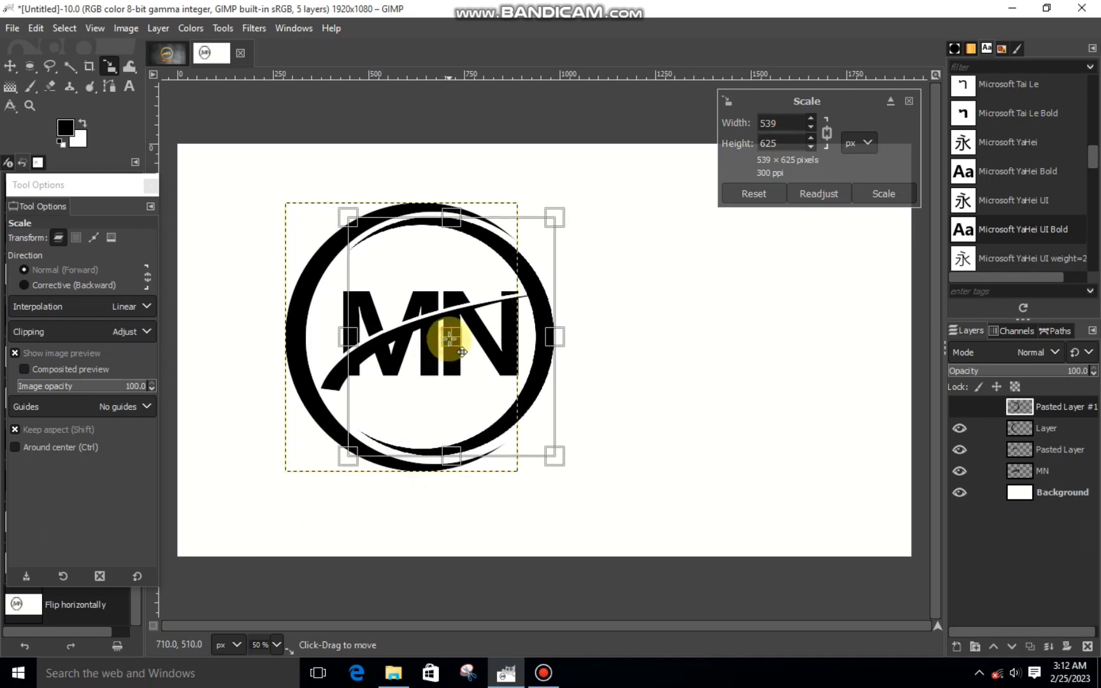
drag(382, 452, 376, 455)
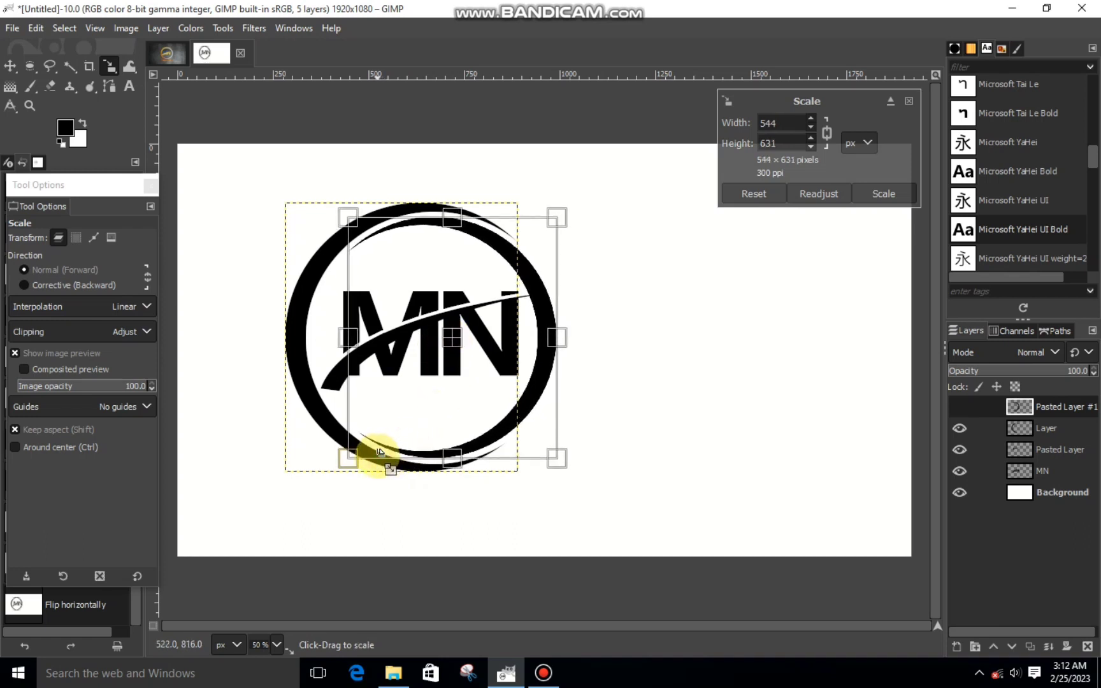
drag(439, 278, 437, 267)
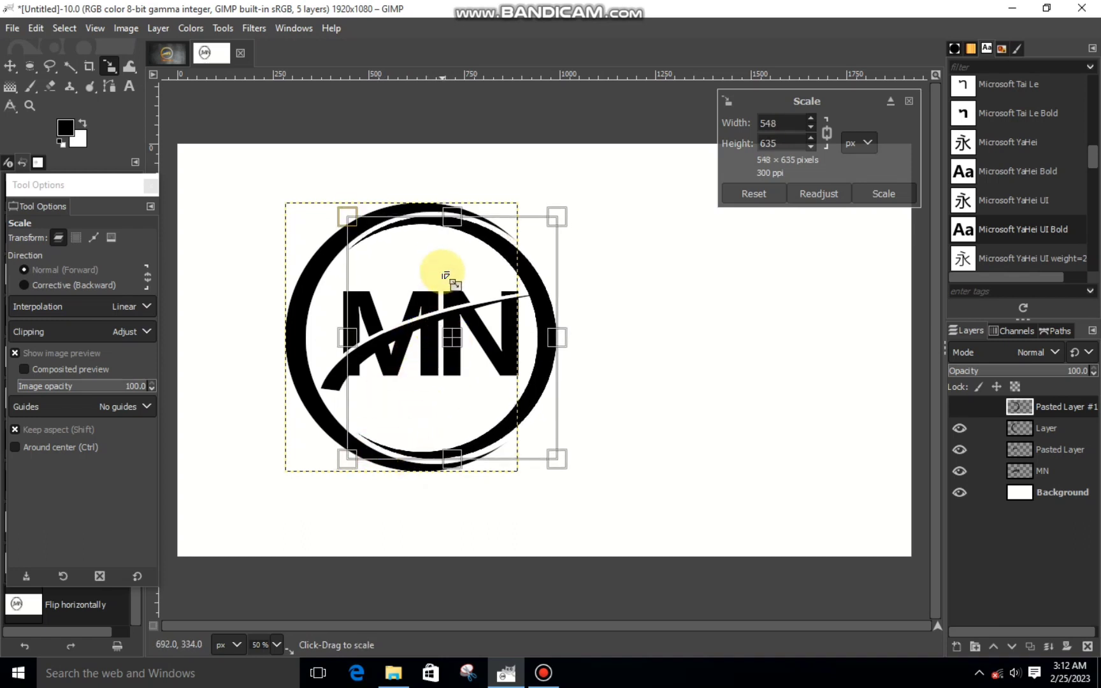
drag(455, 327, 458, 336)
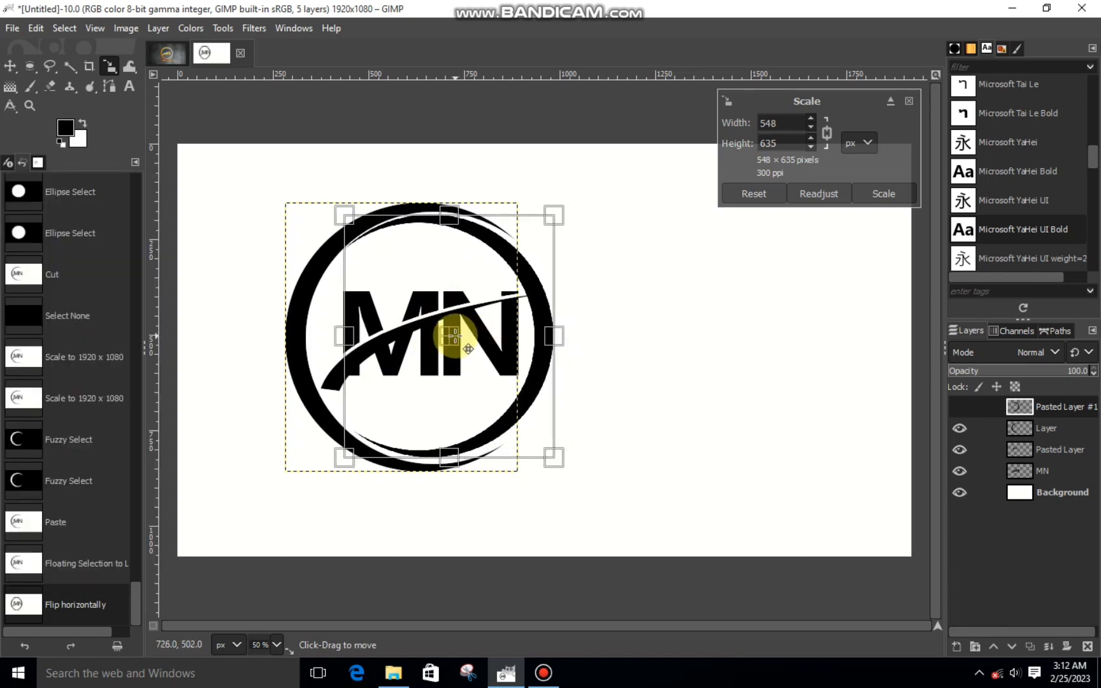
click(900, 193)
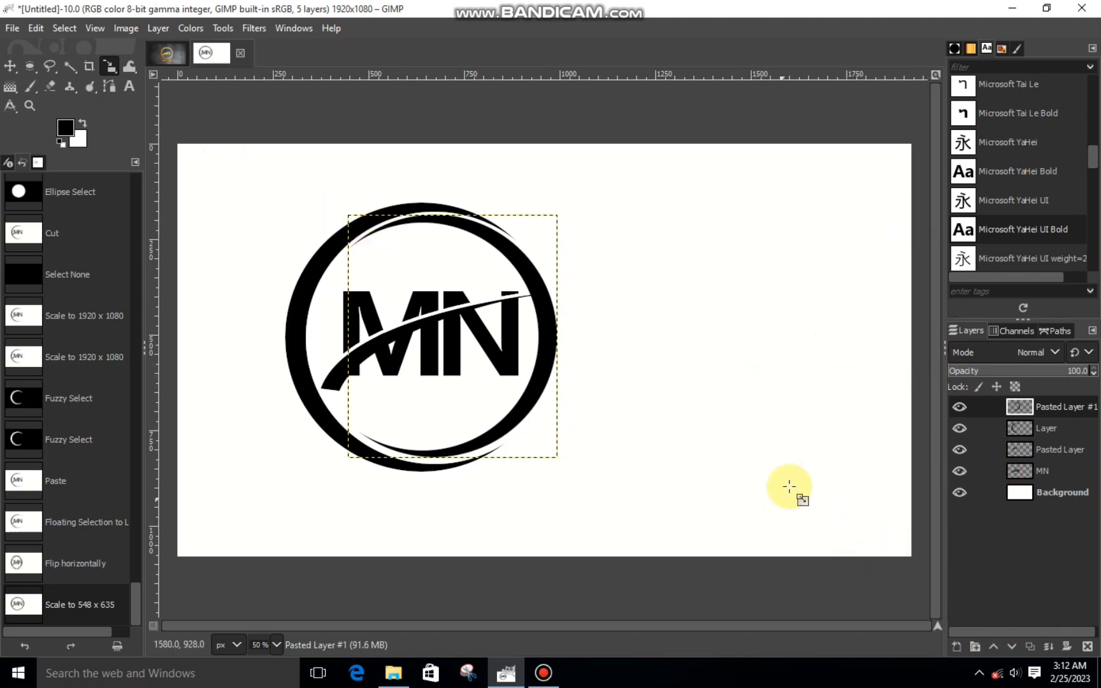
Step: Add the text 'YOUR NAME LOGO' below the ring at font size 72
scroll(613, 433, down, 1)
scroll(343, 258, up, 1)
click(128, 86)
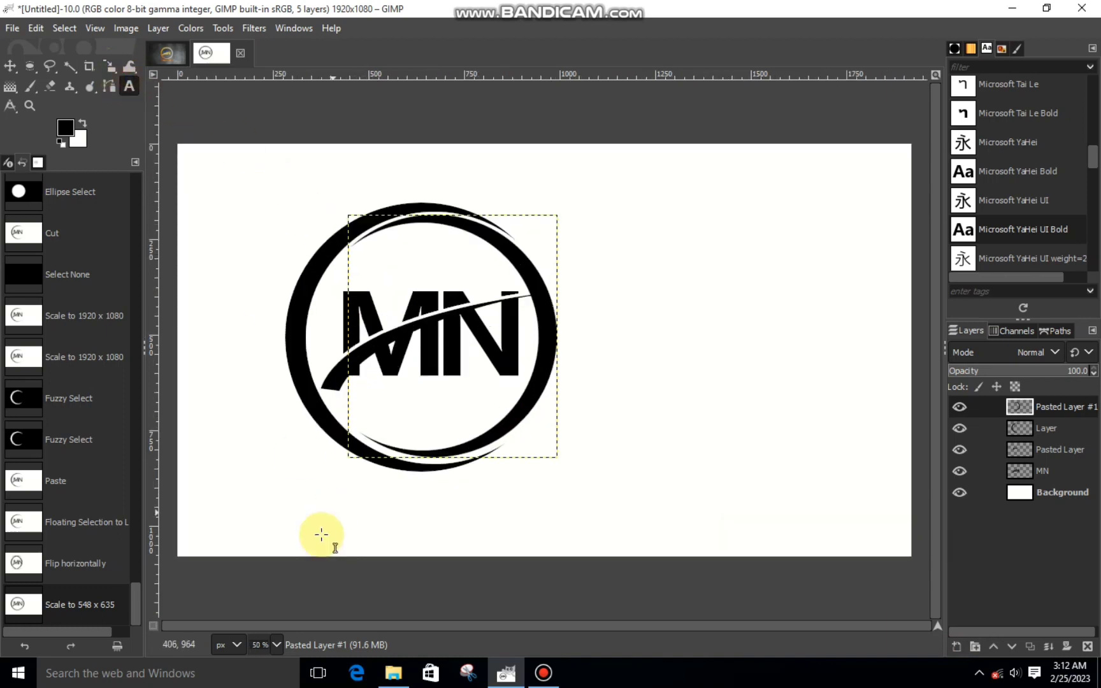
drag(247, 454, 655, 528)
drag(464, 456, 452, 489)
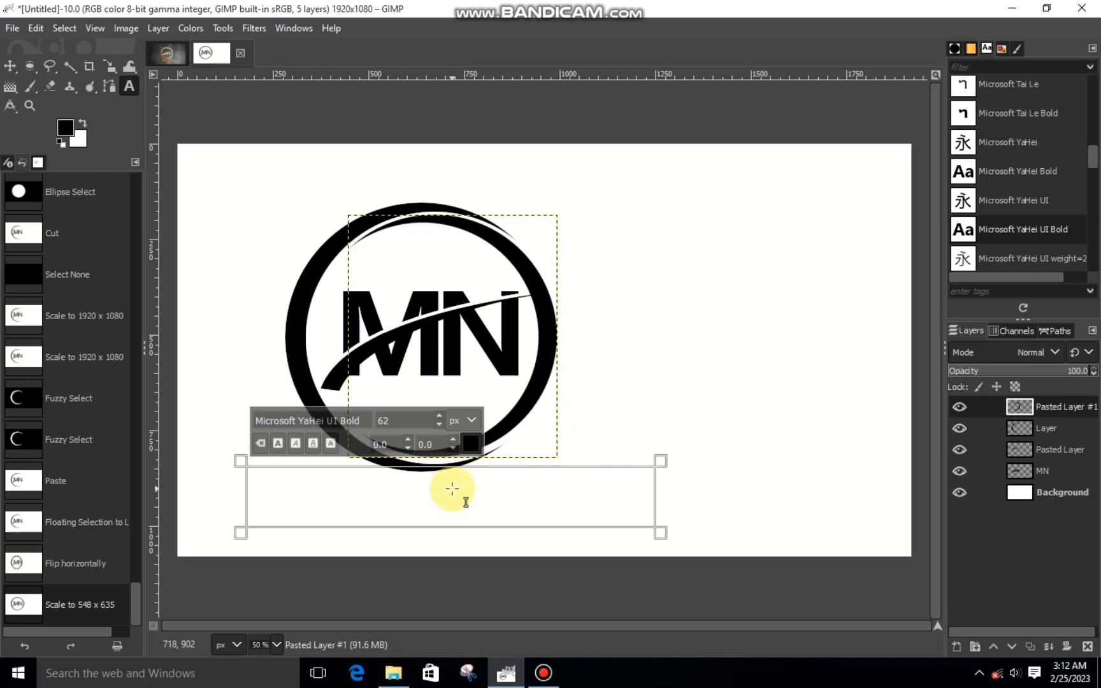
text(YOUR NAME LOGO)
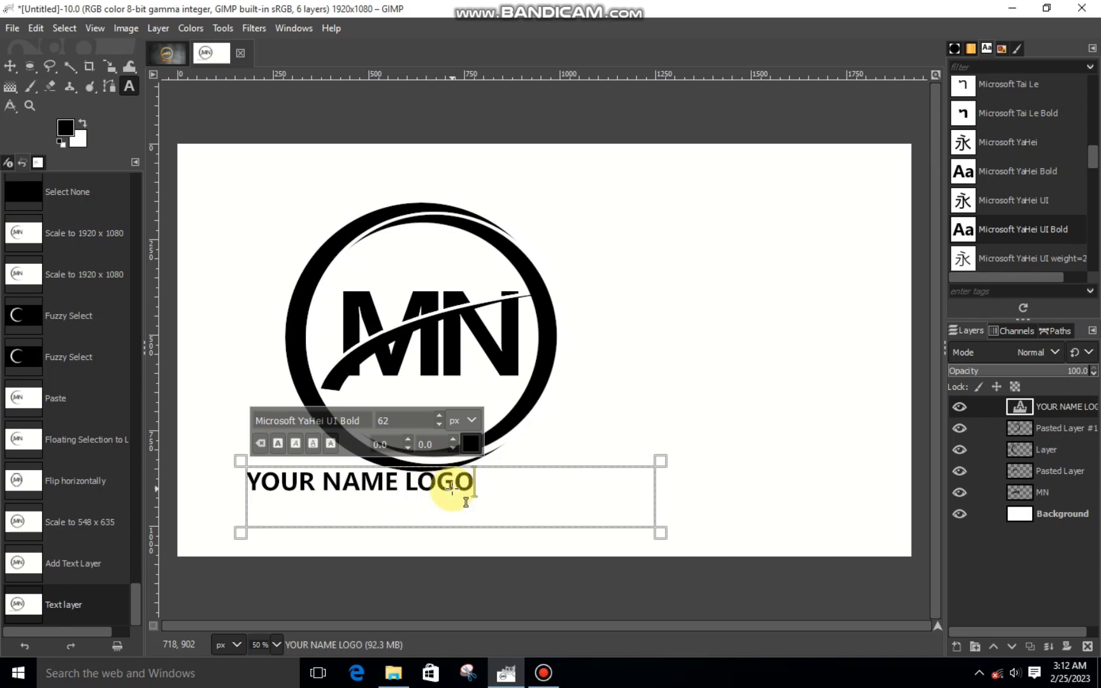
drag(452, 488, 246, 488)
click(438, 415)
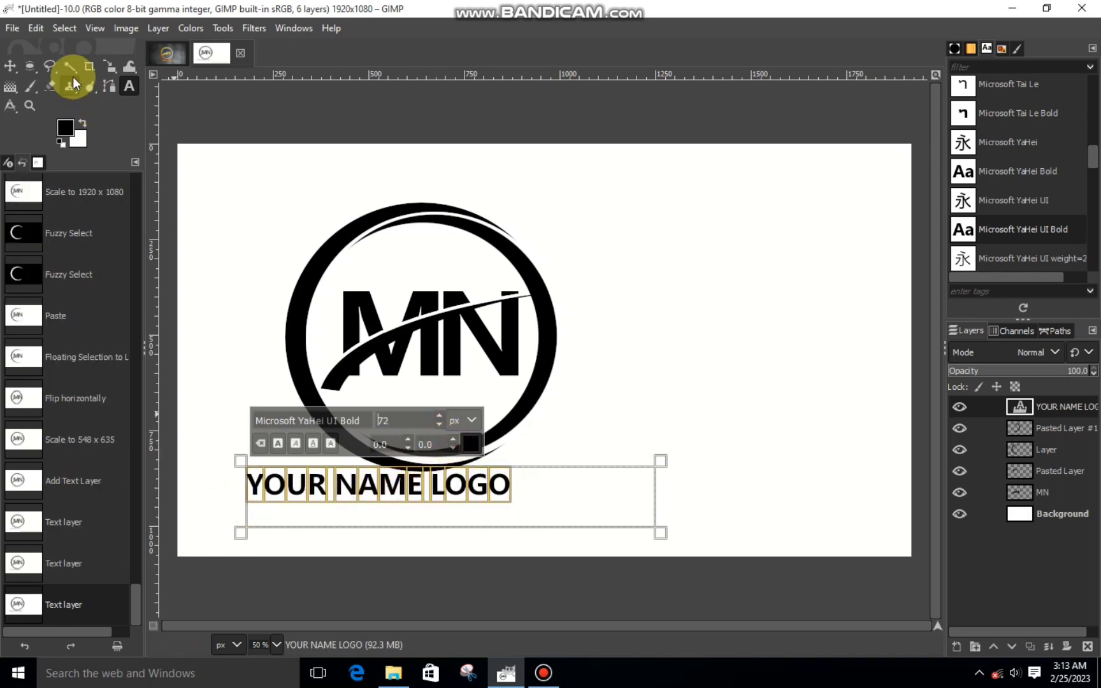
Step: Scale the caption layer to 1070×160, position it under the ring, then select Pasted Layer
click(109, 67)
click(418, 480)
drag(463, 513, 501, 527)
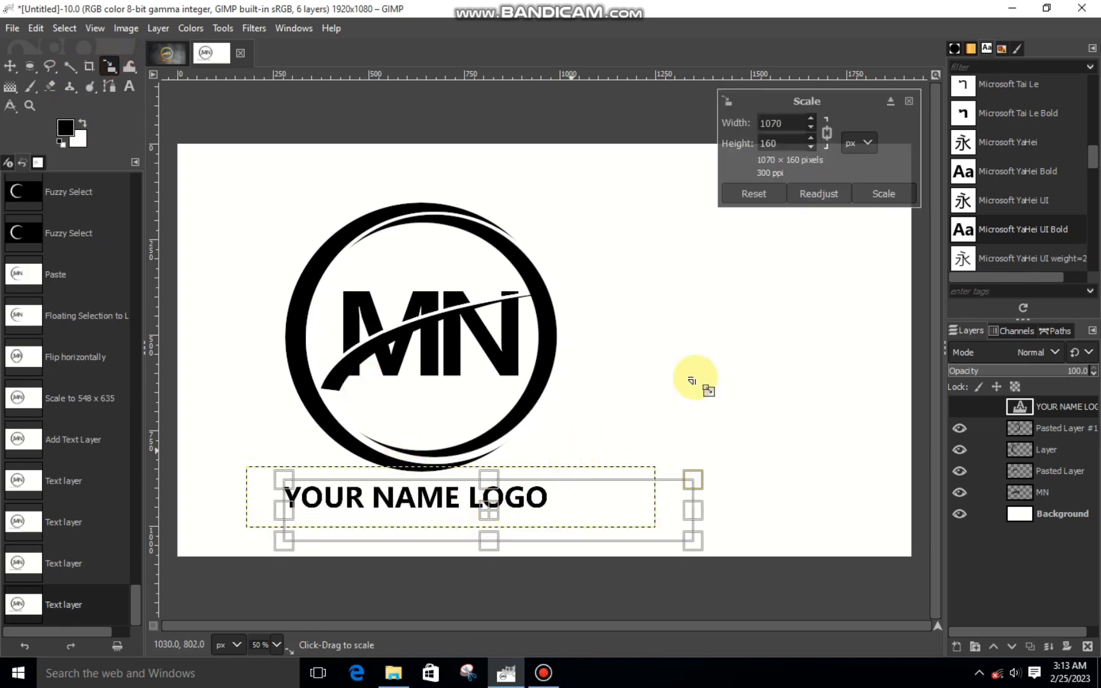
drag(490, 519, 491, 516)
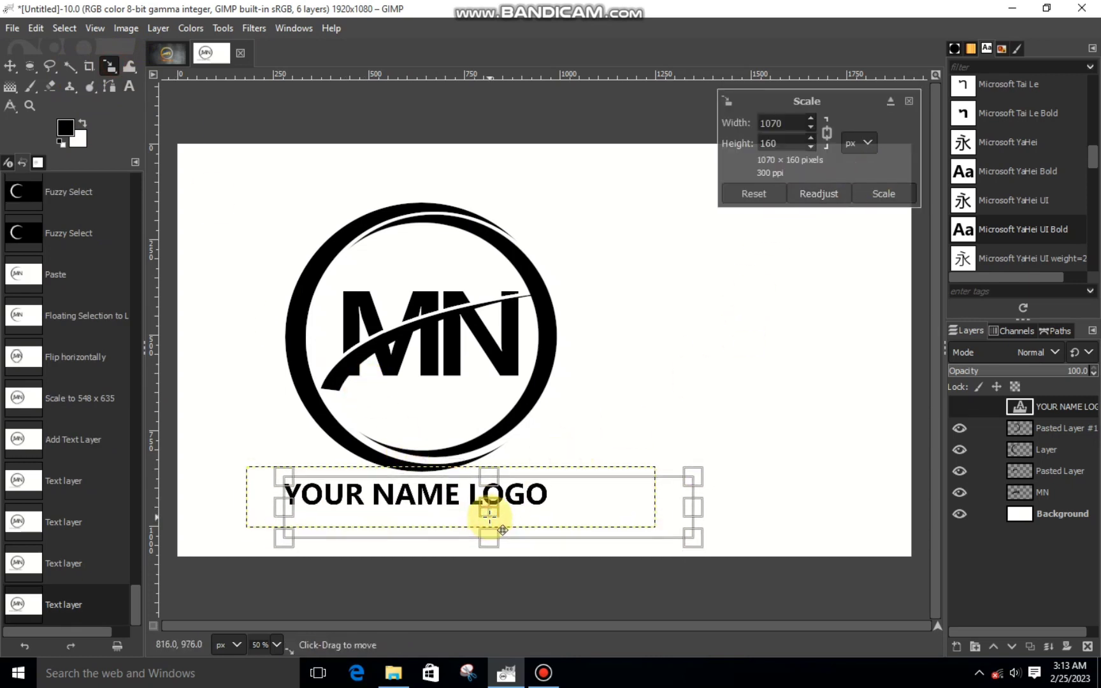
click(886, 195)
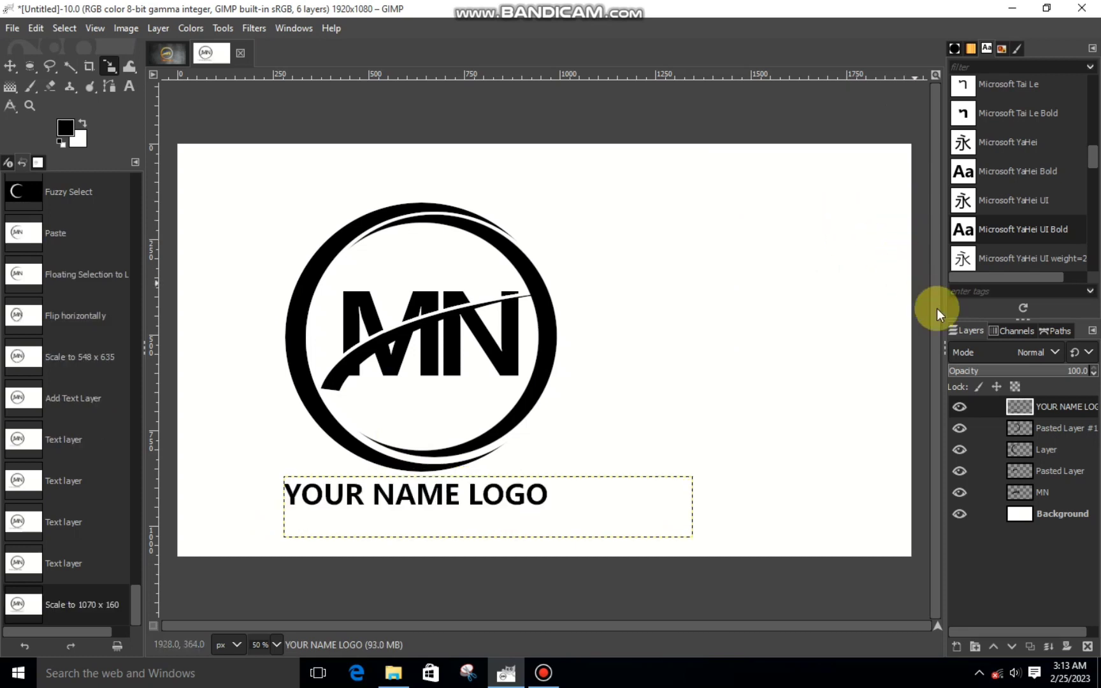
click(1014, 473)
click(964, 471)
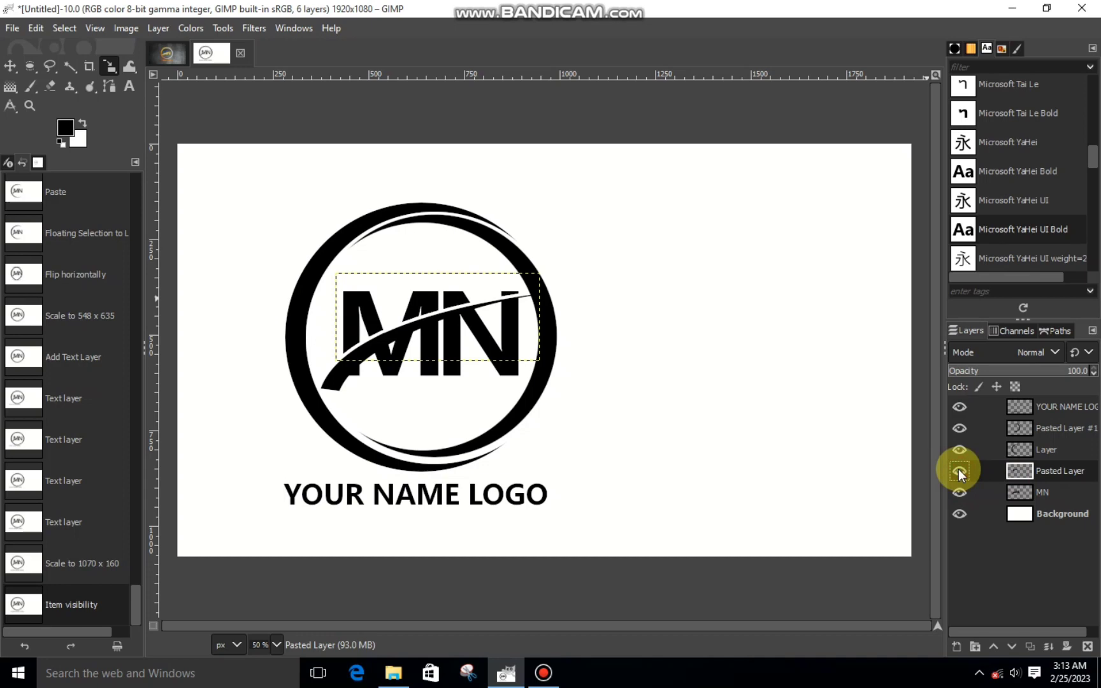
Step: Import the shining gold image as a top layer and enlarge it over the MN letters
click(390, 670)
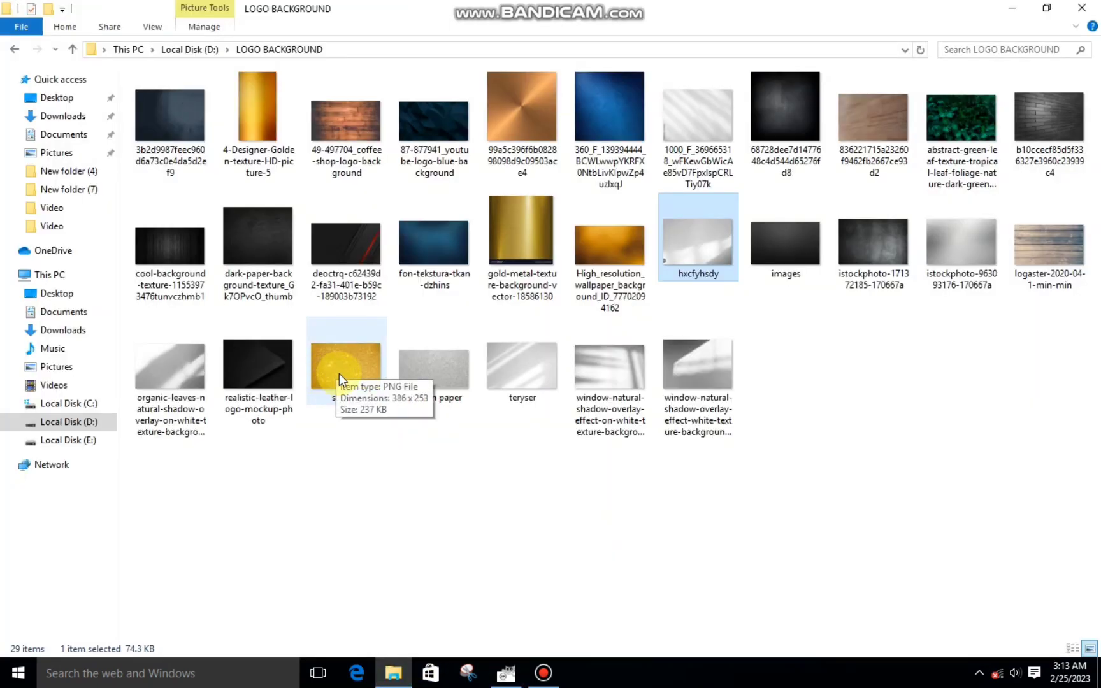
mouse_move(338, 370)
mouse_down()
mouse_move(507, 675)
mouse_move(488, 467)
mouse_move(432, 394)
mouse_up()
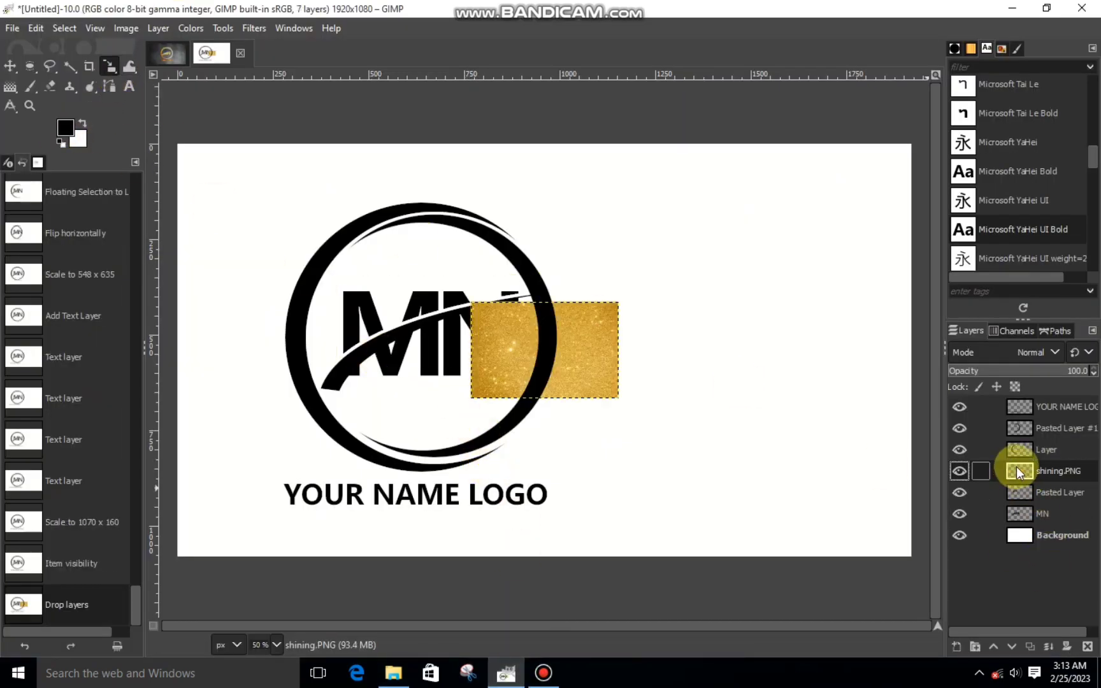
drag(1018, 472, 1016, 401)
key(shift+s)
drag(472, 351, 317, 351)
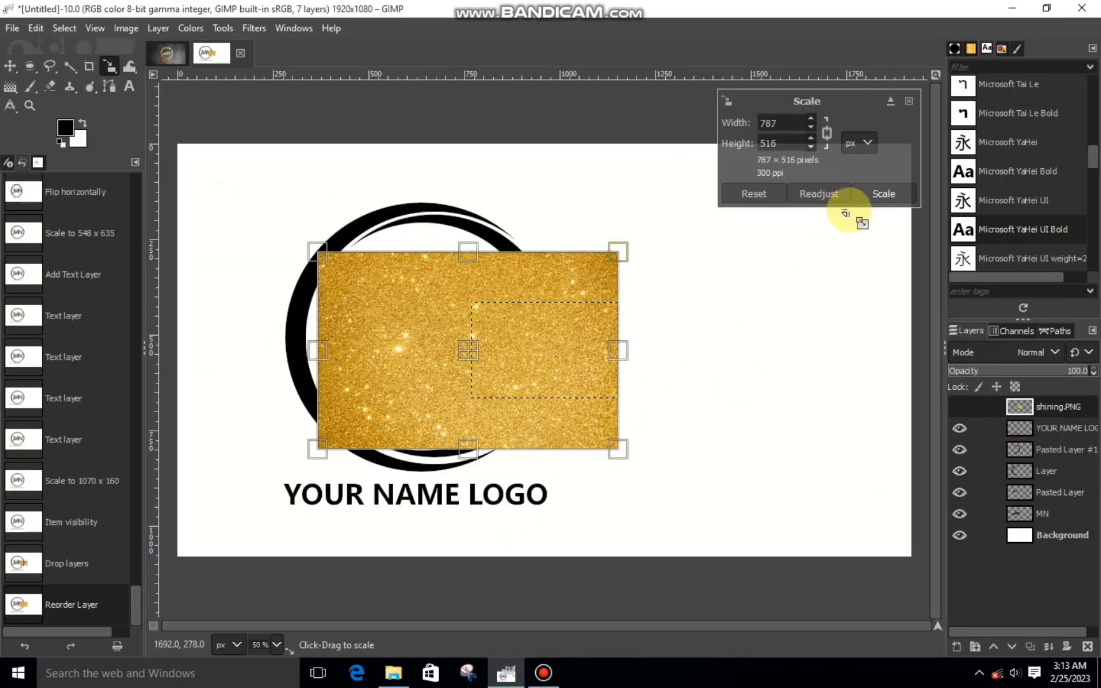
click(867, 194)
Step: Load the Pasted Layer's alpha as a selection of the upper MN letters
click(958, 405)
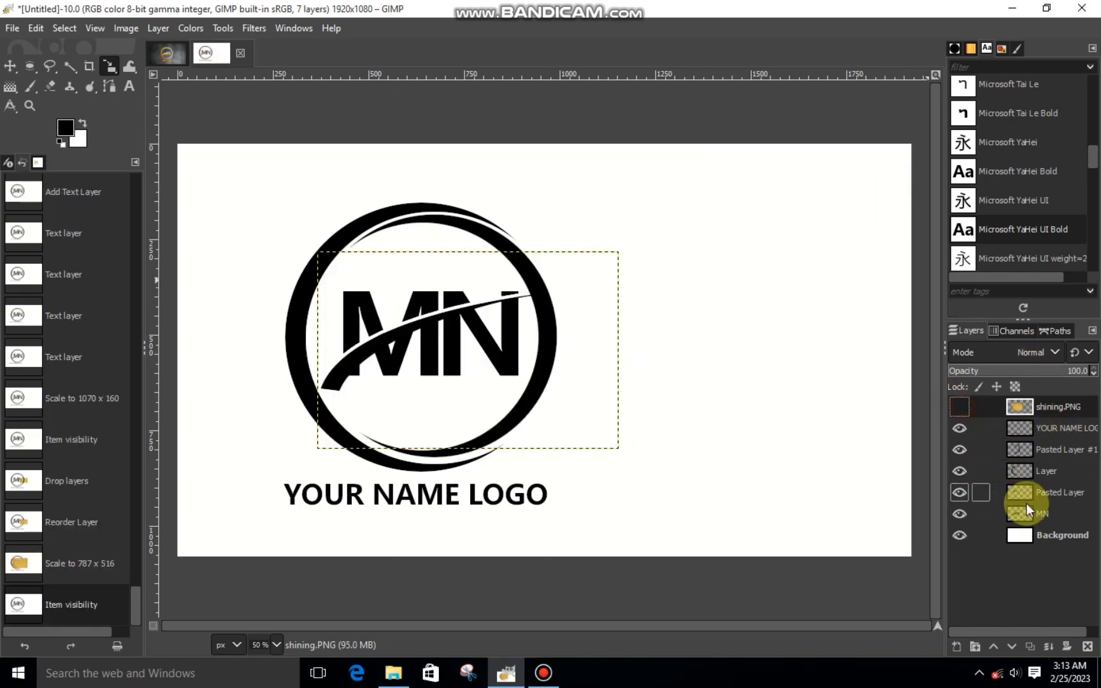
click(1029, 499)
click(961, 486)
click(961, 486)
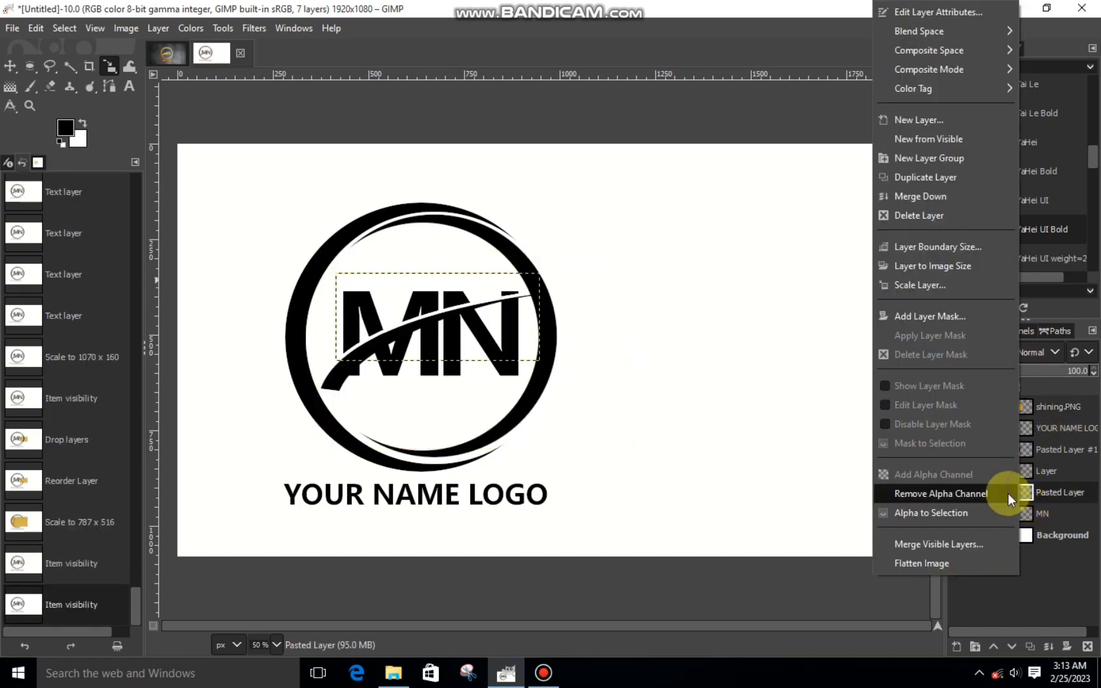
right_click(1014, 492)
click(974, 513)
click(981, 407)
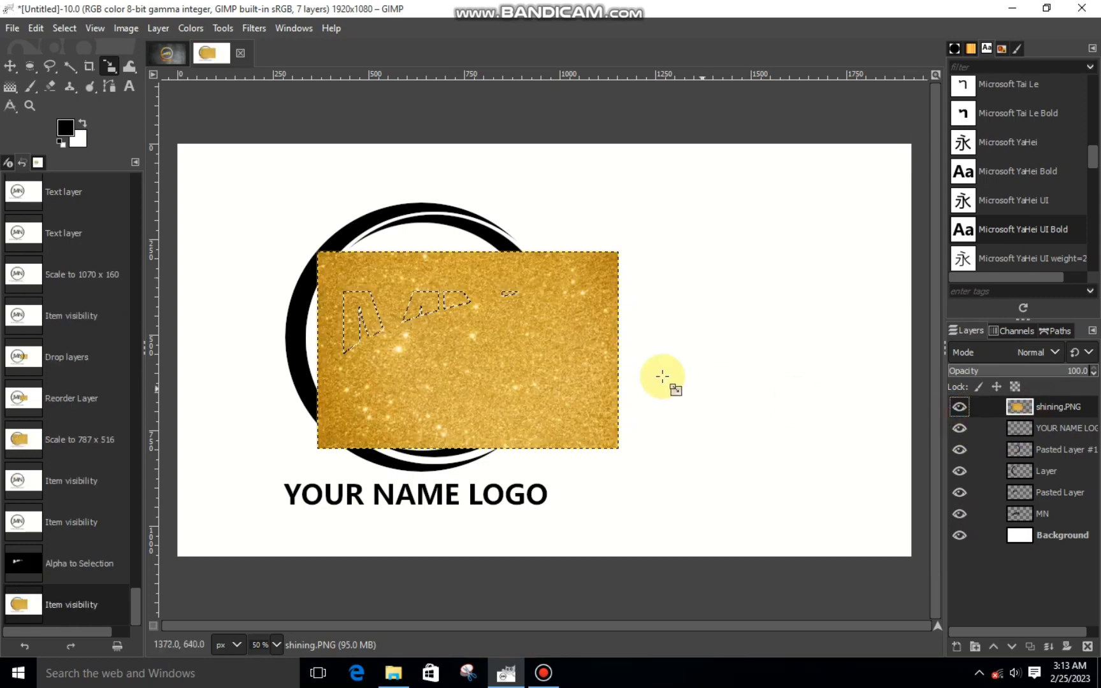
Step: Invert the selection, cut the gold outside the letters, deselect and return to the backgrounds folder
click(63, 29)
click(69, 87)
right_click(306, 242)
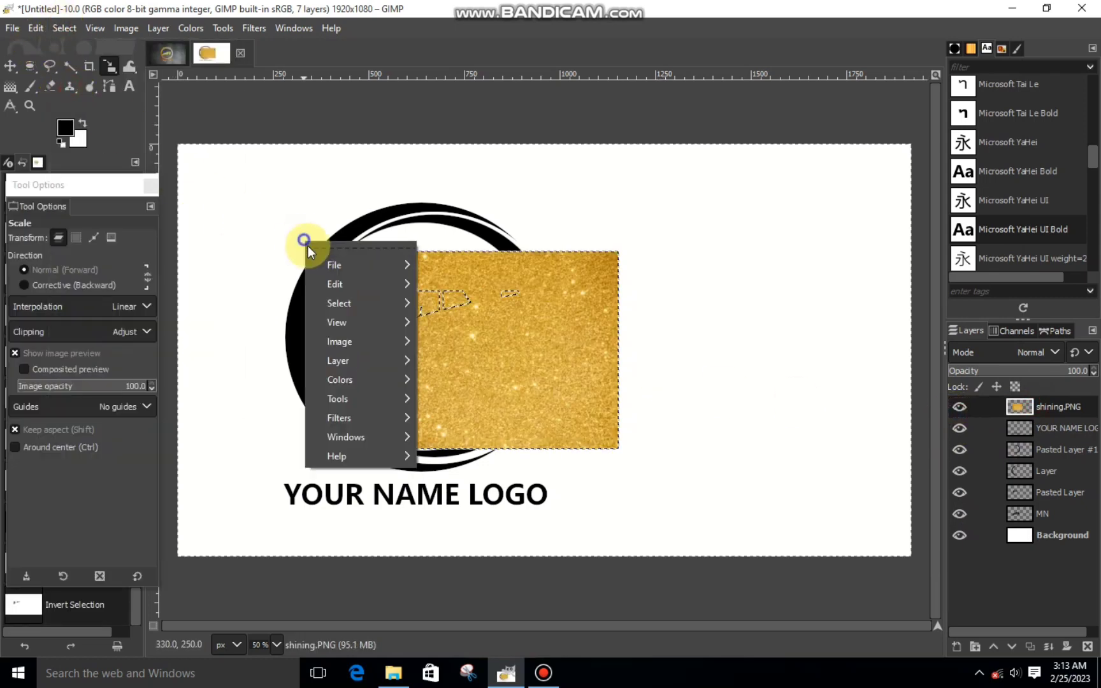
click(449, 250)
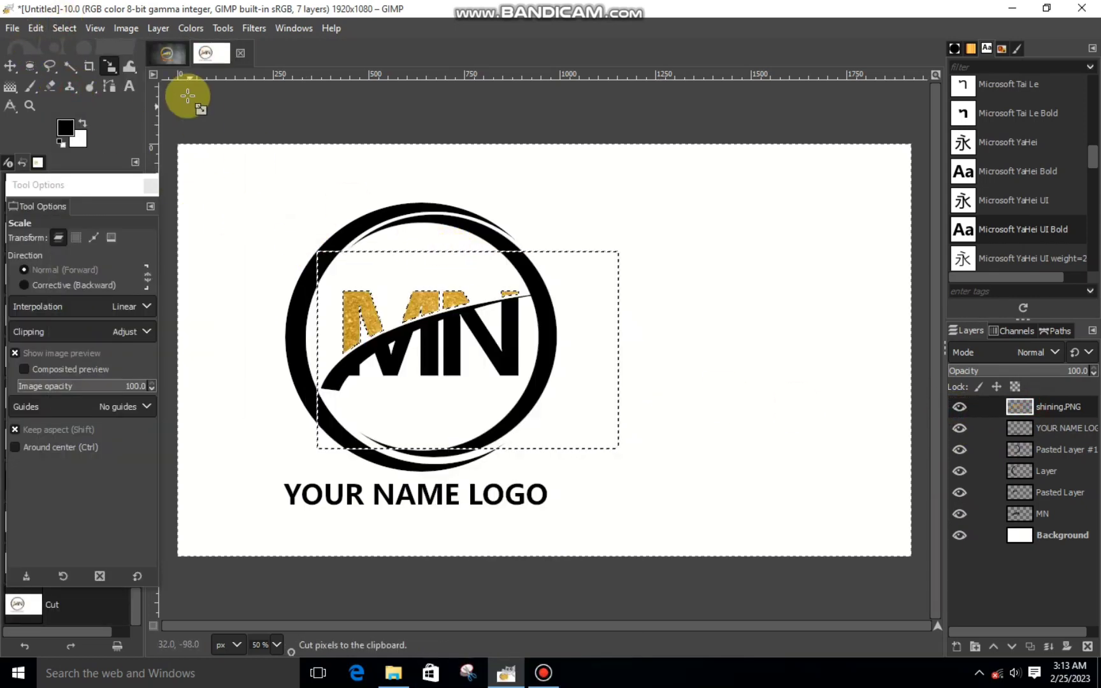
click(55, 30)
click(87, 64)
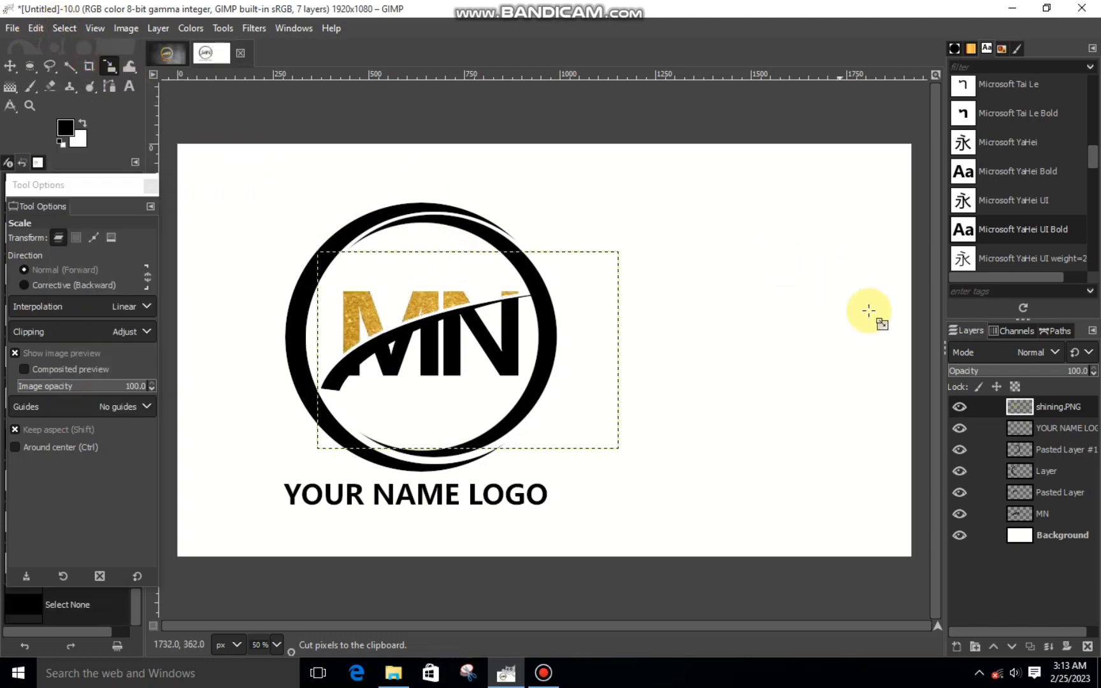
click(393, 673)
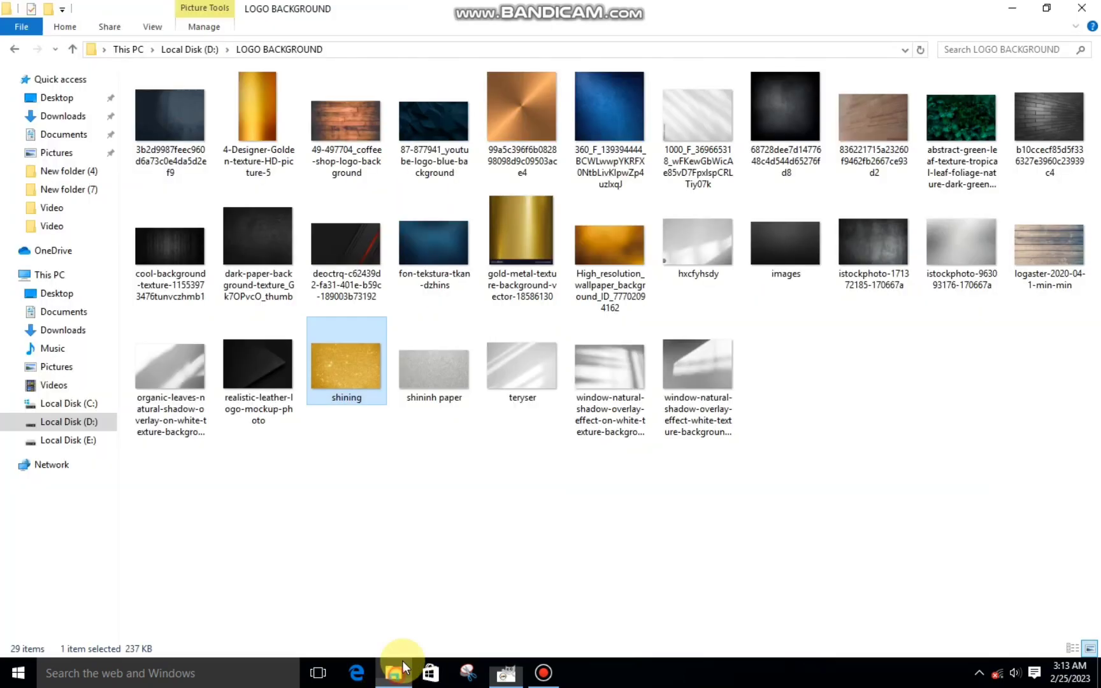
Step: Import the dark blue glitter image and scale it down over the logo
click(63, 116)
mouse_move(169, 369)
mouse_down()
mouse_move(539, 677)
mouse_move(285, 306)
mouse_up()
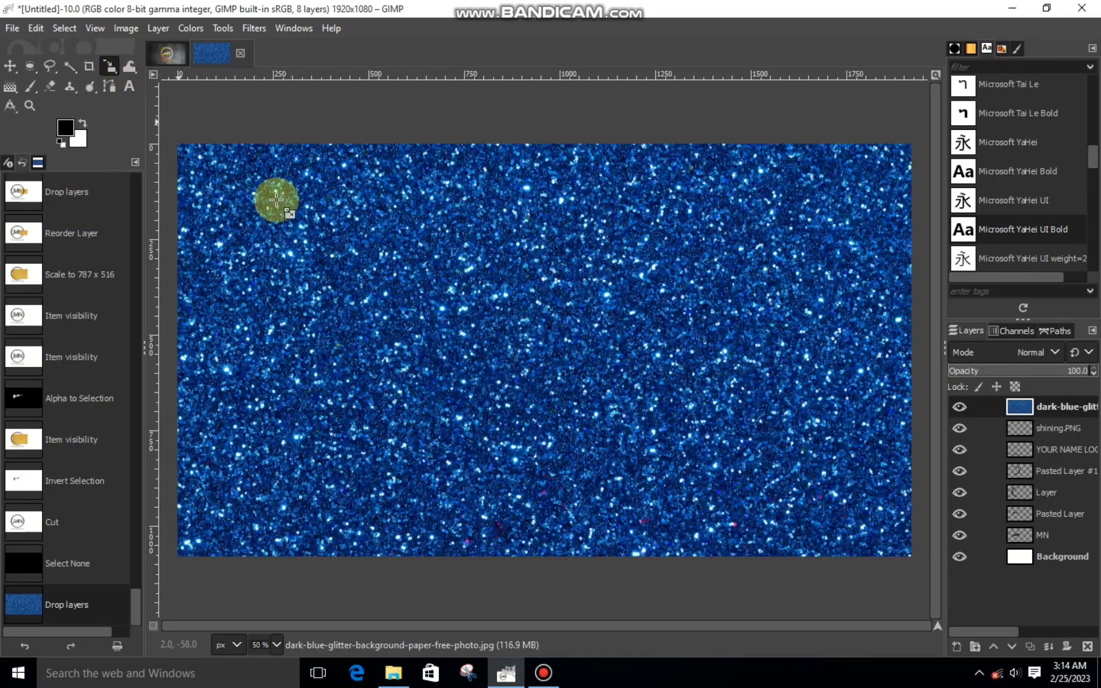
mouse_move(276, 199)
mouse_down()
mouse_move(581, 392)
mouse_move(481, 382)
mouse_up()
click(883, 193)
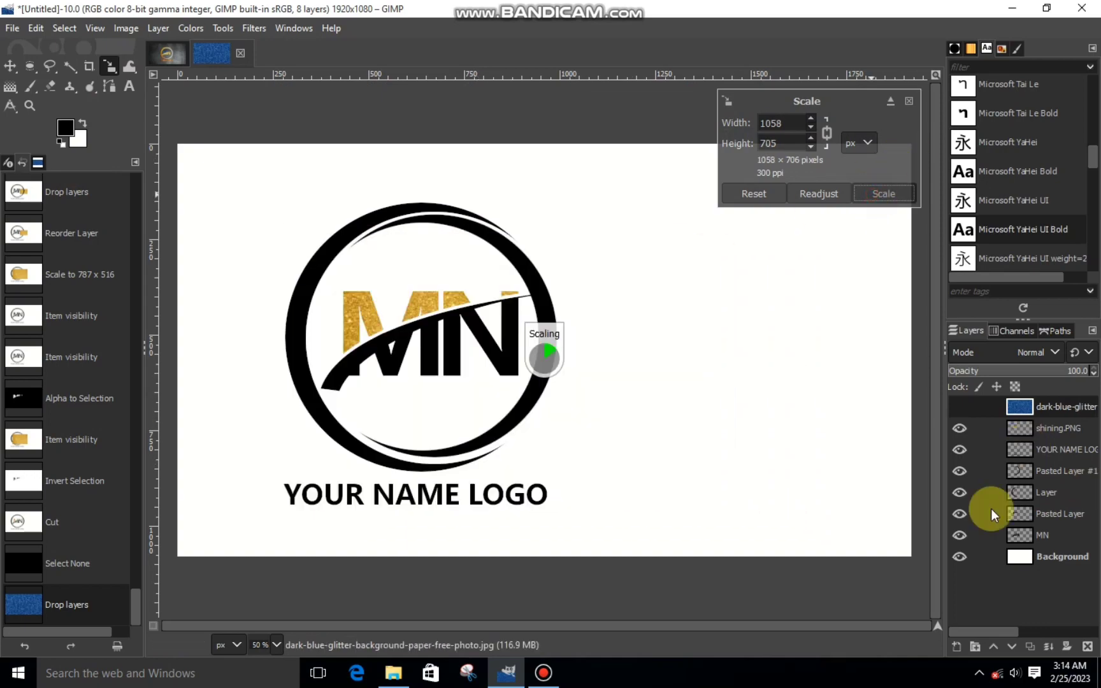
Step: Load the MN layer's alpha as a selection and activate the blue glitter layer
click(960, 406)
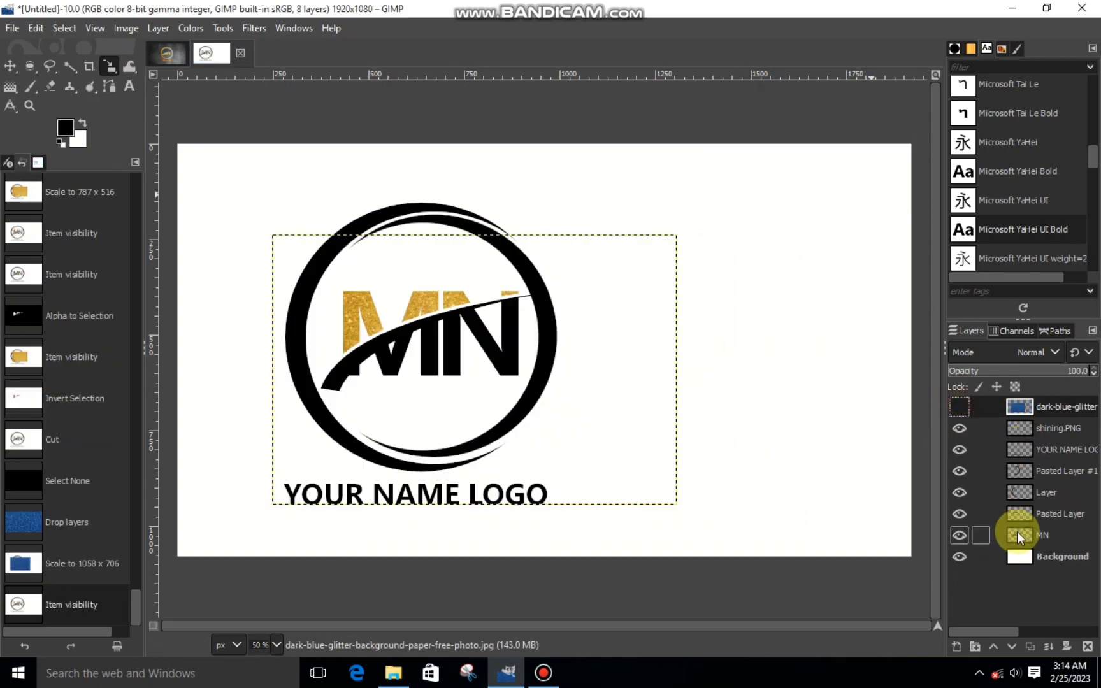
click(959, 535)
right_click(1007, 534)
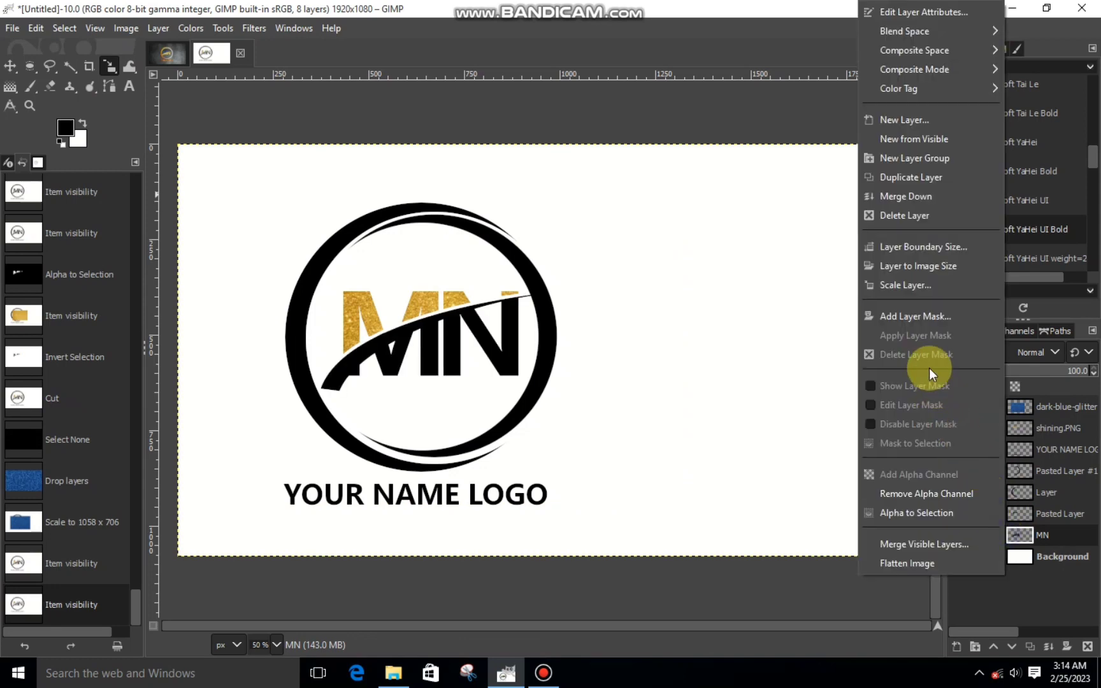
click(917, 513)
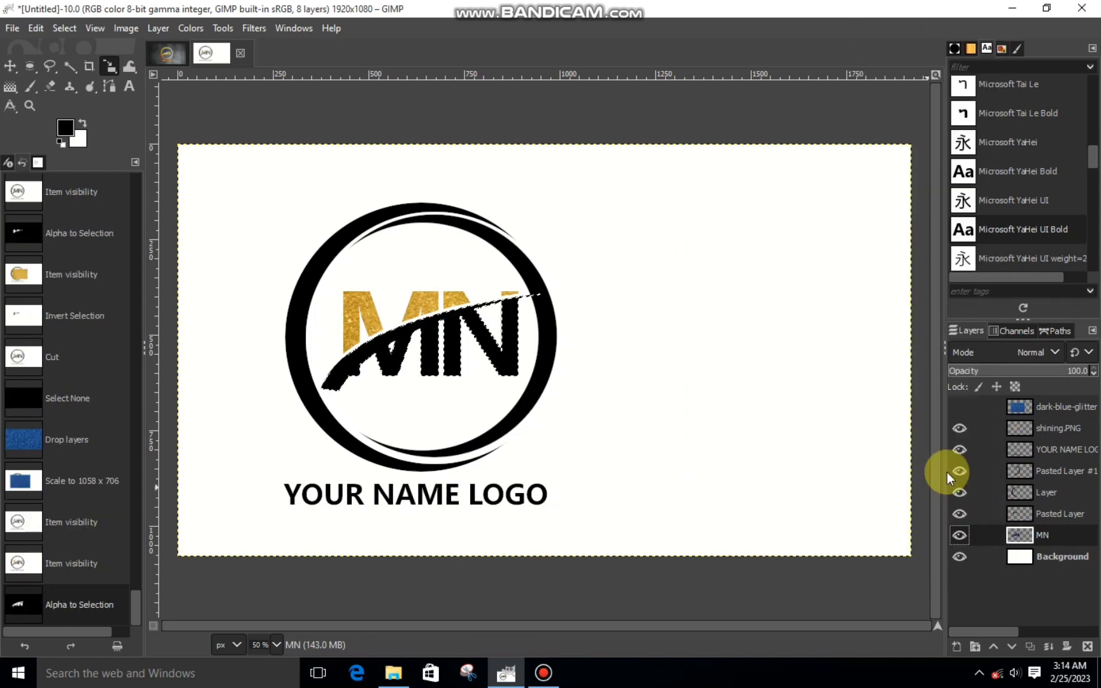
click(960, 406)
click(1027, 402)
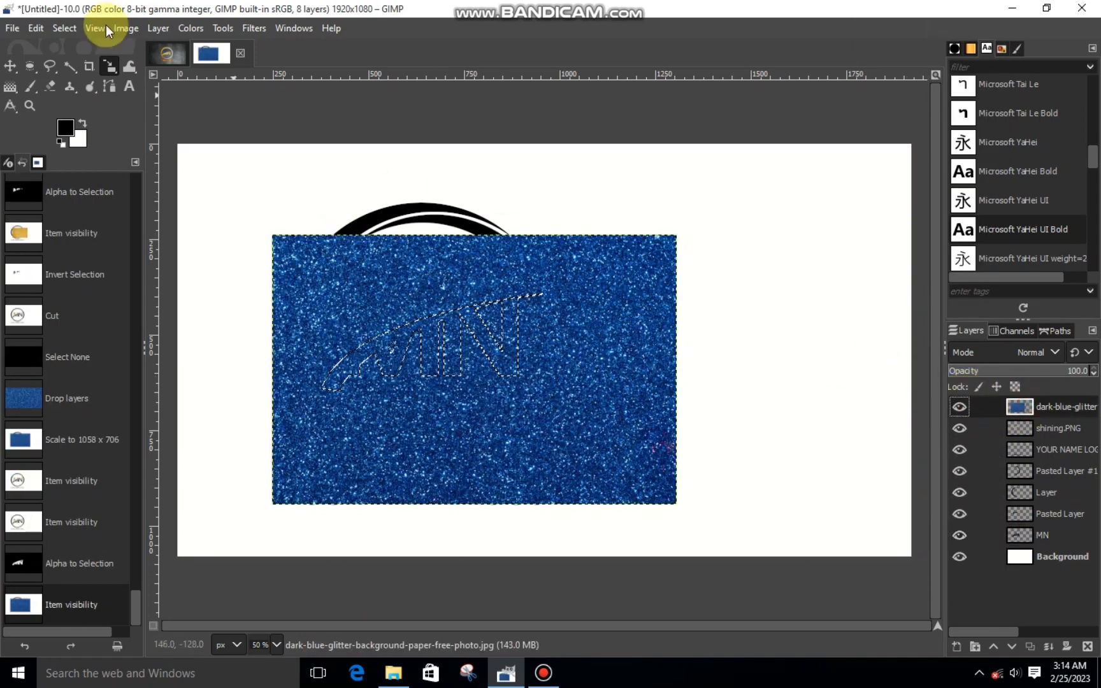
Step: Invert the selection, cut the blue glitter outside the letters and deselect
click(69, 27)
click(73, 86)
right_click(410, 332)
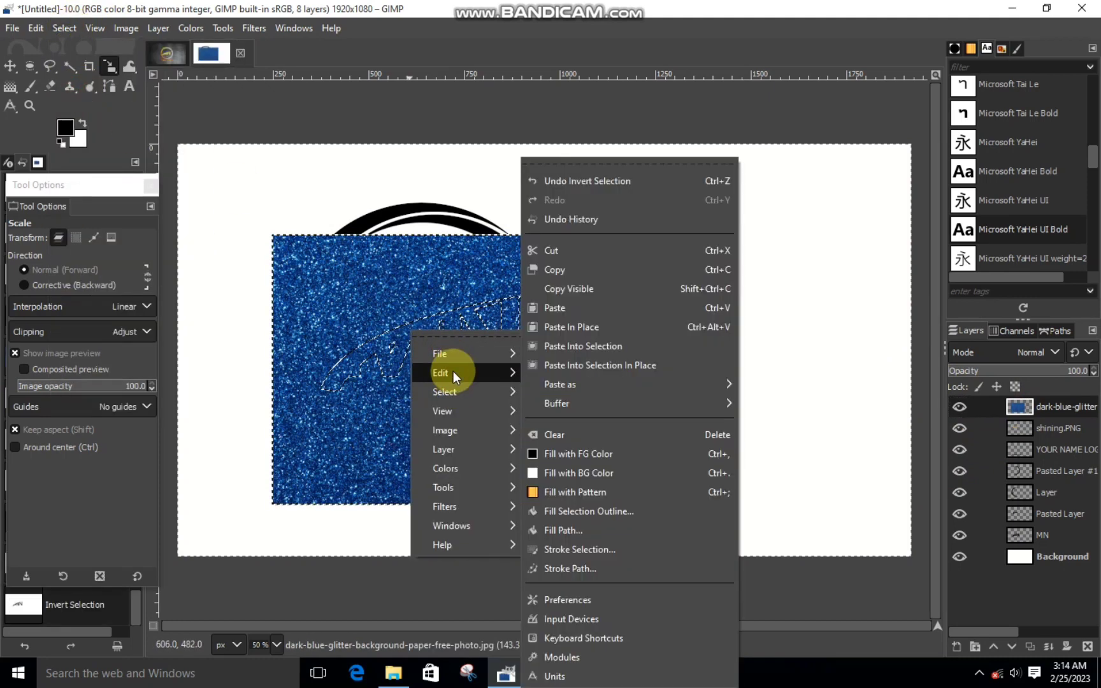
click(552, 251)
click(65, 28)
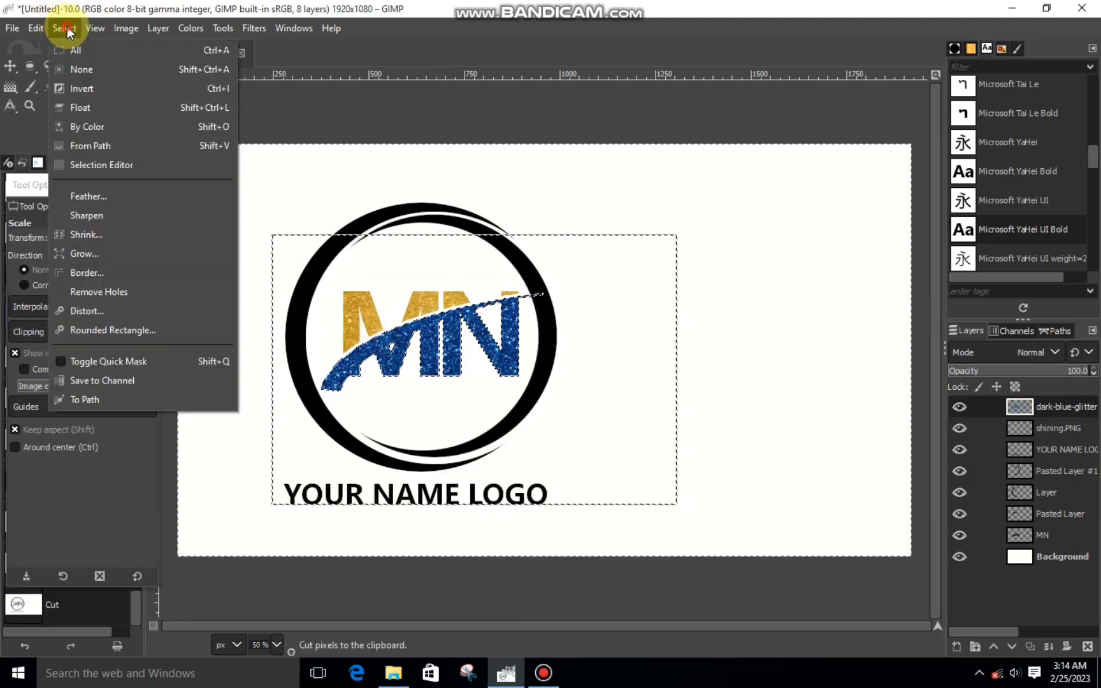
click(81, 69)
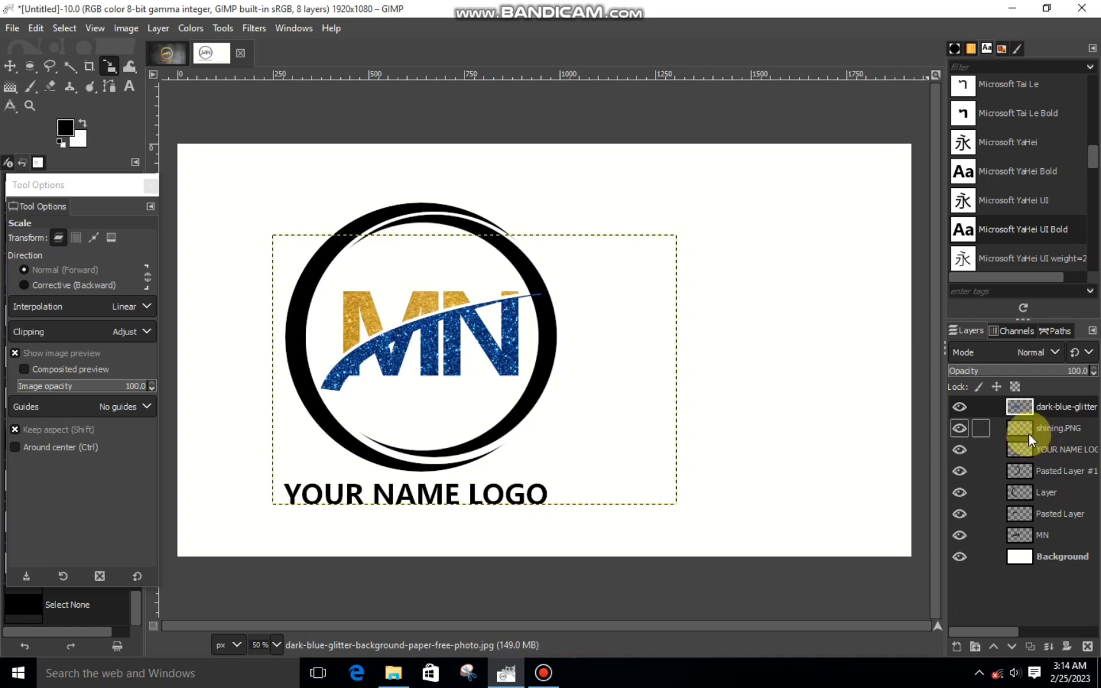
click(1028, 434)
Step: Activate the ring layer and trace a freehand selection along the ring
click(970, 494)
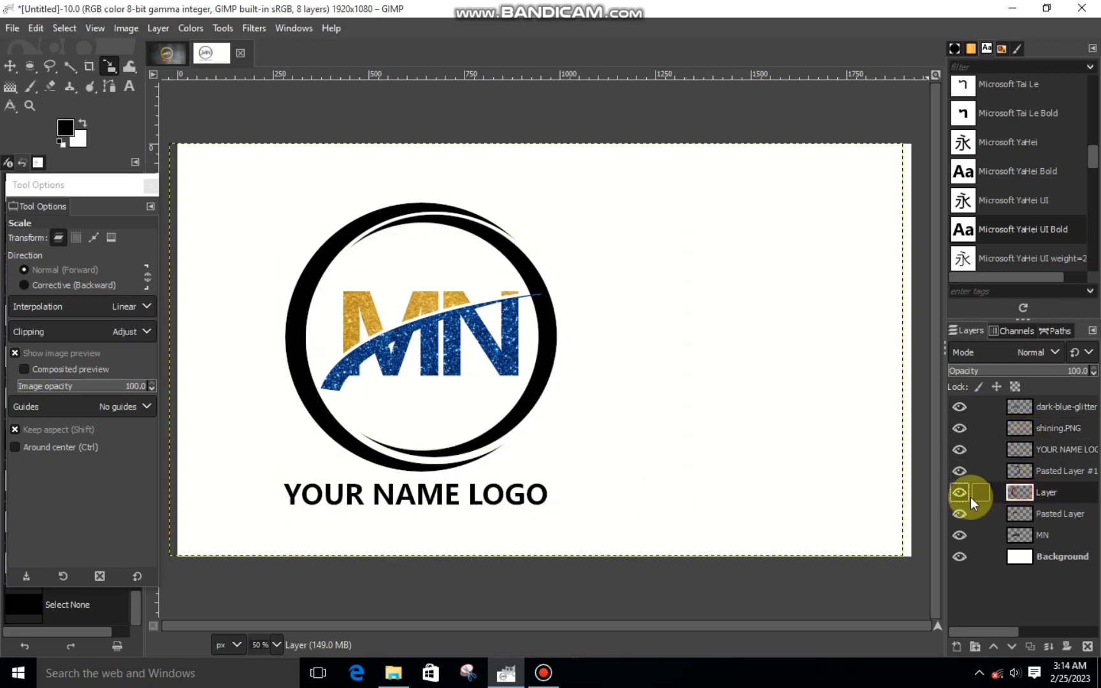
click(957, 494)
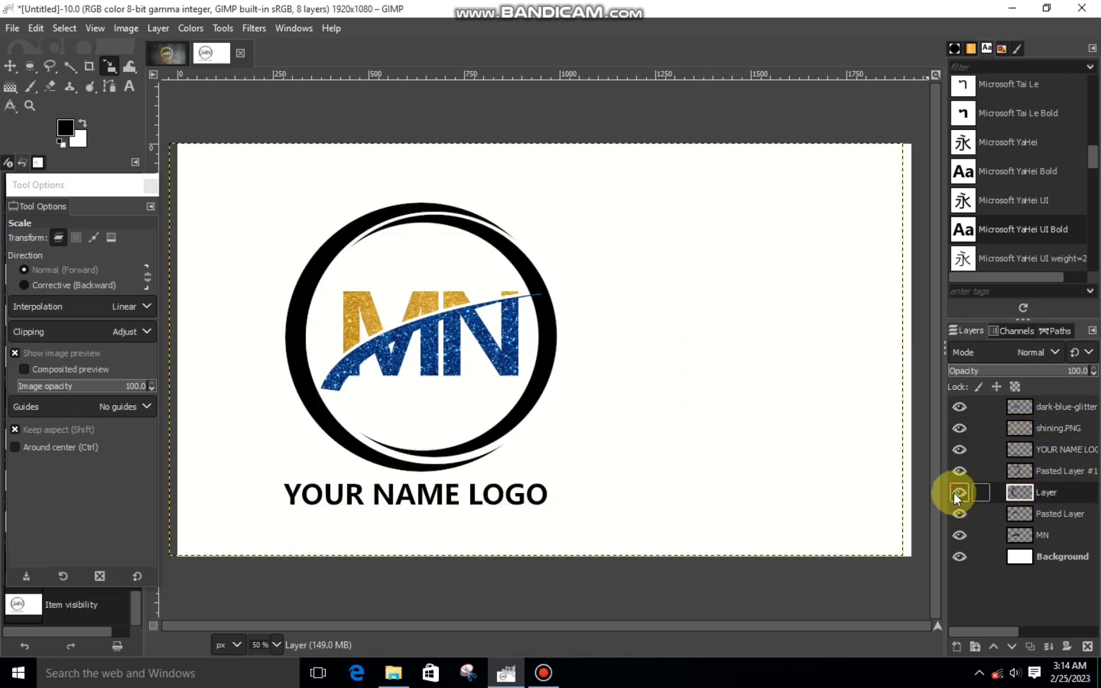
click(51, 66)
drag(307, 307, 382, 431)
Step: Drag the silver istockphoto texture from Pictures' LOGO BACKGROUND folder into GIMP
click(403, 674)
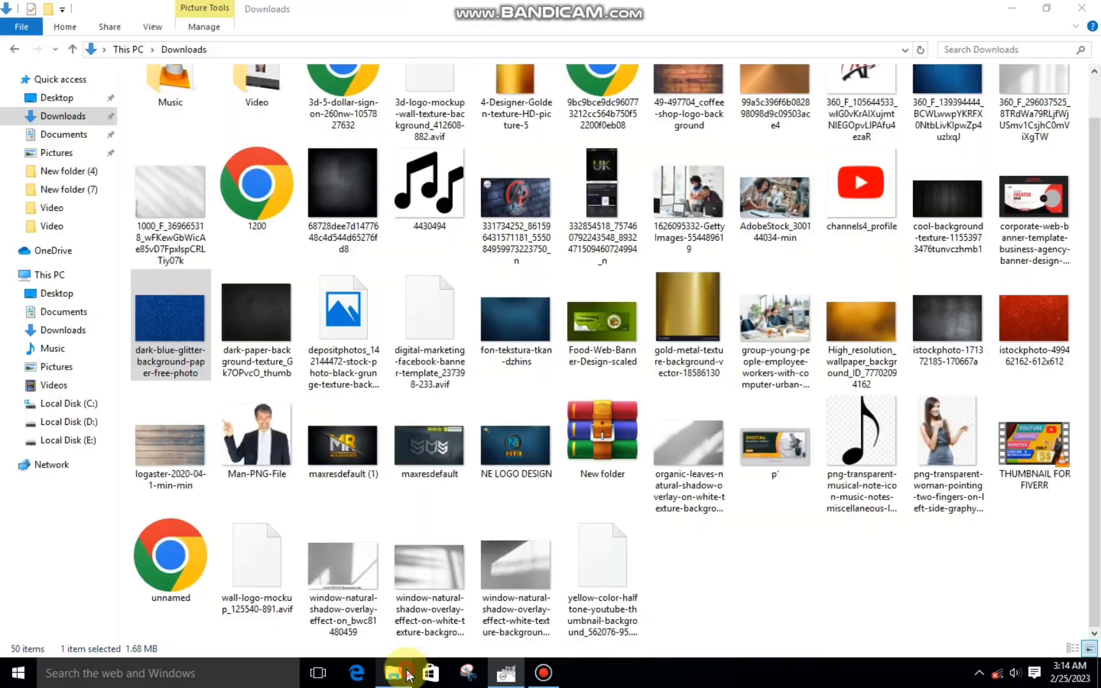
drag(1096, 273, 1098, 230)
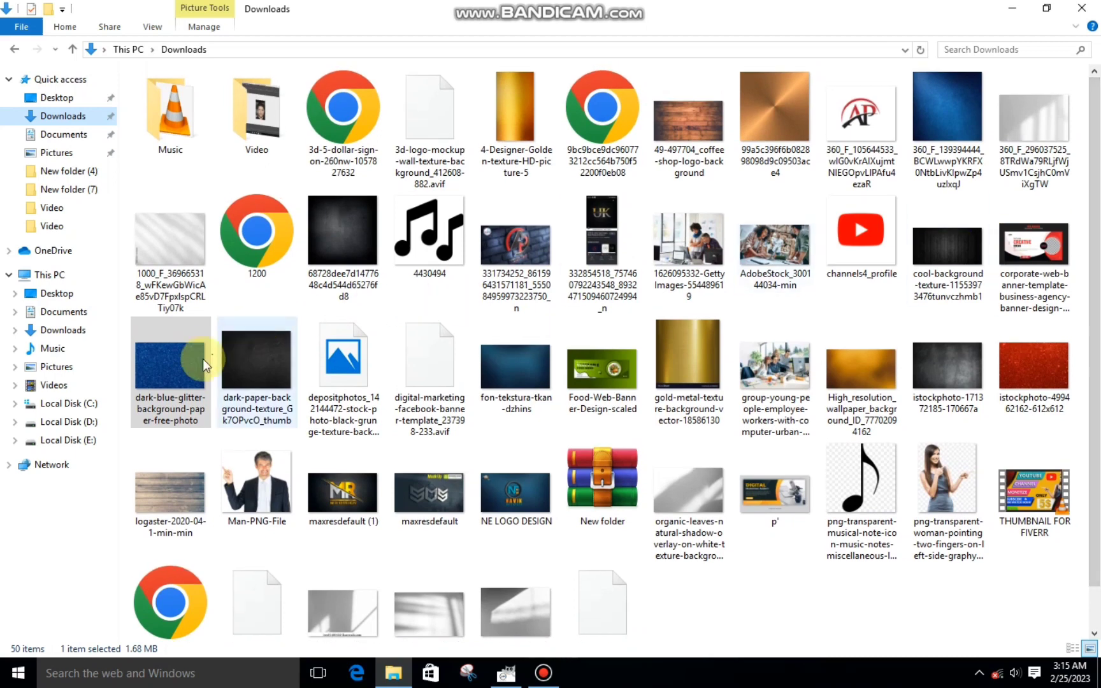
click(71, 367)
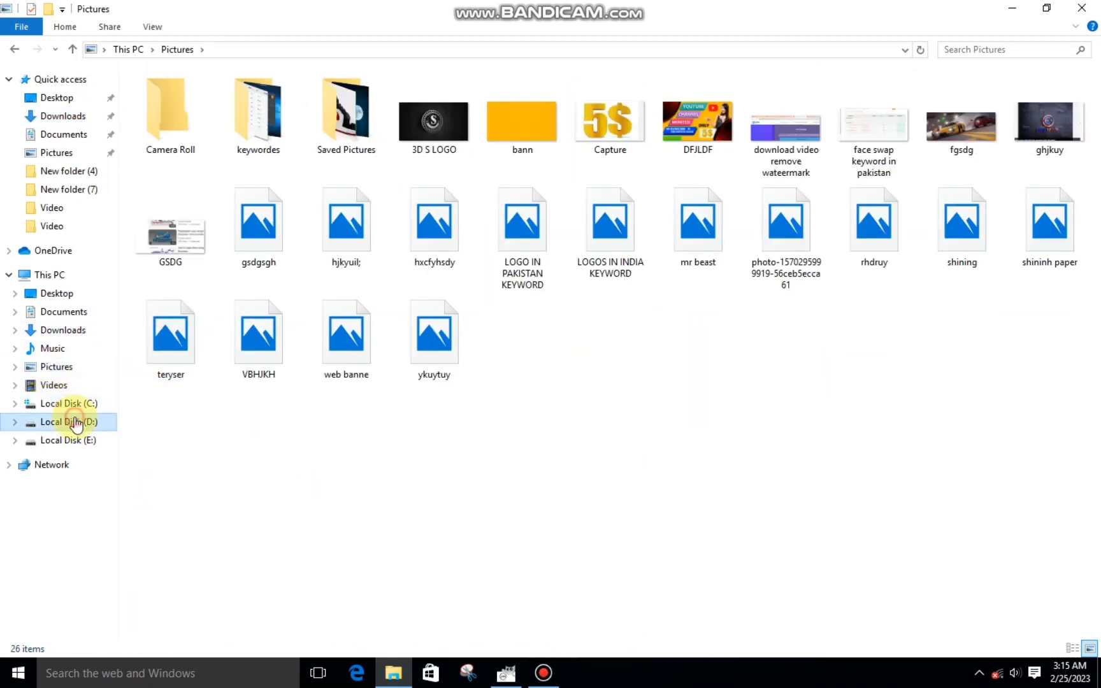
double_click(351, 134)
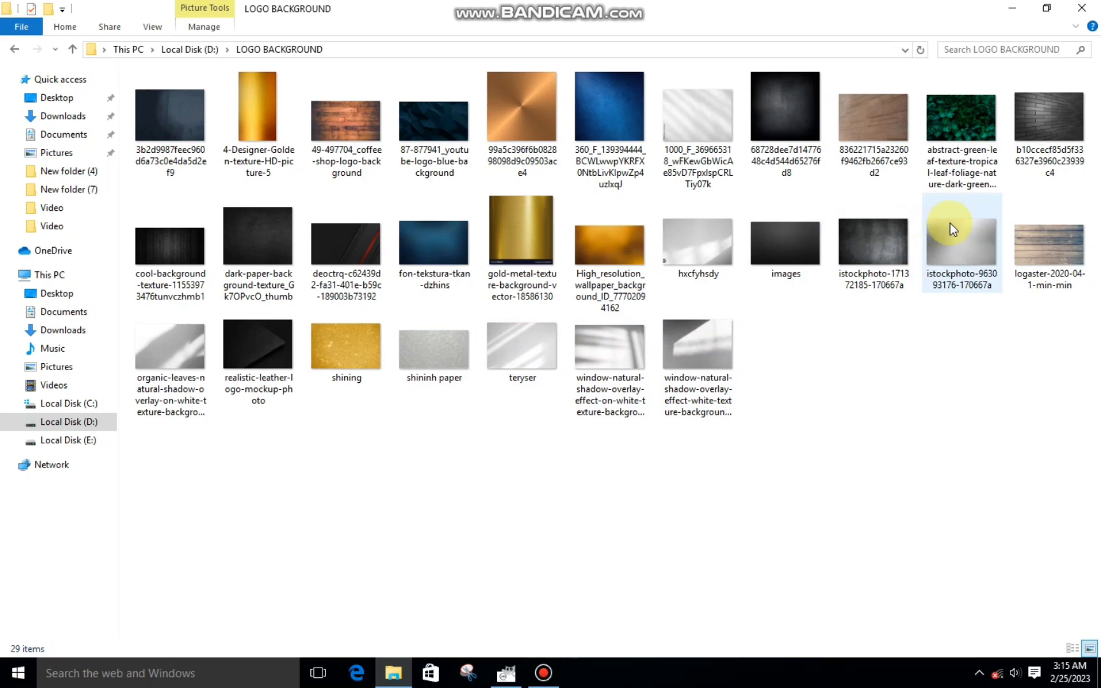
mouse_move(949, 223)
mouse_down()
mouse_move(502, 379)
mouse_move(501, 344)
mouse_up()
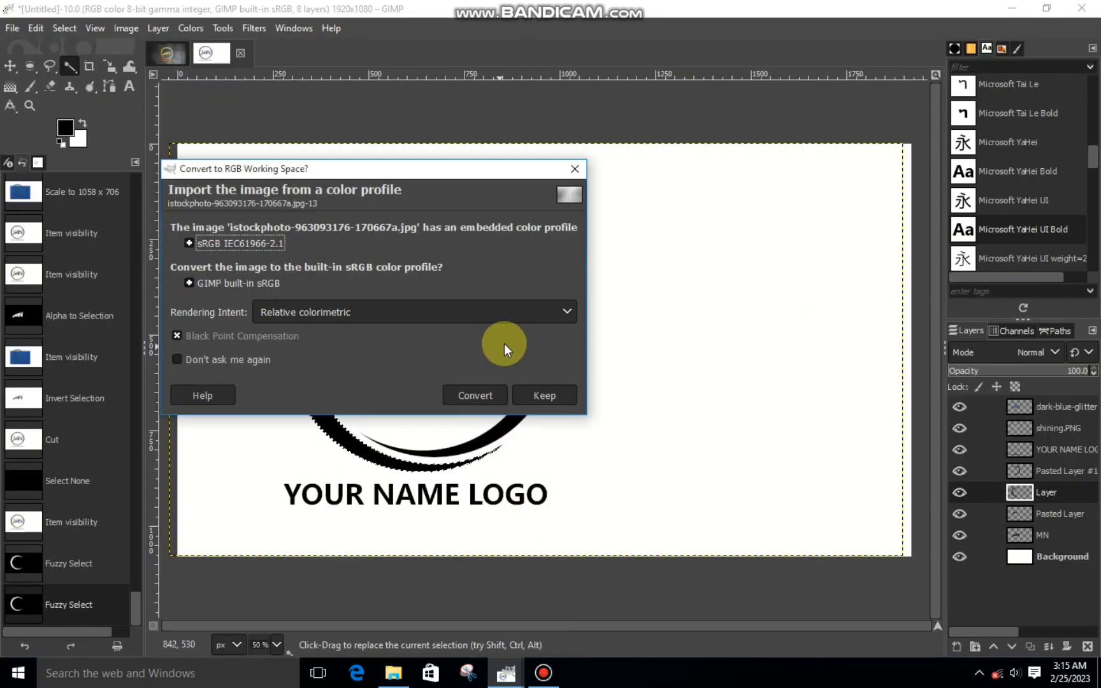
Step: Convert the silver texture to the working profile, move it to the top and enlarge it over the ring
click(495, 395)
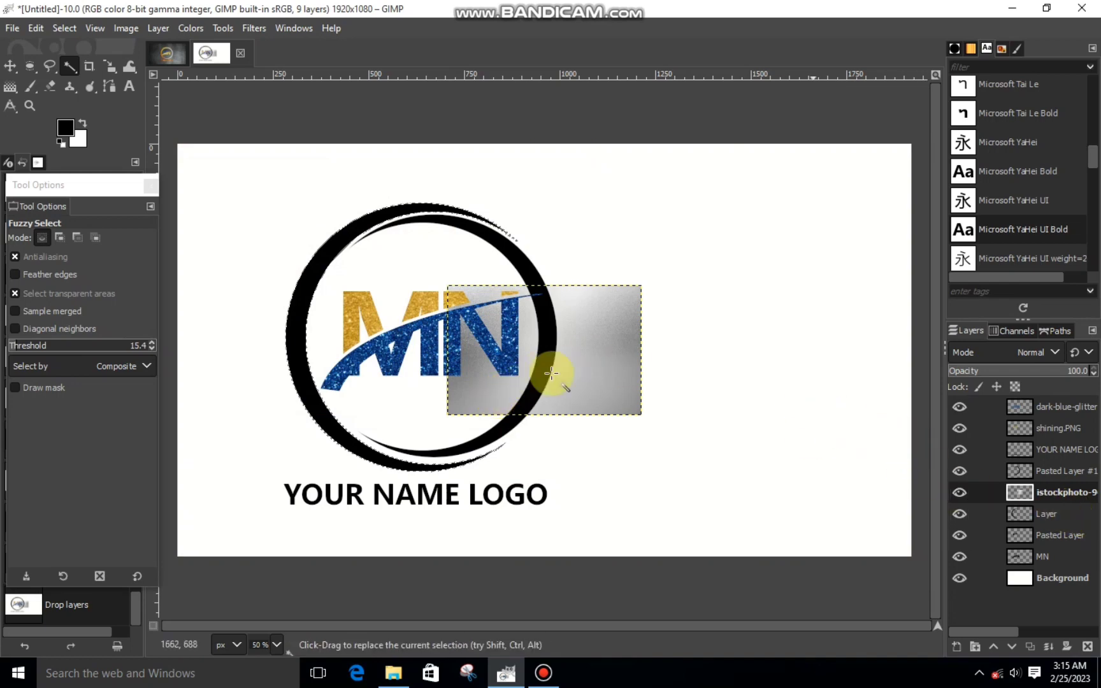
click(65, 28)
click(81, 69)
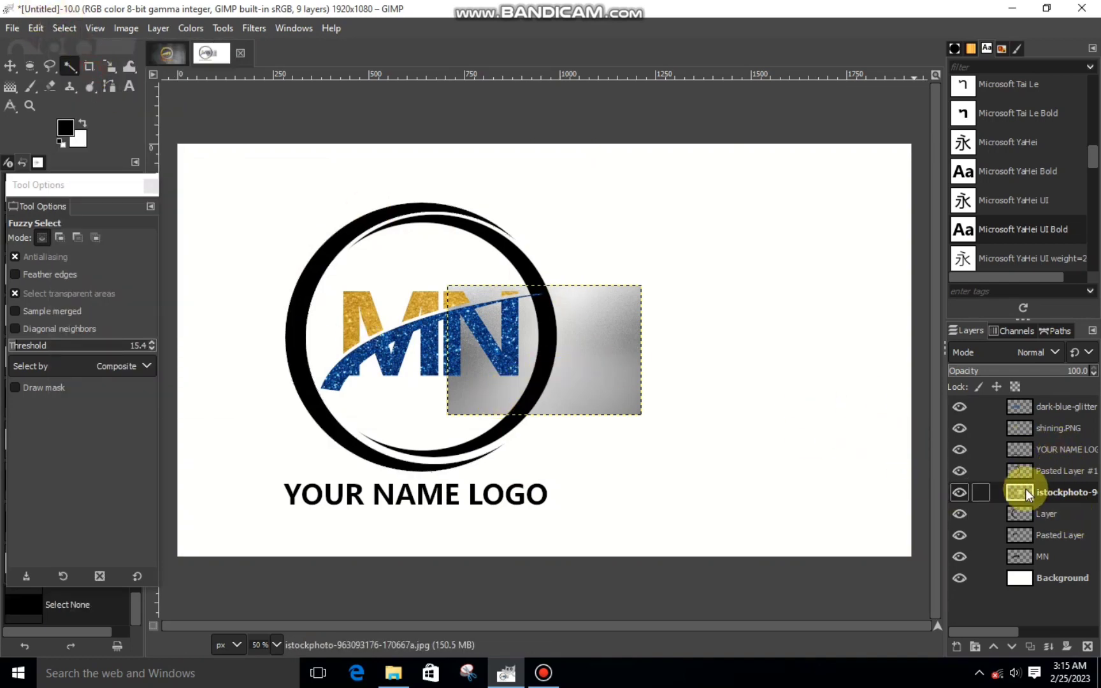
drag(1020, 492, 1020, 401)
click(109, 66)
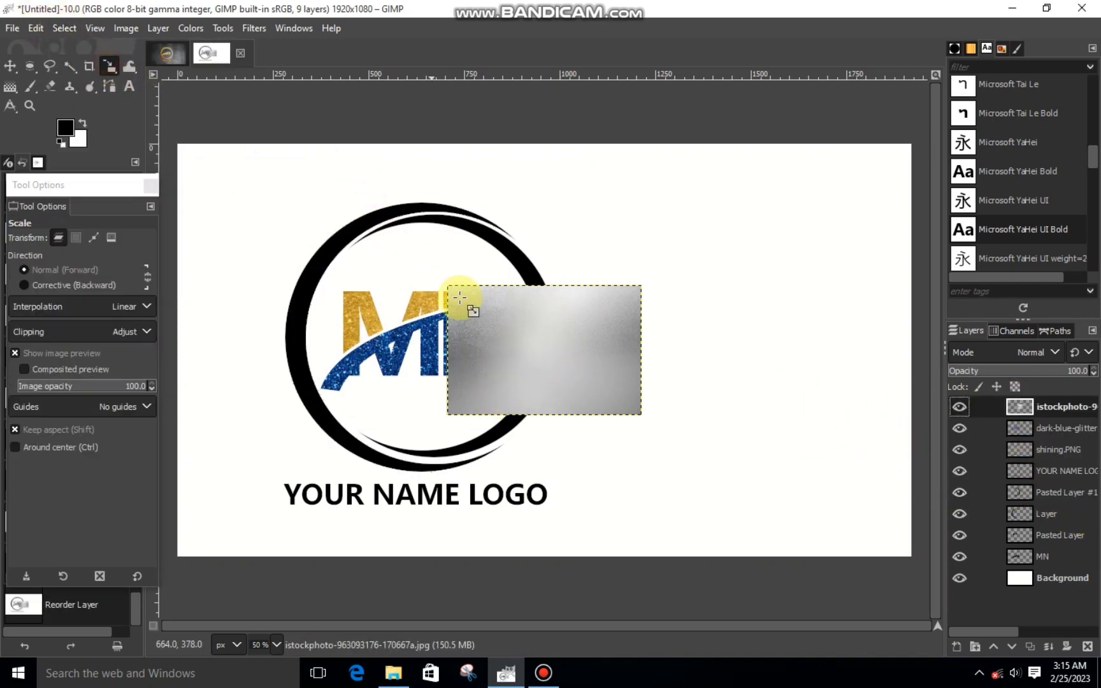
drag(459, 299, 322, 203)
drag(636, 404, 713, 461)
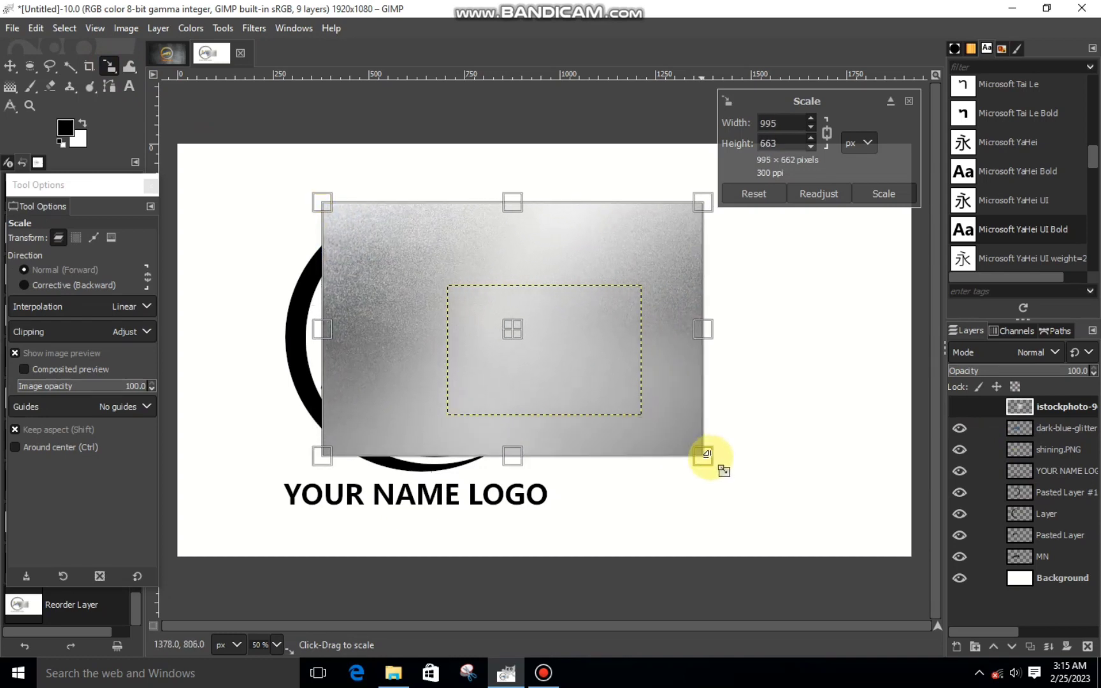
click(879, 193)
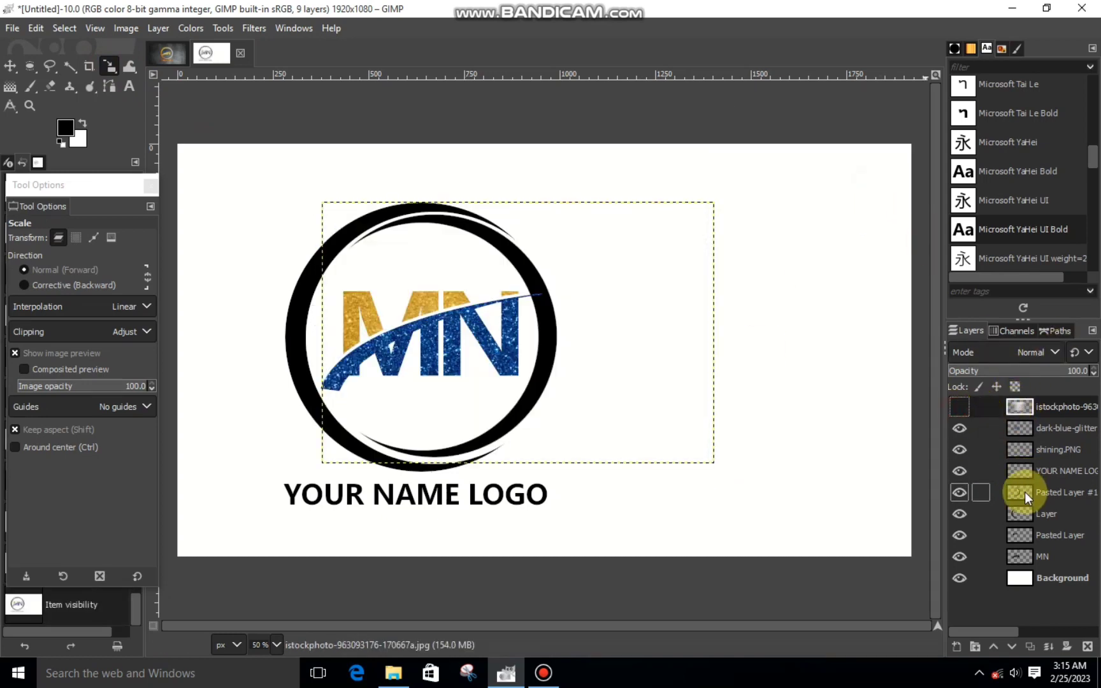
Step: Cut away the silver texture outside Pasted Layer #1's arc using Alpha to Selection and an inverted selection
click(1025, 492)
right_click(1001, 494)
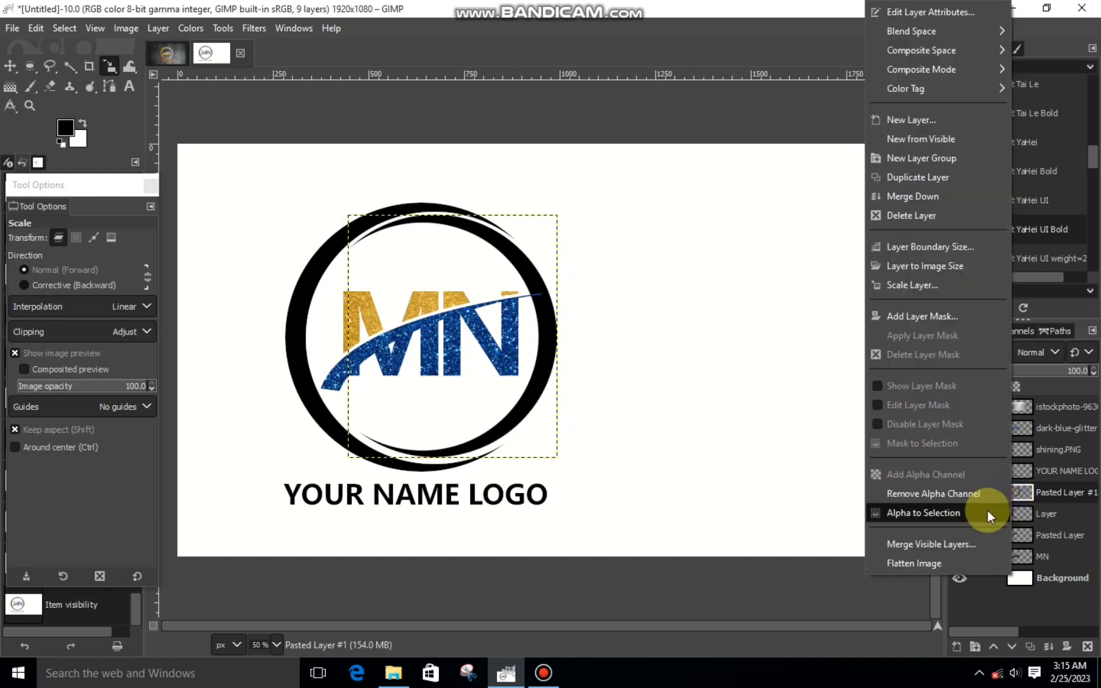
click(987, 511)
click(969, 410)
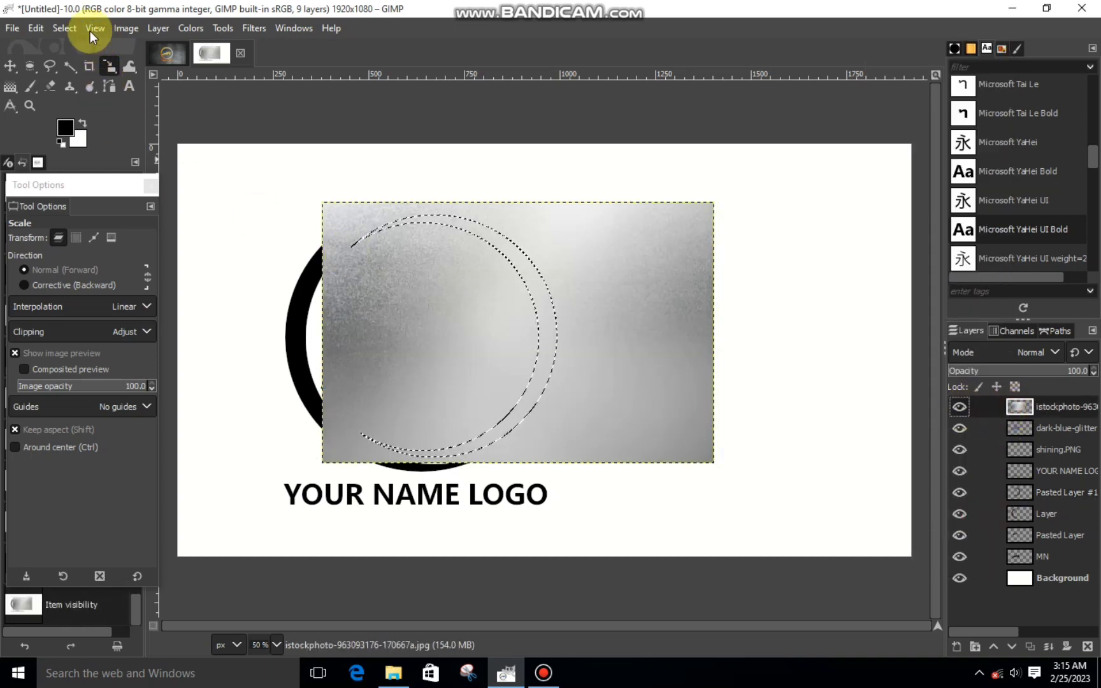
click(65, 28)
click(86, 73)
right_click(270, 235)
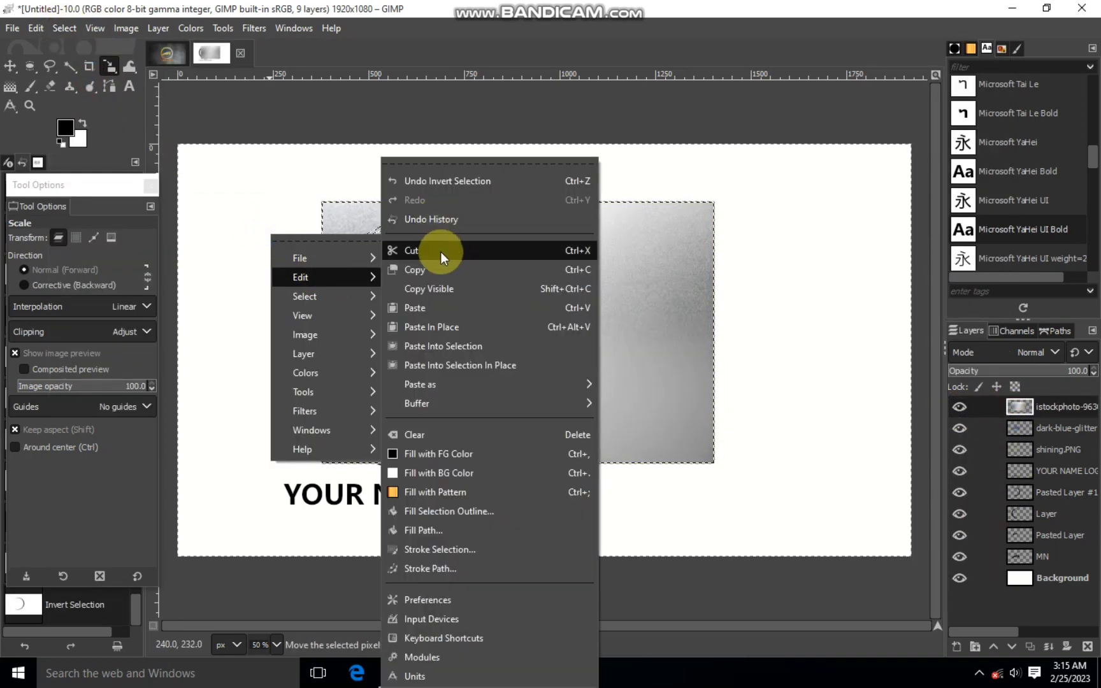
click(439, 250)
click(64, 28)
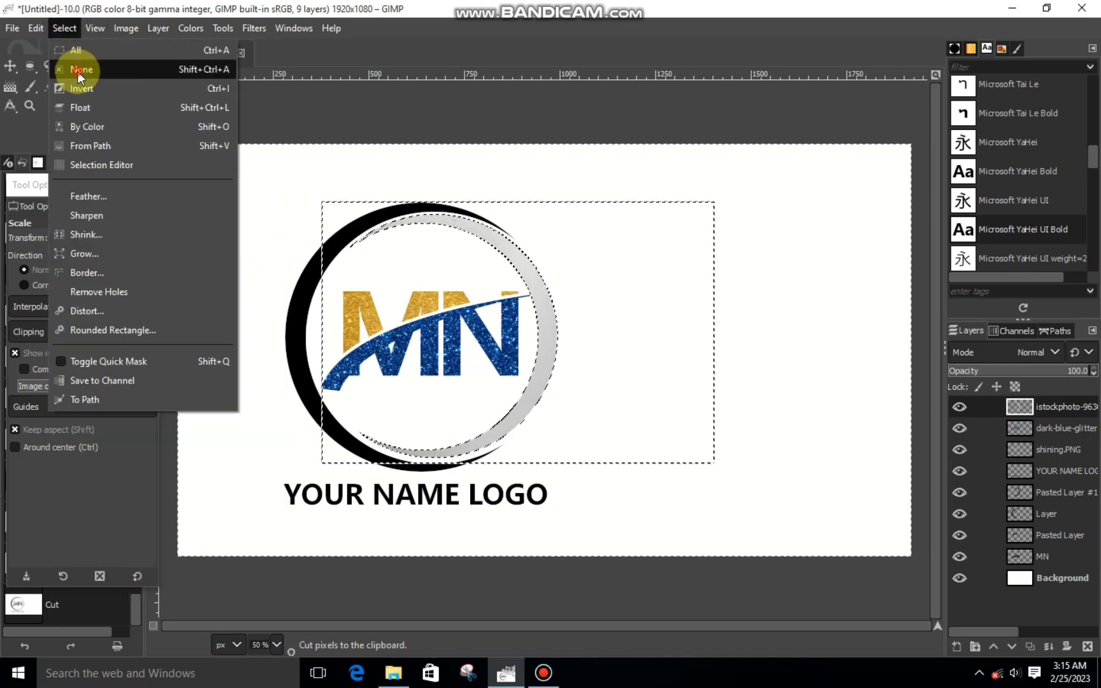
click(89, 69)
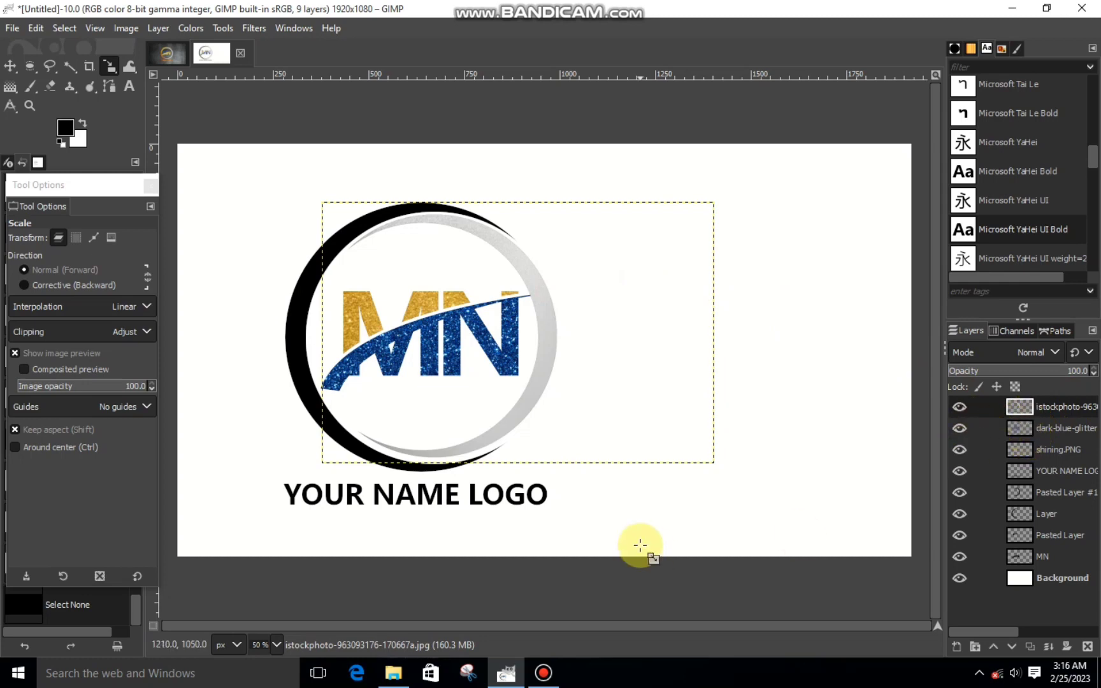
click(396, 674)
Step: Add the gold wallpaper as a layer scaled over the ring and select the outer arc's shape
mouse_move(614, 227)
mouse_down()
mouse_move(507, 686)
mouse_move(449, 313)
mouse_move(489, 318)
mouse_up()
click(377, 256)
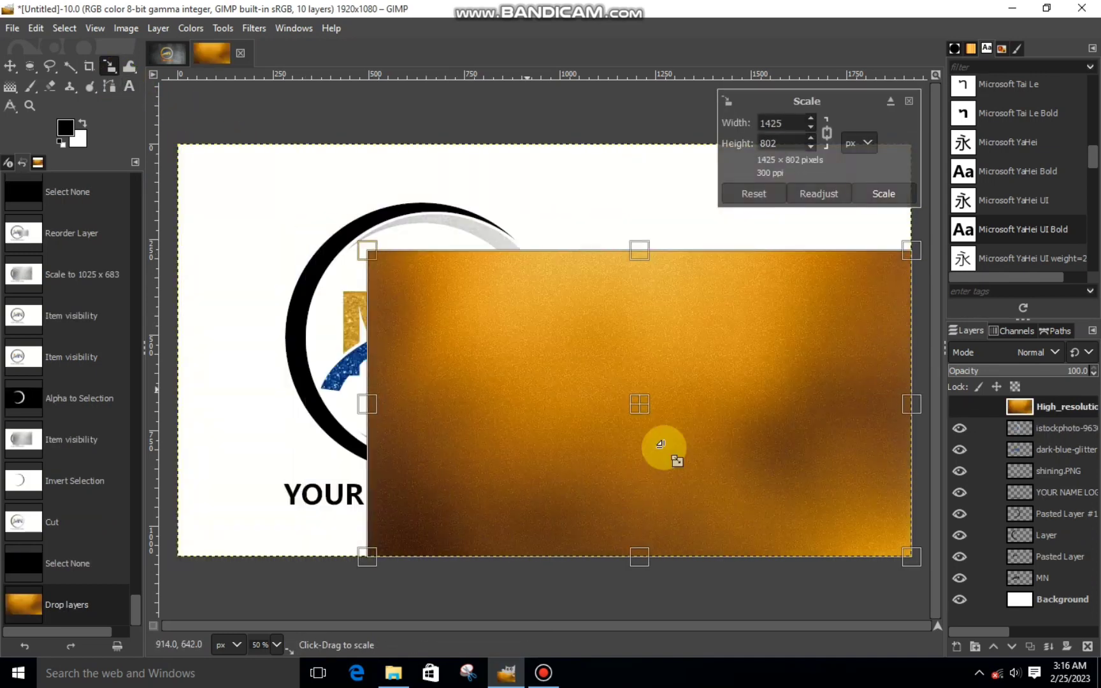
mouse_move(659, 448)
mouse_down()
mouse_move(612, 437)
mouse_move(431, 338)
mouse_up()
drag(504, 401, 536, 423)
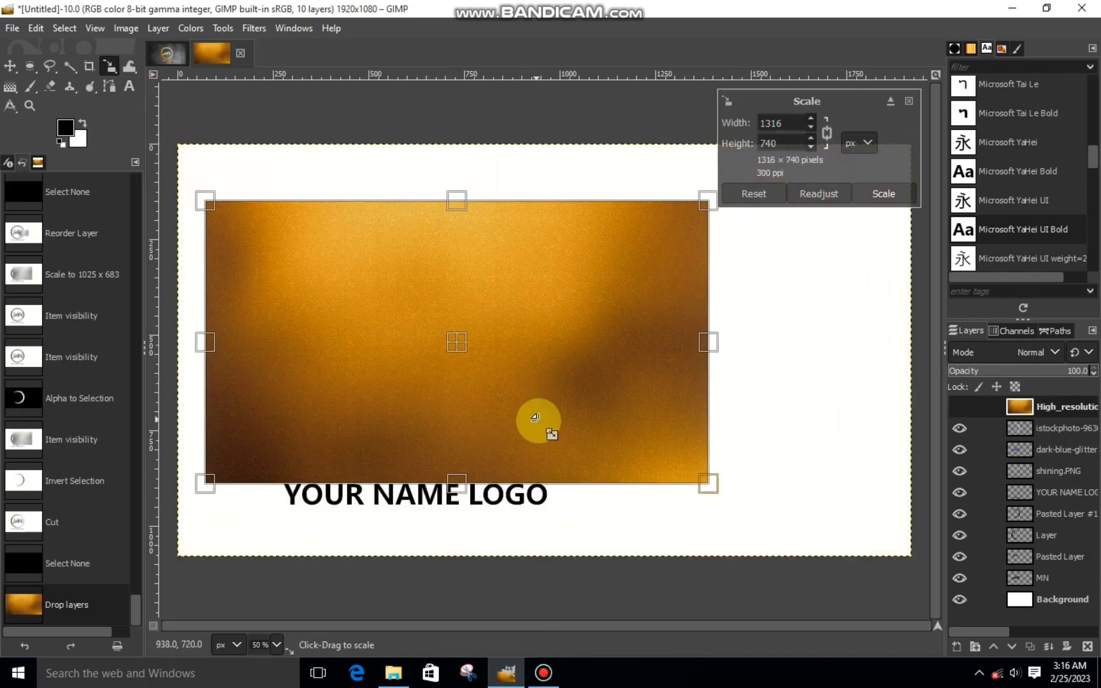
click(883, 194)
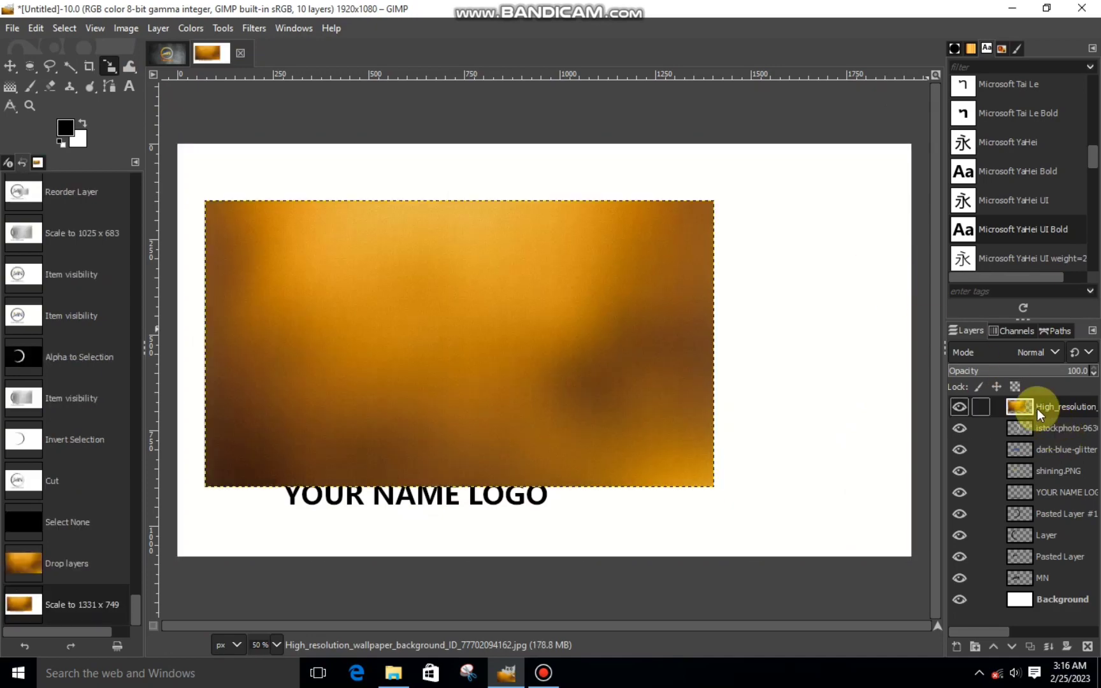
click(959, 407)
click(960, 535)
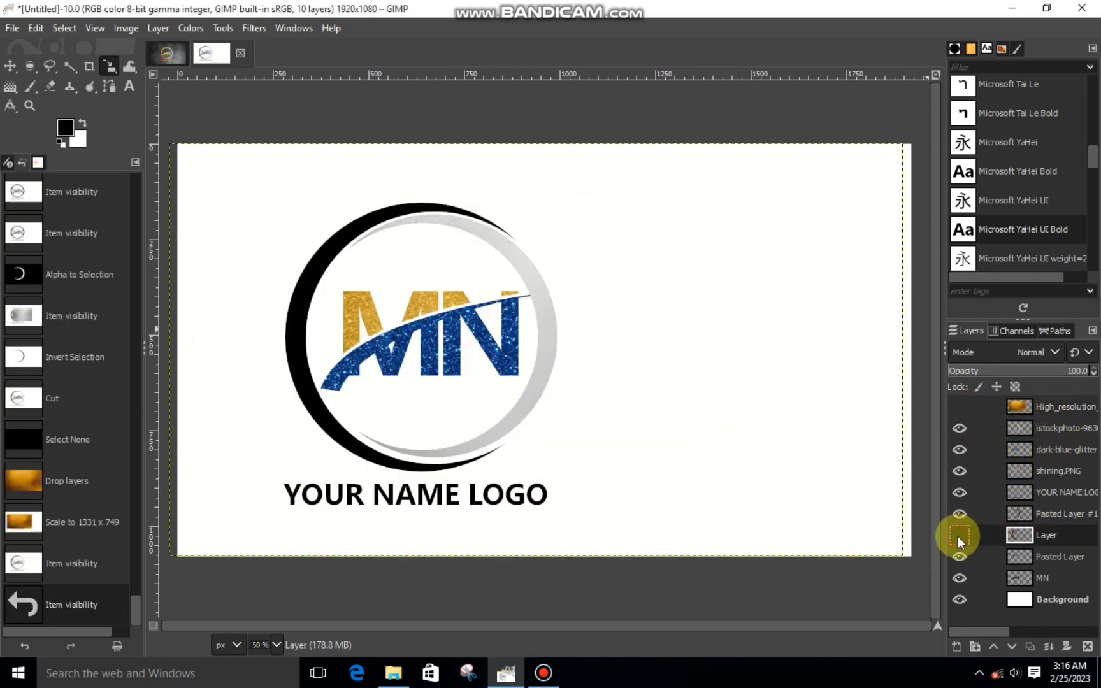
right_click(1021, 535)
click(949, 514)
Step: Cut the gold texture outside the outer arc and clear the selection
click(959, 407)
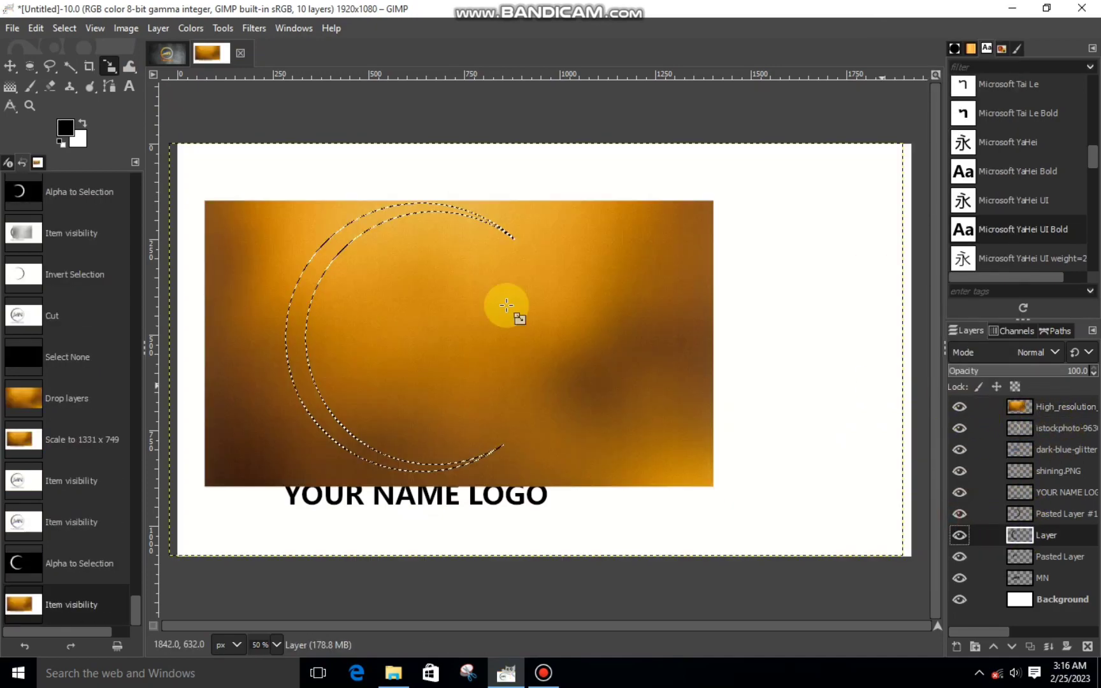
click(1013, 408)
click(64, 28)
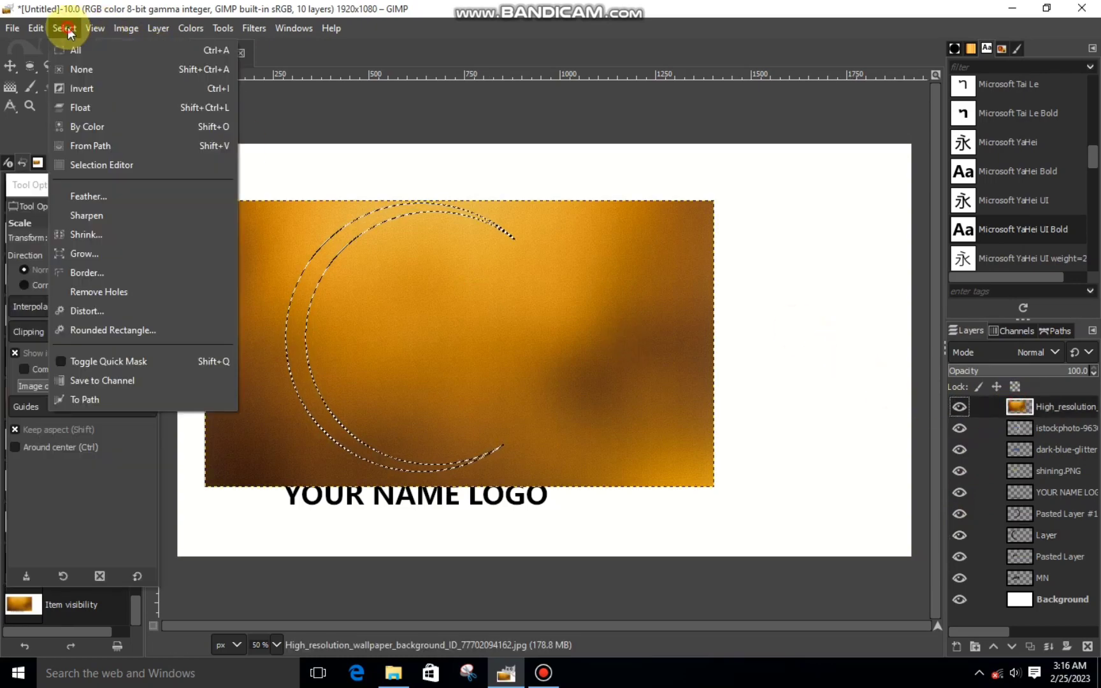
click(83, 89)
right_click(373, 326)
click(508, 251)
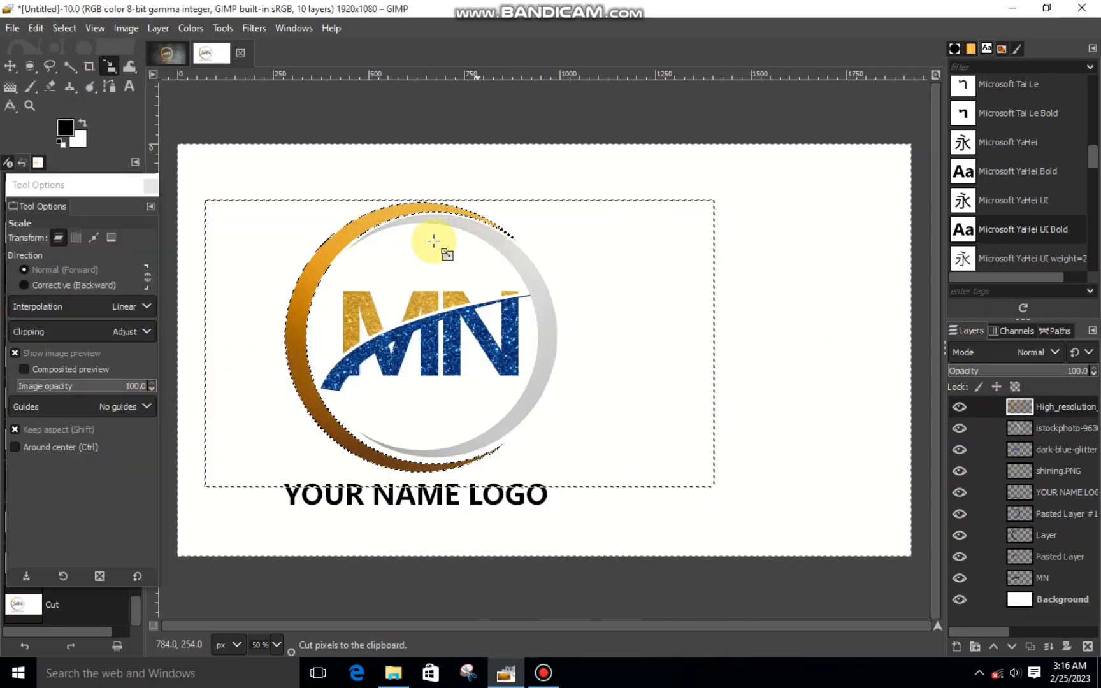
click(64, 28)
click(83, 70)
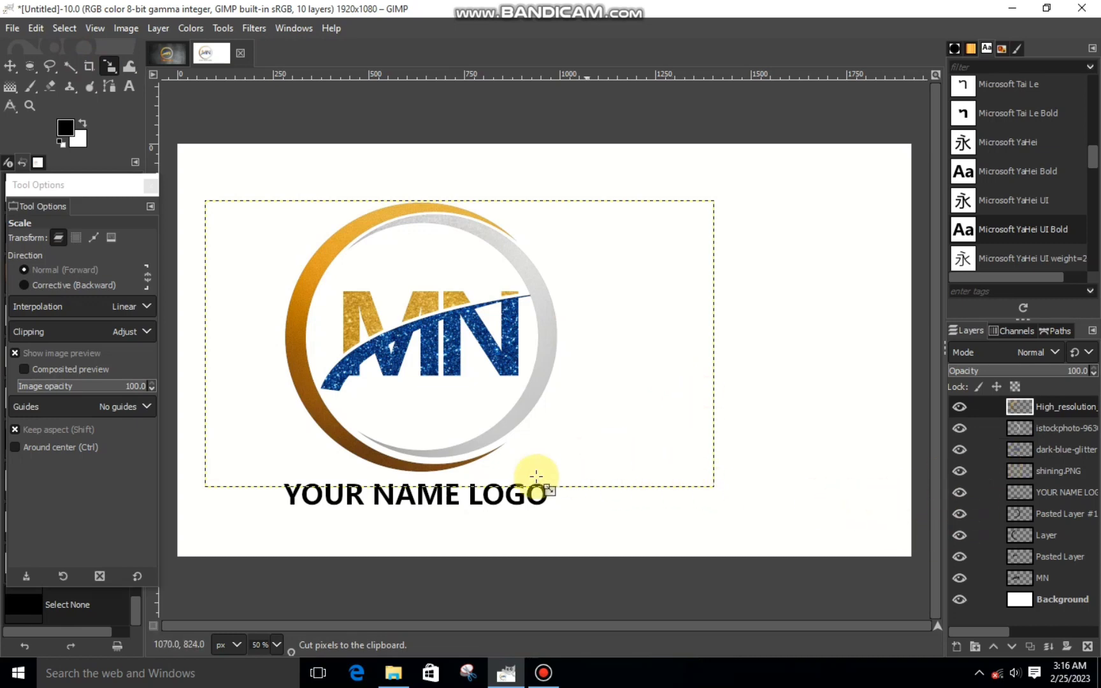
click(395, 672)
mouse_move(609, 268)
mouse_down()
mouse_move(560, 346)
mouse_move(430, 445)
mouse_move(422, 407)
mouse_up()
Step: Scale the new gold texture over the name text and select the YOUR NAME LOGO letter shapes
drag(491, 364, 721, 448)
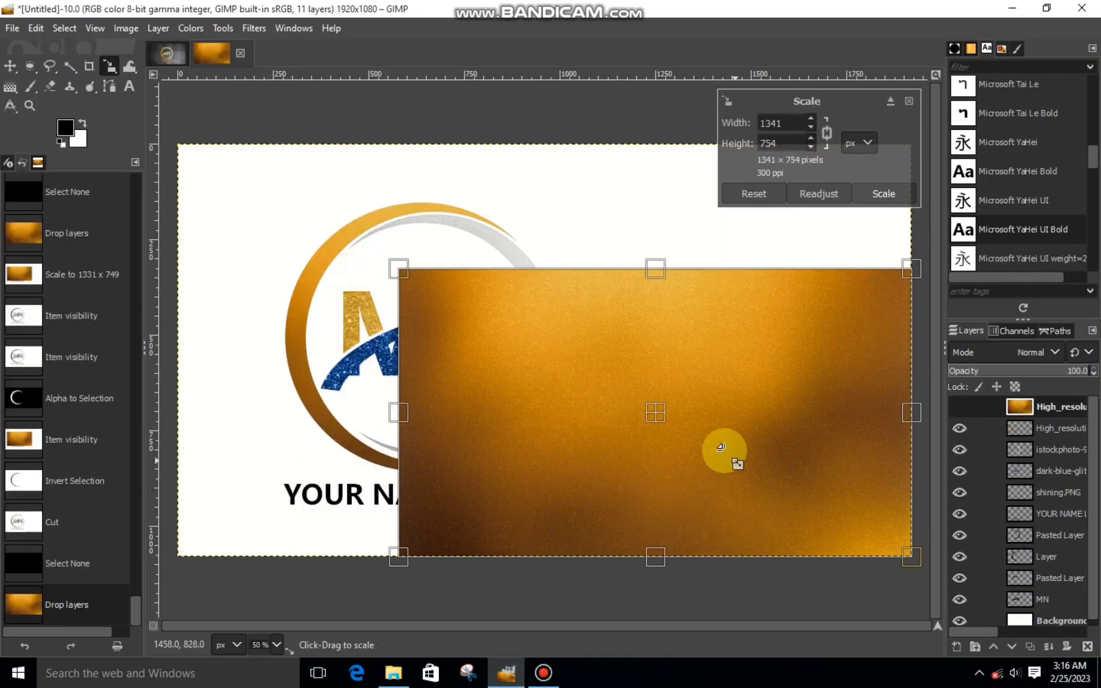
drag(656, 413, 492, 399)
click(887, 196)
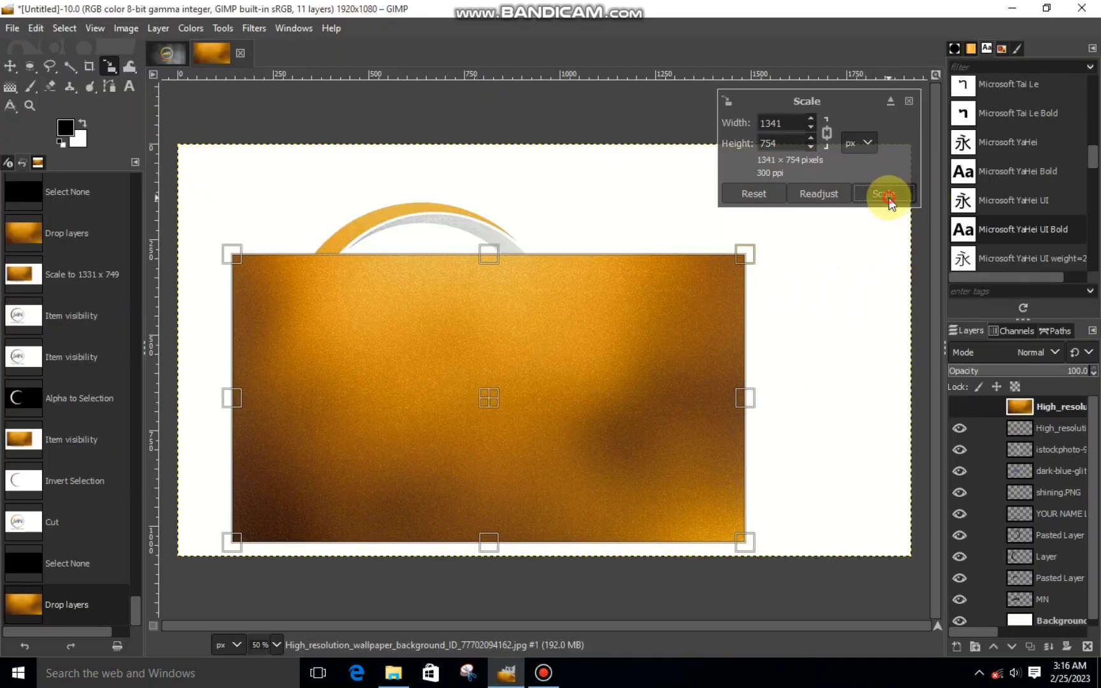
click(959, 406)
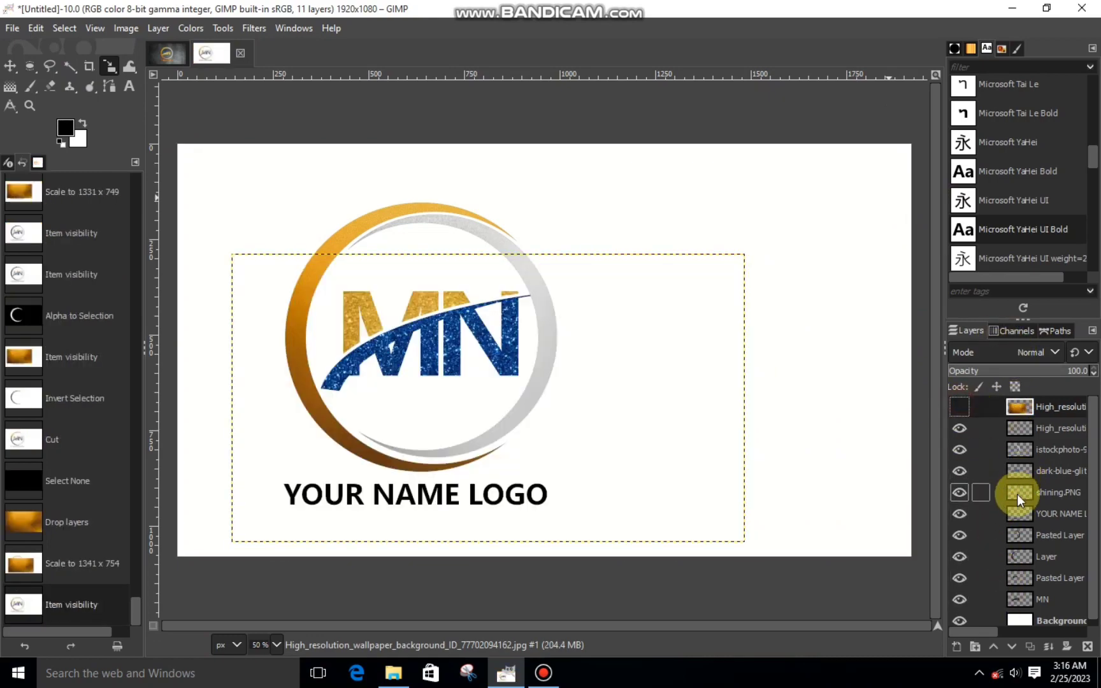
click(1013, 513)
click(959, 513)
right_click(1010, 512)
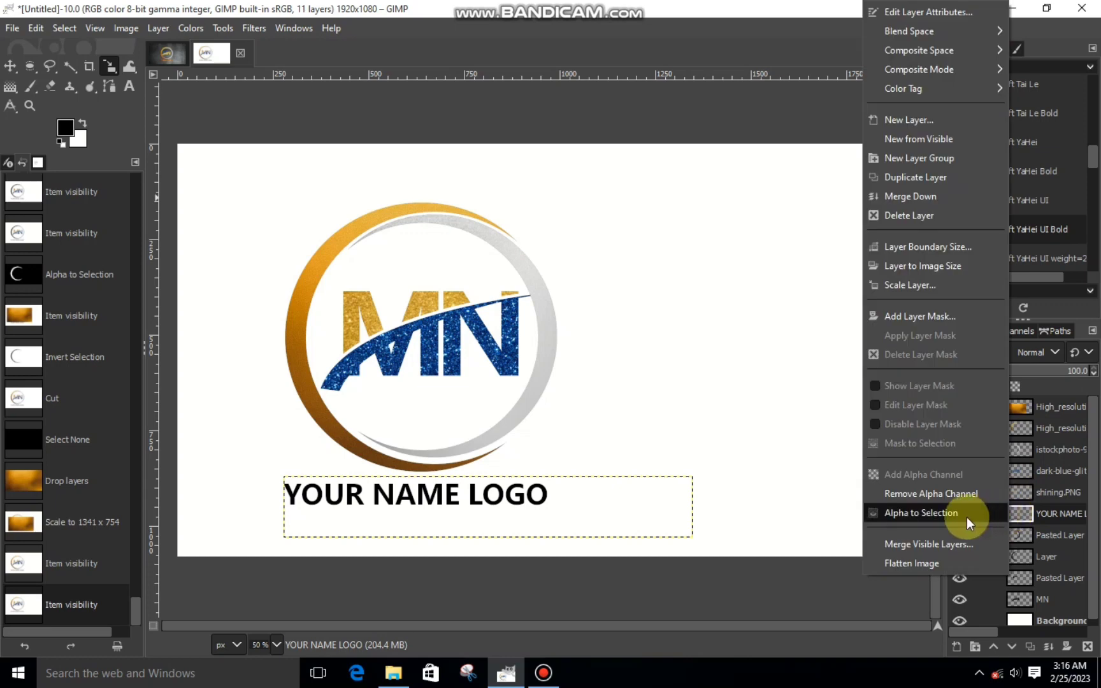
click(966, 515)
Step: Cut the gold texture outside the letters, clear the selection and merge the logo layers down
click(959, 407)
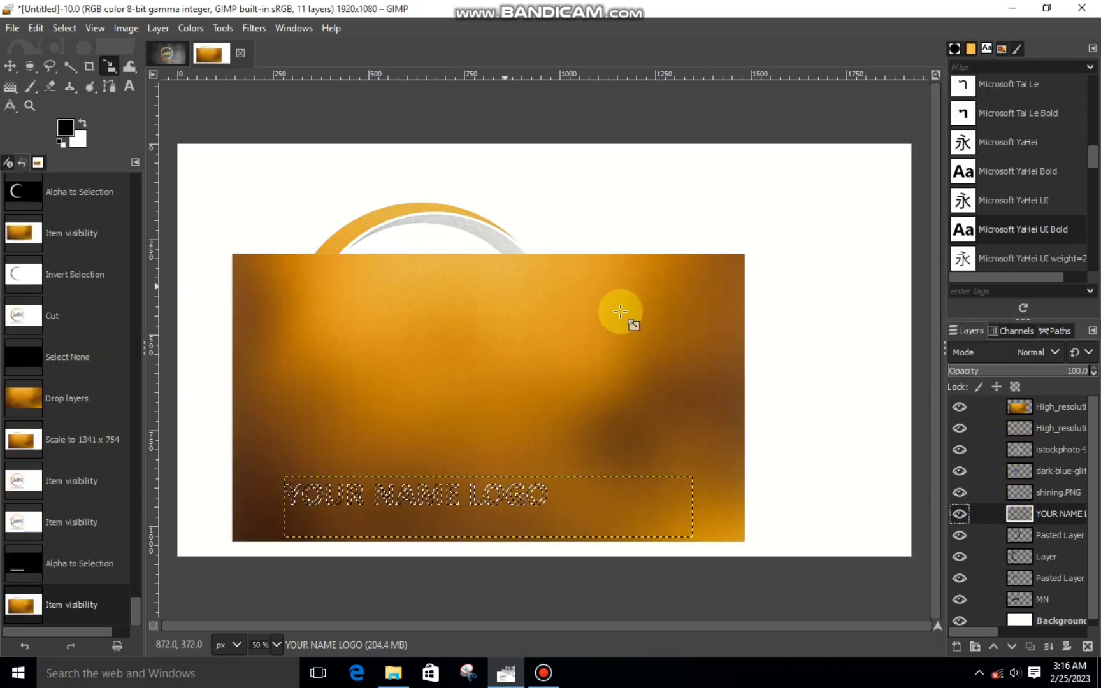
click(1014, 407)
click(64, 28)
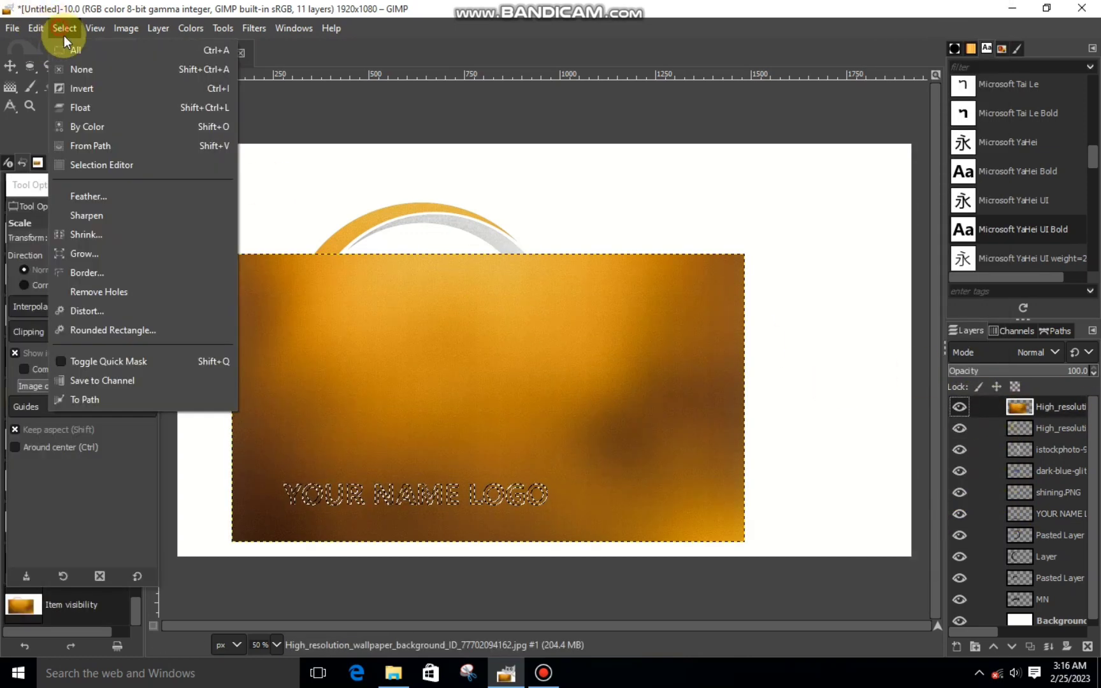
click(89, 88)
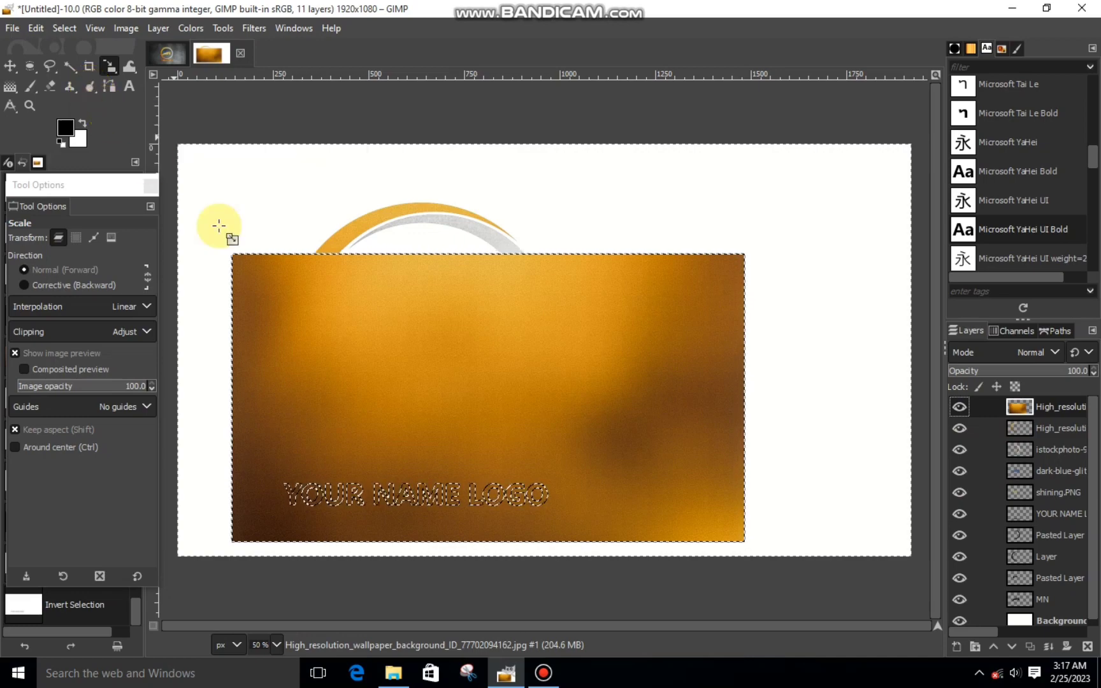
right_click(314, 308)
click(434, 248)
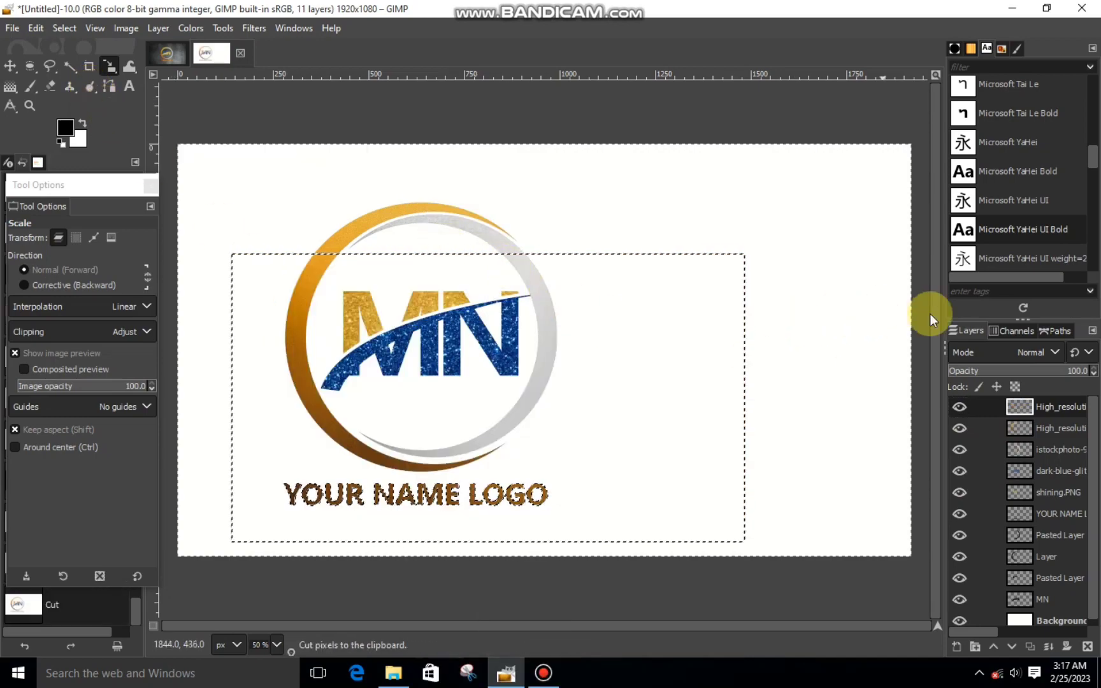
click(93, 28)
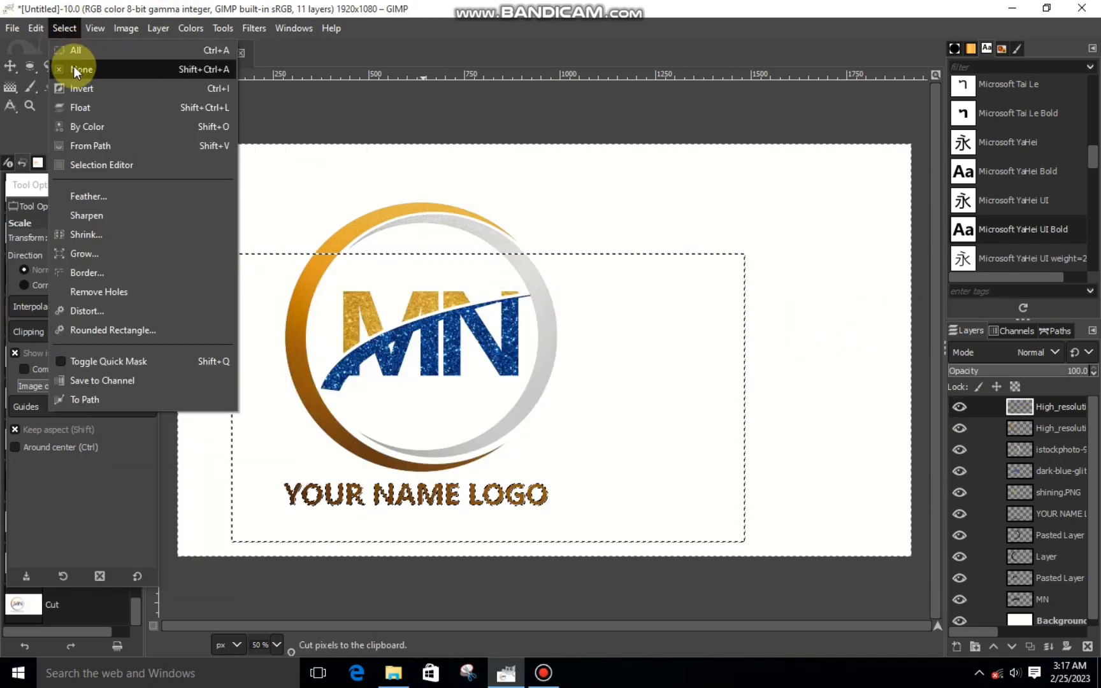
click(74, 68)
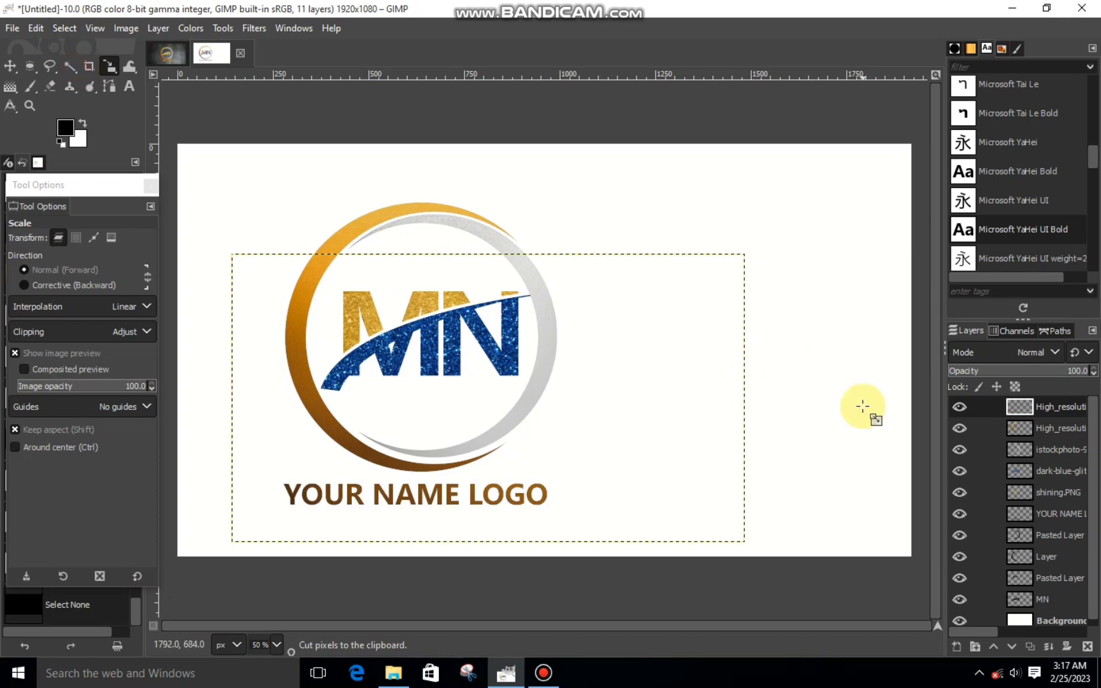
click(1047, 647)
Step: Merge the logo into the MN layer and add a Drop Shadow with opacity about 1.04, X -16.8, Y 2.8
click(1047, 647)
click(1048, 647)
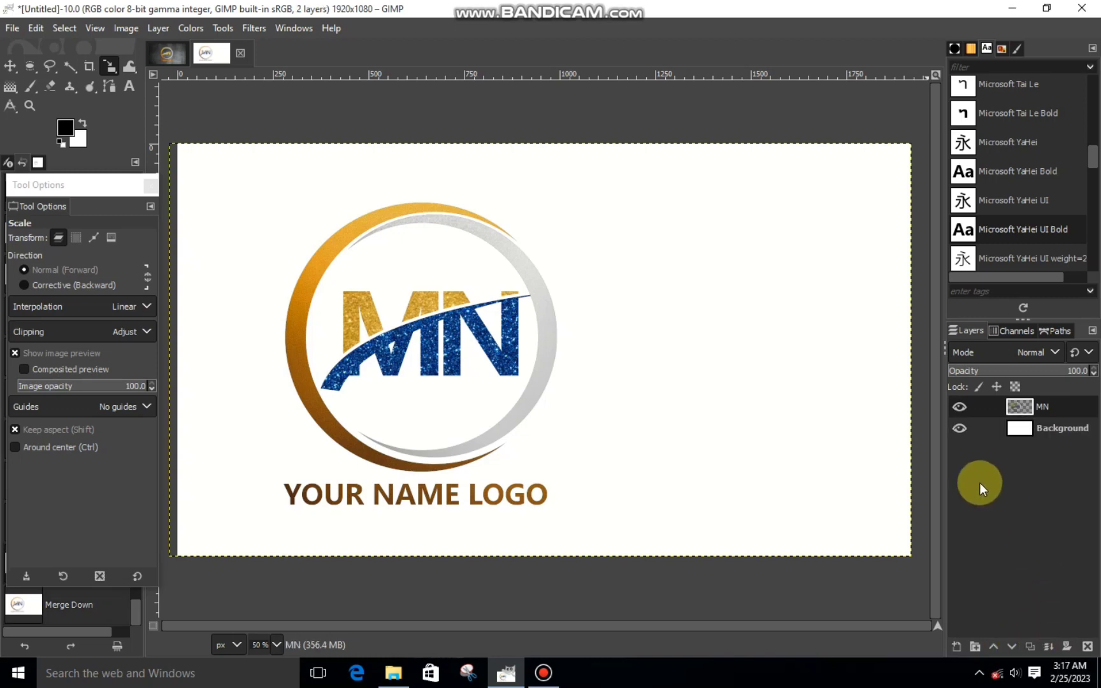
click(958, 408)
click(958, 408)
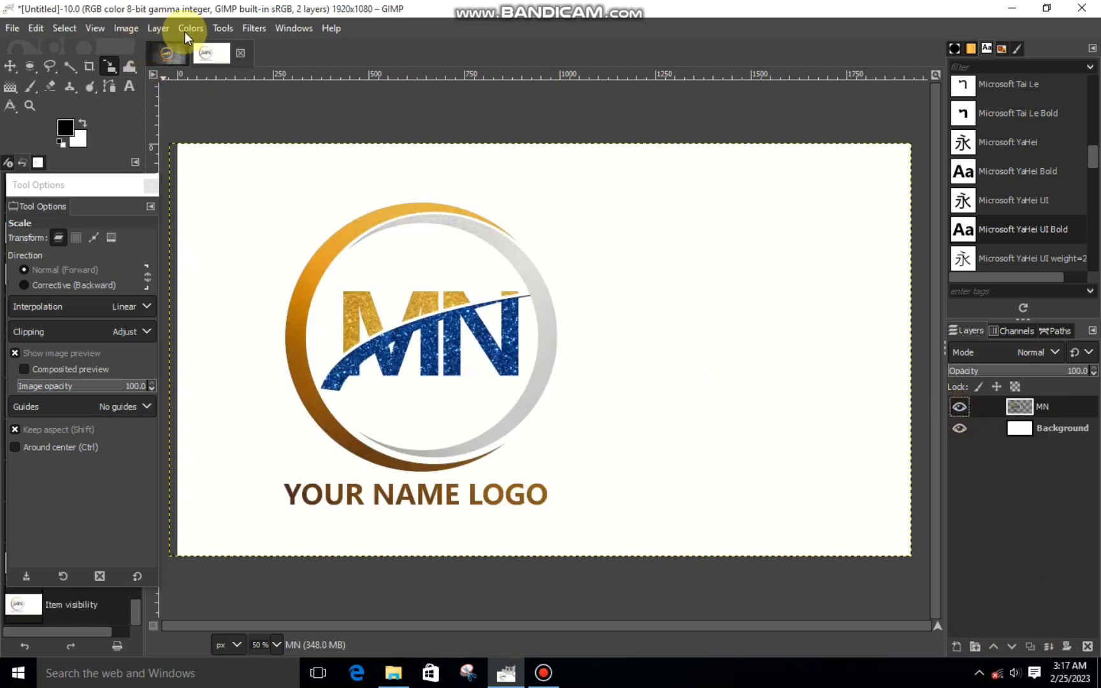
click(255, 29)
click(504, 323)
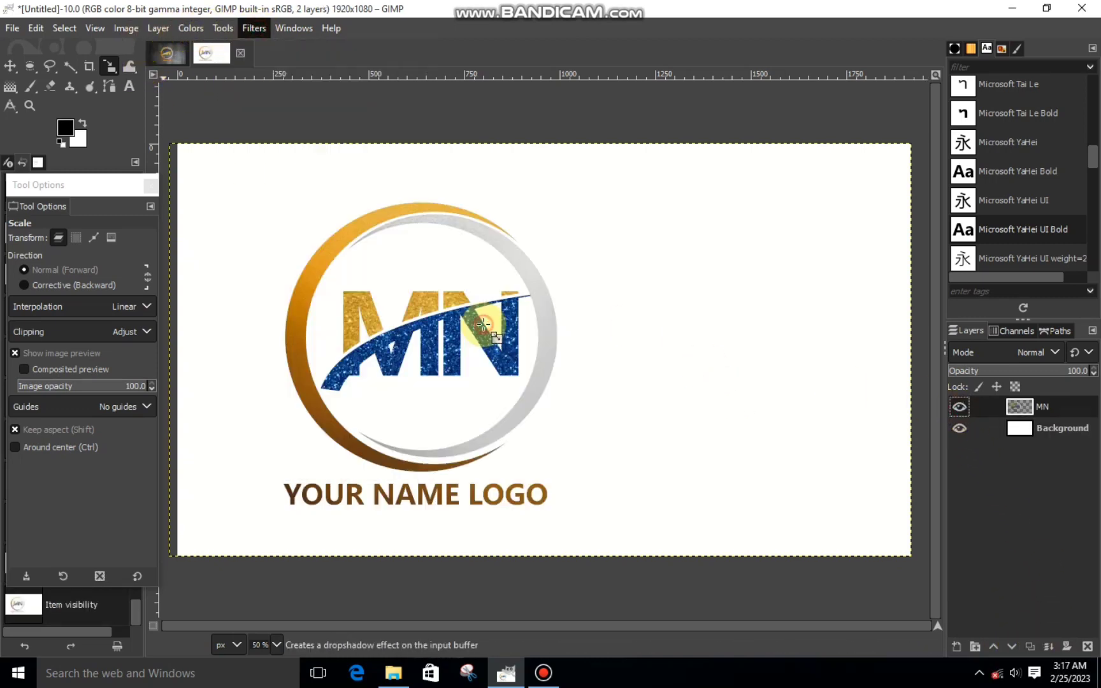
drag(831, 386, 901, 363)
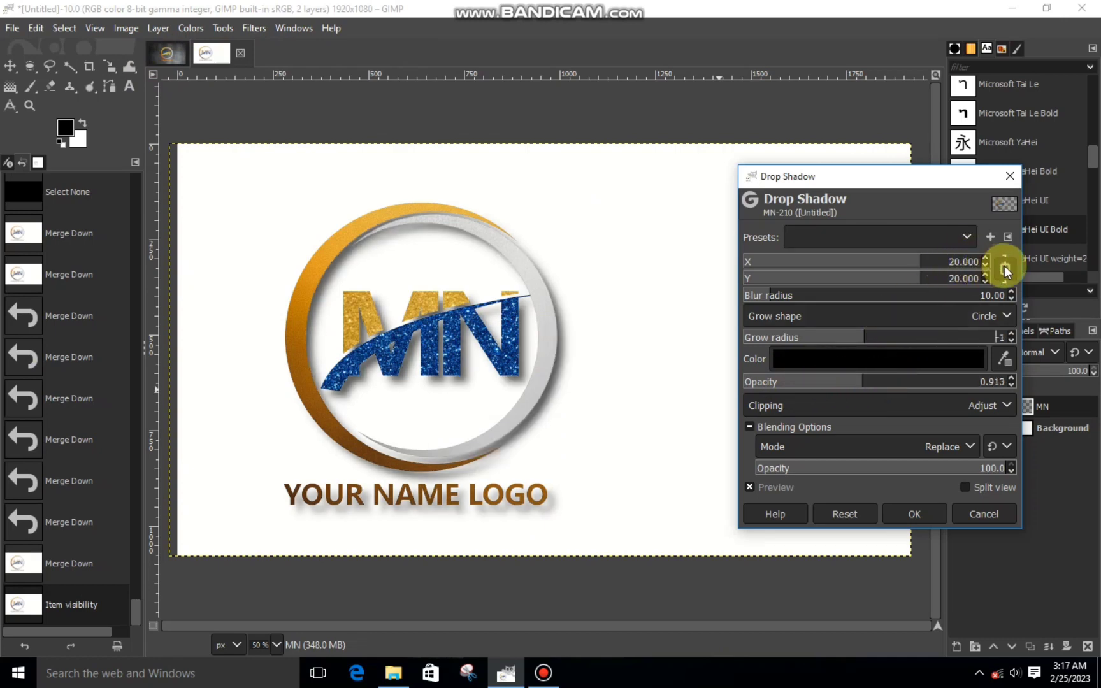
mouse_move(894, 267)
mouse_down()
mouse_move(823, 278)
mouse_move(823, 292)
mouse_move(857, 280)
mouse_up()
mouse_move(826, 257)
mouse_down()
mouse_move(826, 270)
mouse_move(870, 279)
mouse_up()
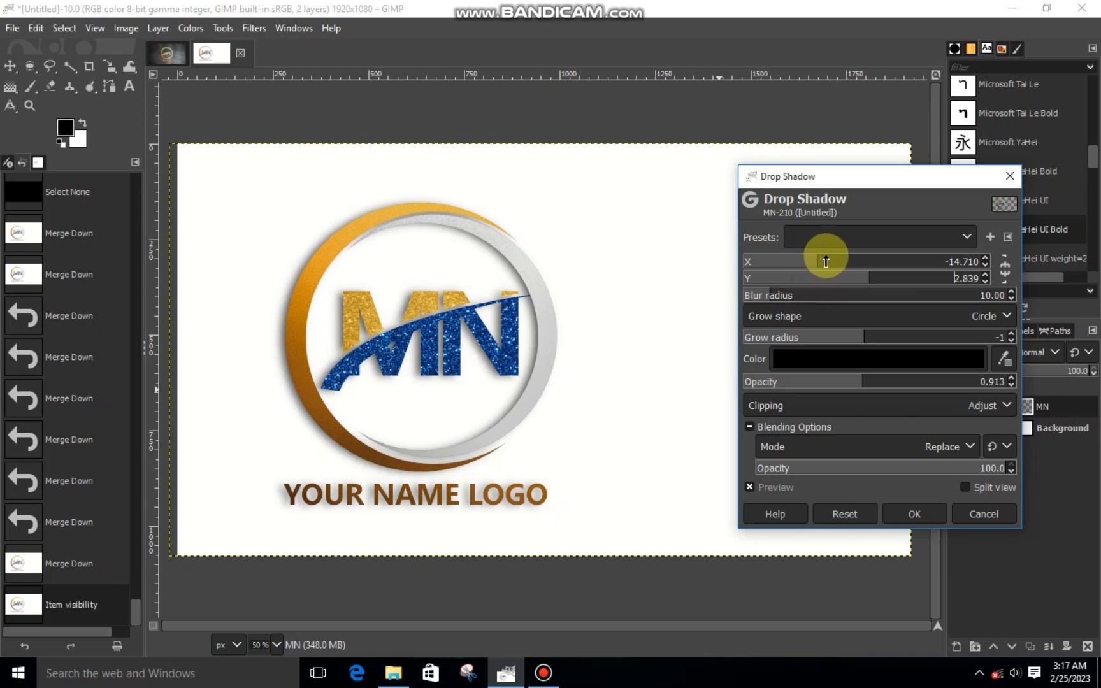
drag(831, 260, 814, 265)
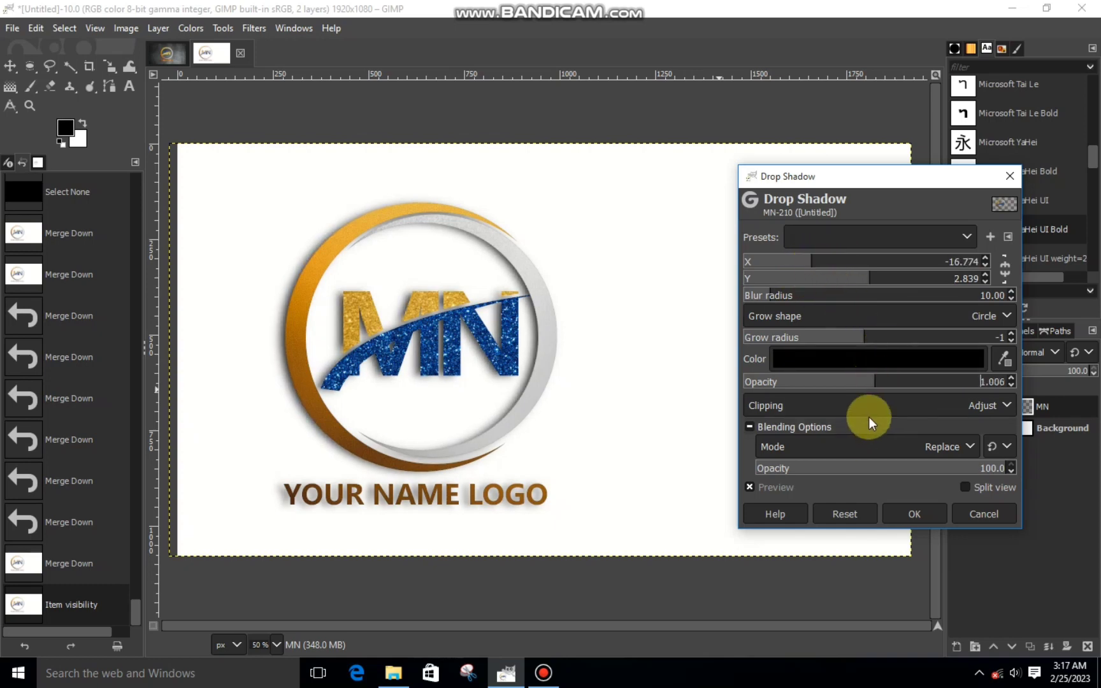
click(908, 513)
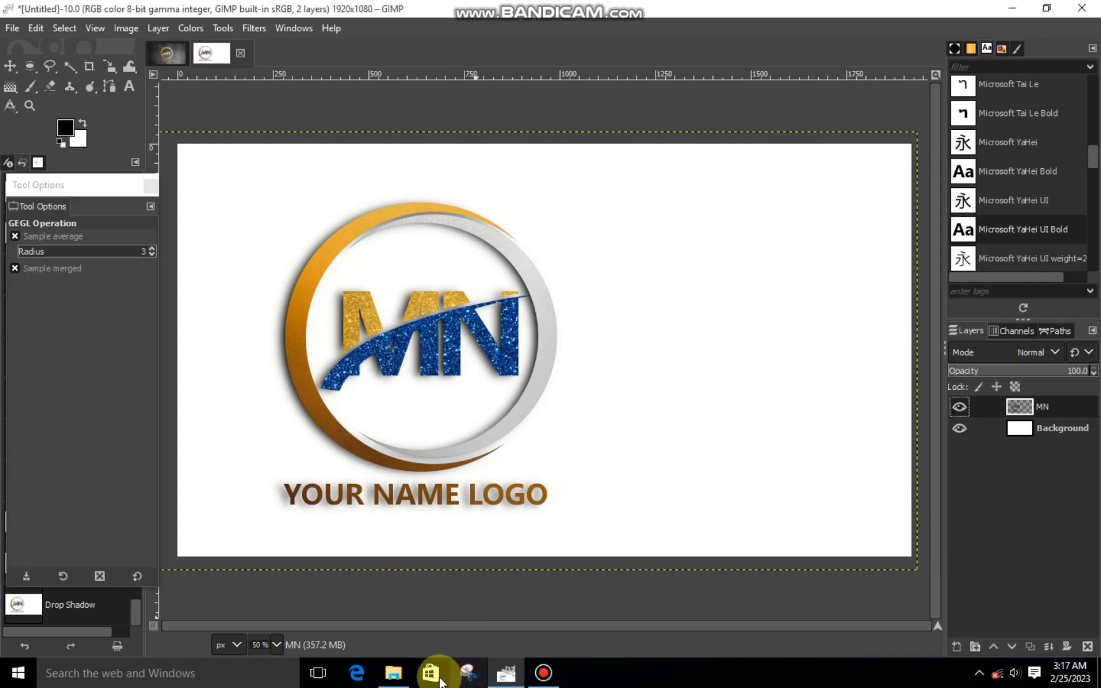
Step: Add the istockphoto concrete image as a canvas-filling layer beneath the MN logo layer
click(394, 673)
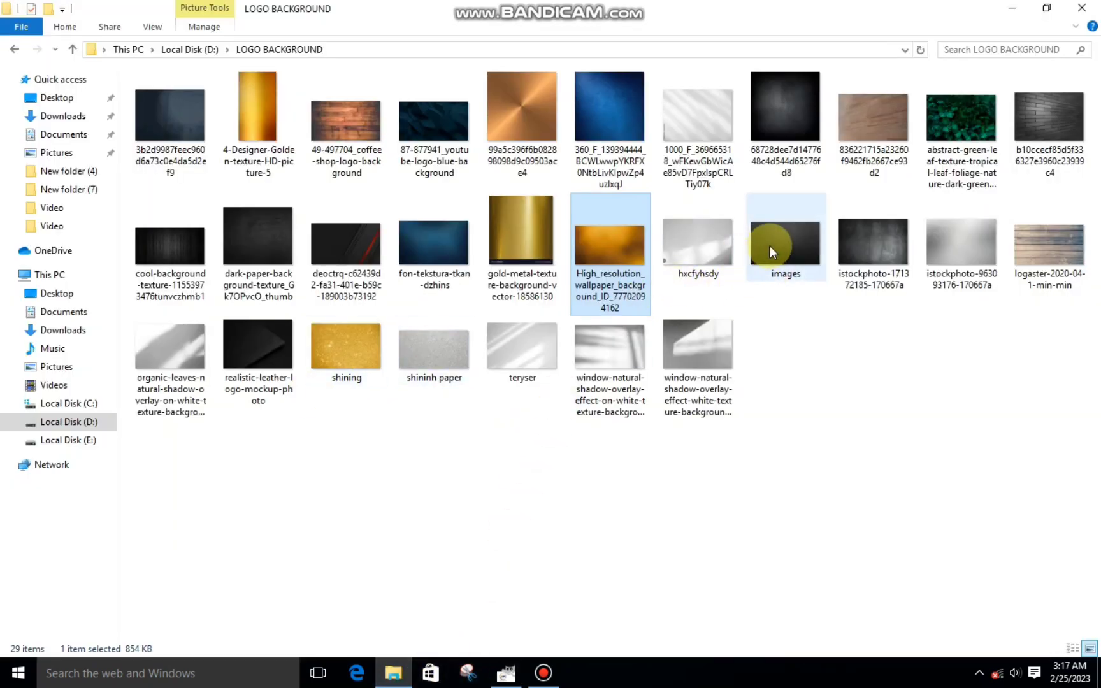
drag(848, 282, 484, 460)
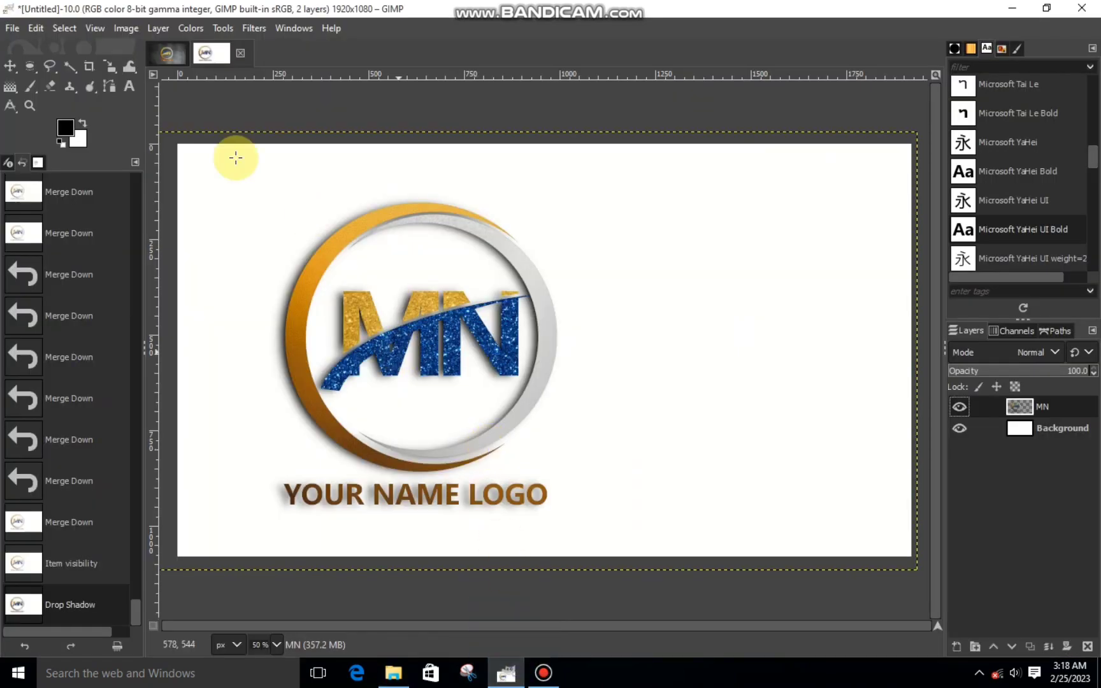
click(357, 276)
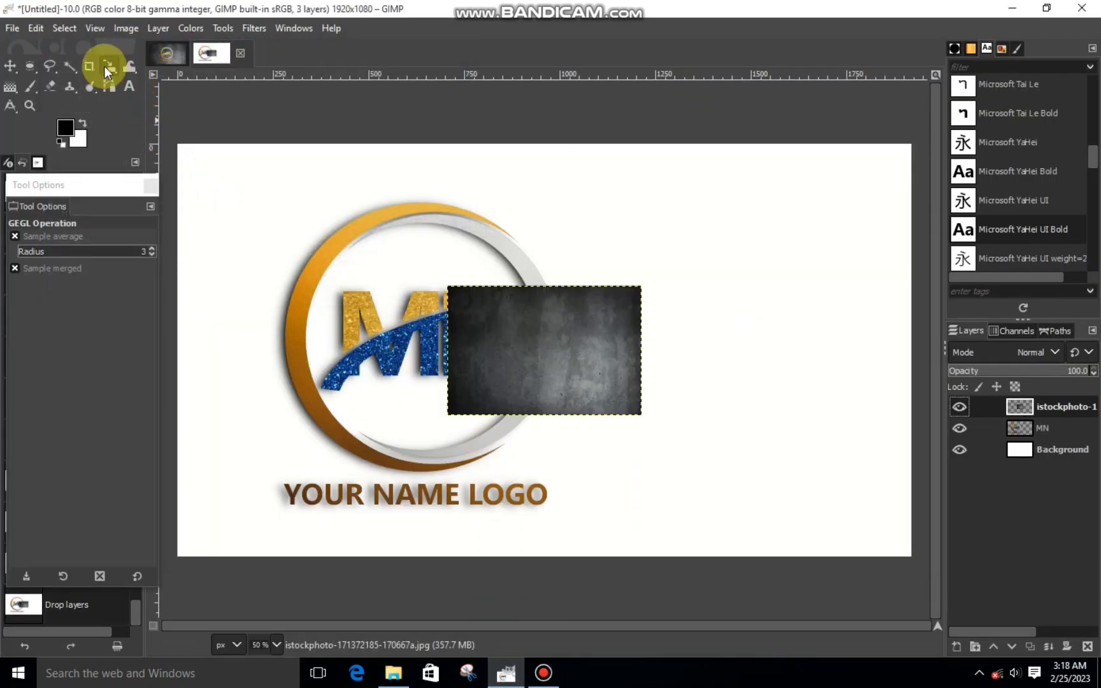
click(110, 65)
drag(448, 287, 54, 233)
drag(644, 418, 755, 466)
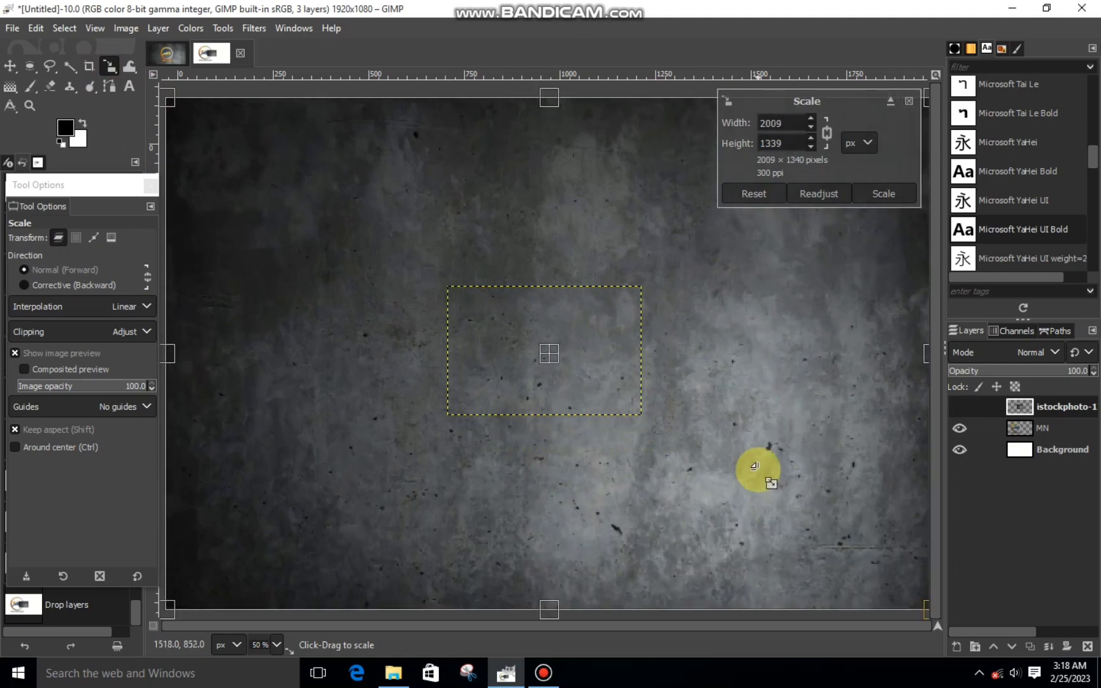
click(877, 194)
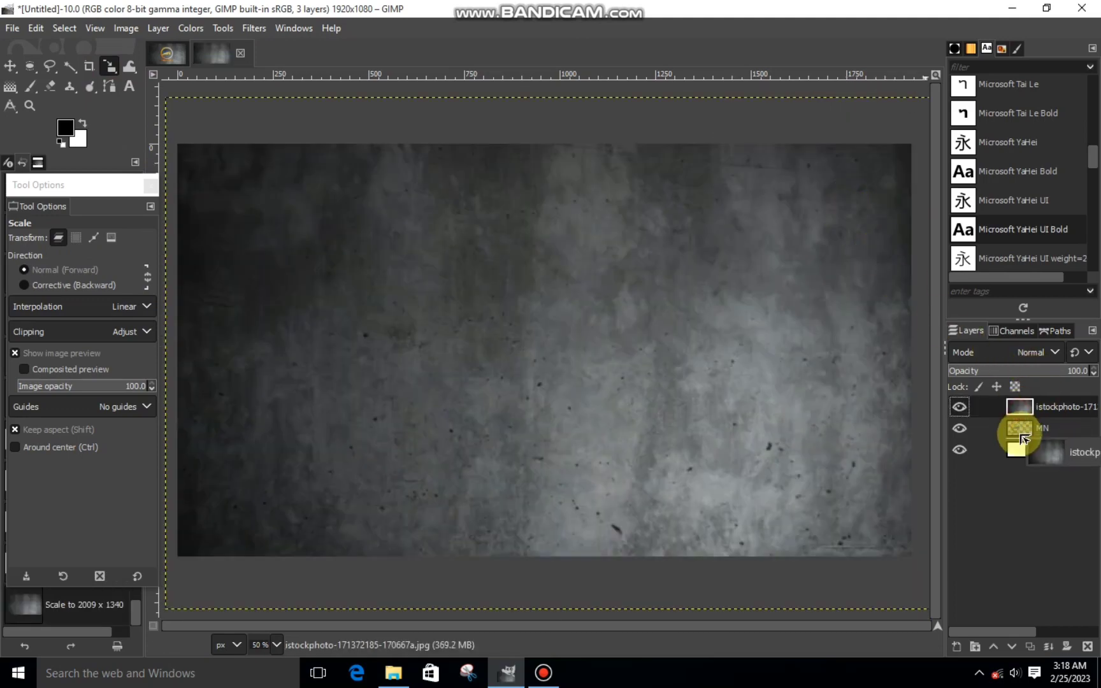
drag(1022, 439, 1019, 402)
click(1020, 407)
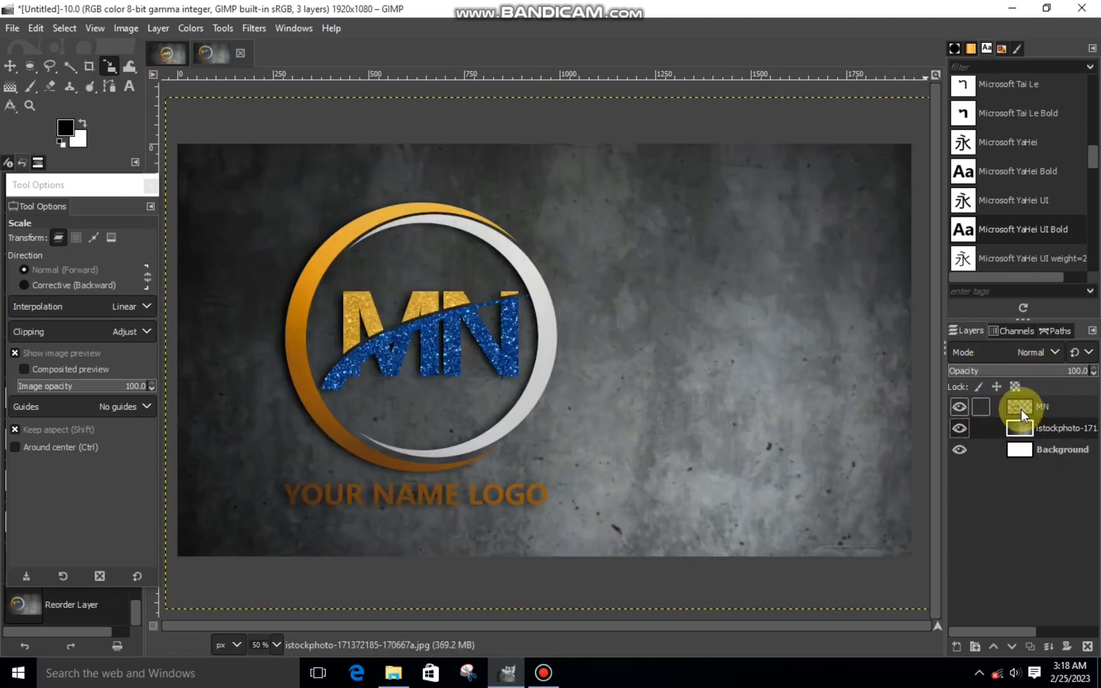
click(405, 678)
Step: Add hxcfyhsdy.PNG as a layer, enlarge it over the logo and flip it horizontally
click(685, 353)
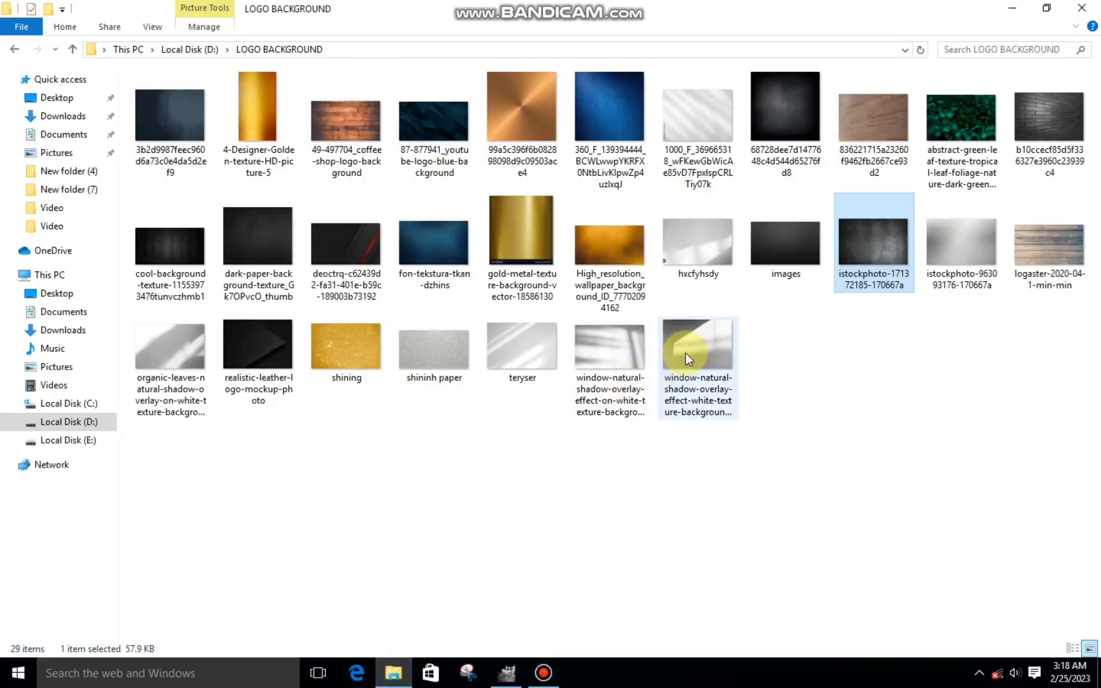
key(Up)
mouse_move(703, 310)
mouse_down()
mouse_move(460, 398)
mouse_move(436, 383)
mouse_up()
click(344, 282)
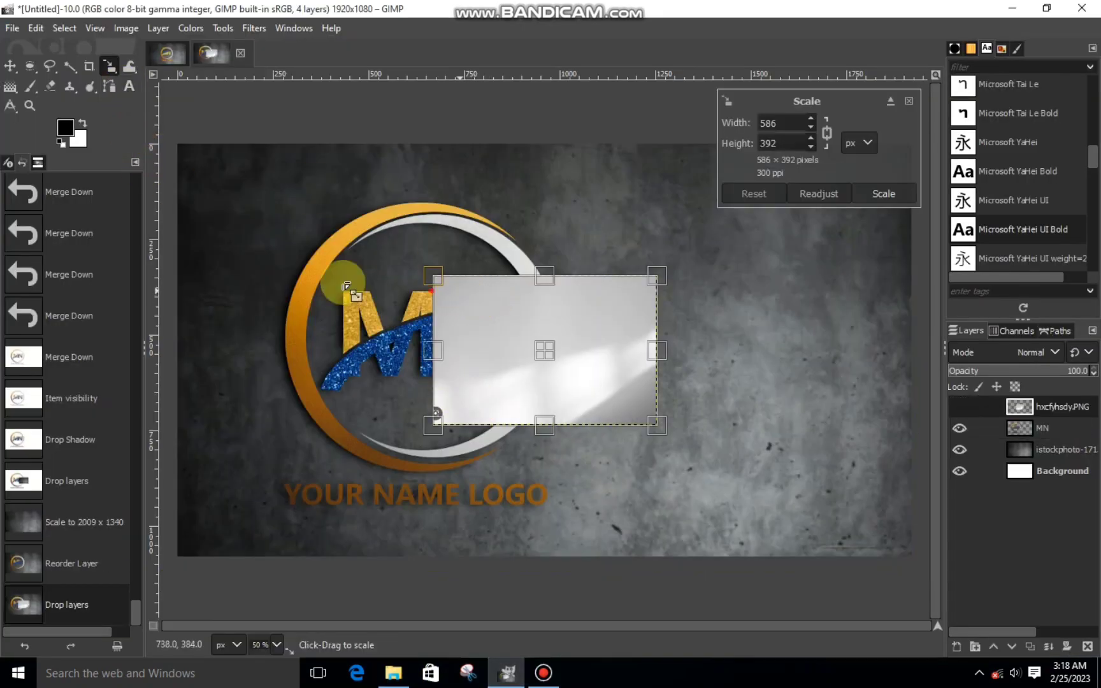
drag(608, 438, 660, 532)
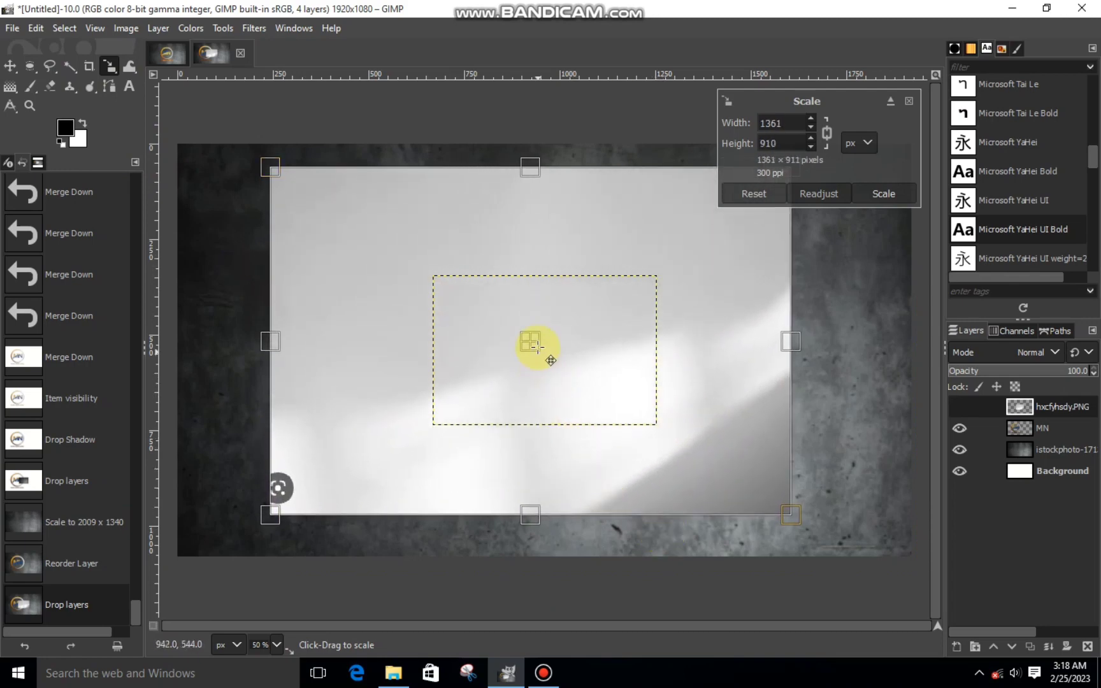
click(884, 194)
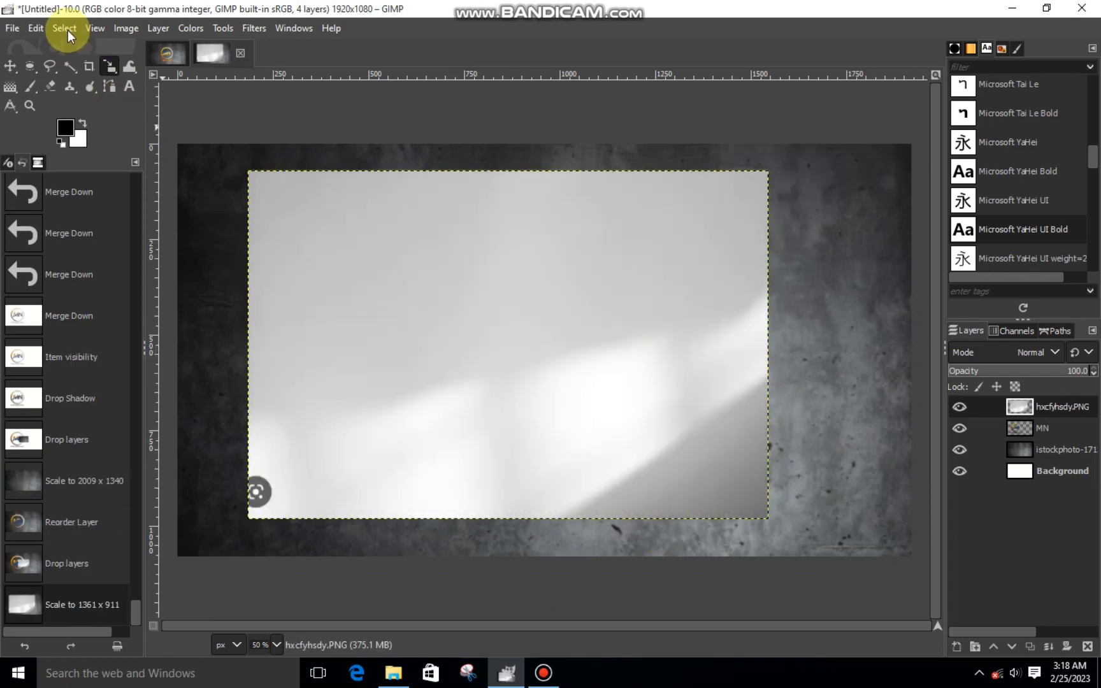
click(109, 66)
click(159, 143)
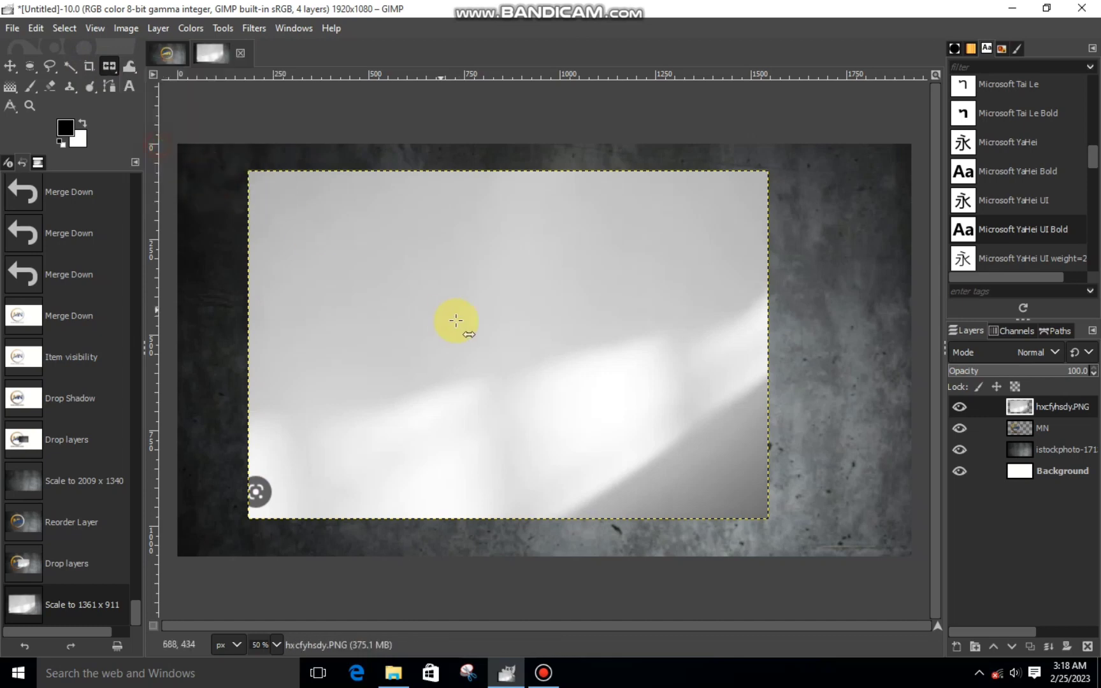
click(455, 319)
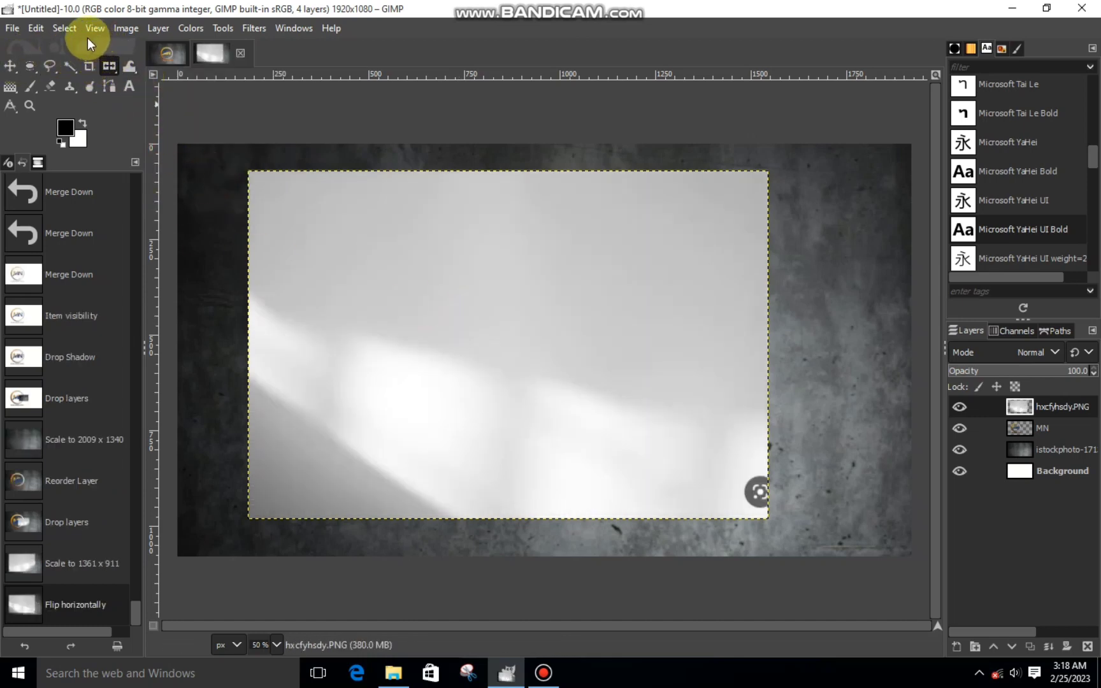
Step: Clip the window-light layer to the MN logo's outline by cutting everything outside it
click(960, 408)
right_click(1028, 431)
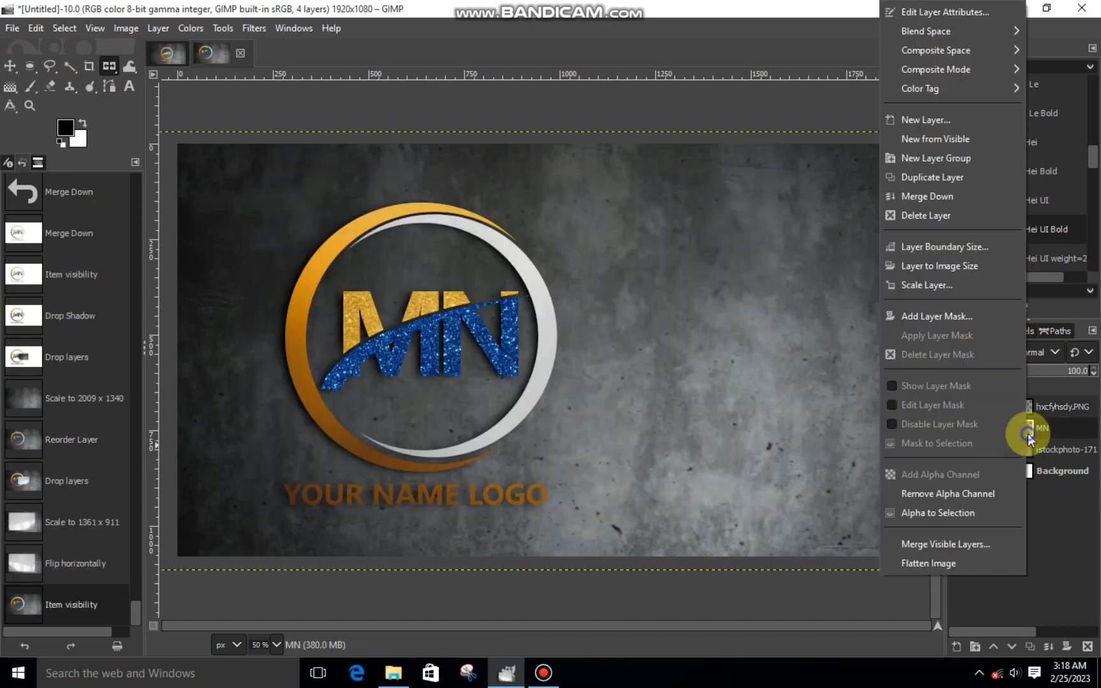
click(960, 510)
click(985, 407)
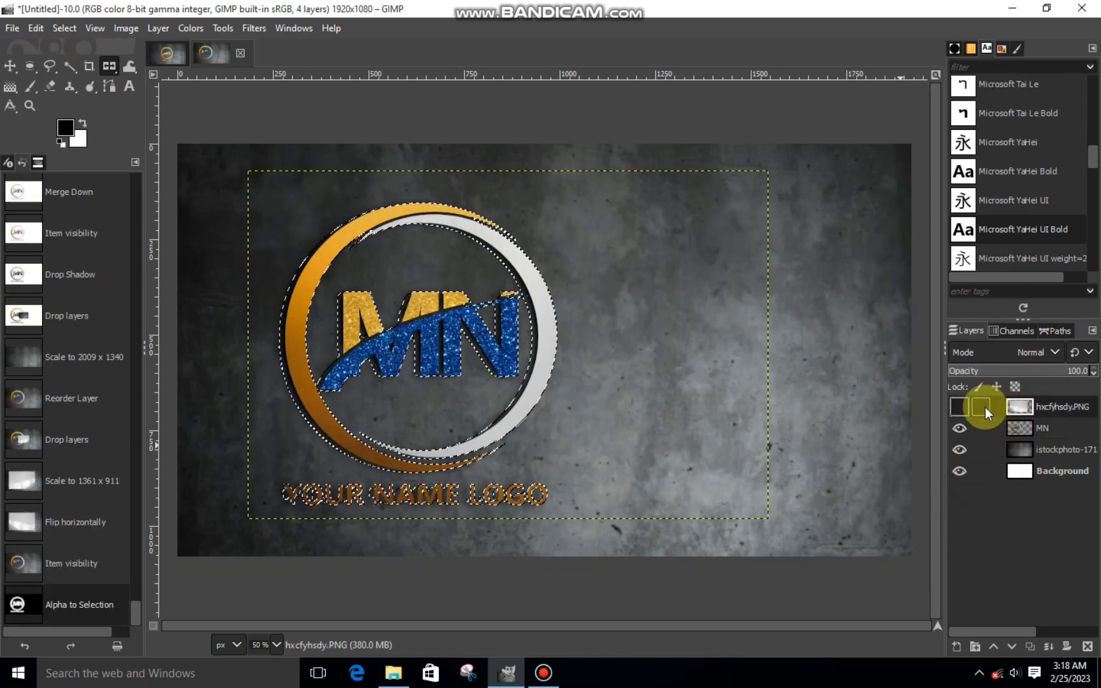
click(66, 28)
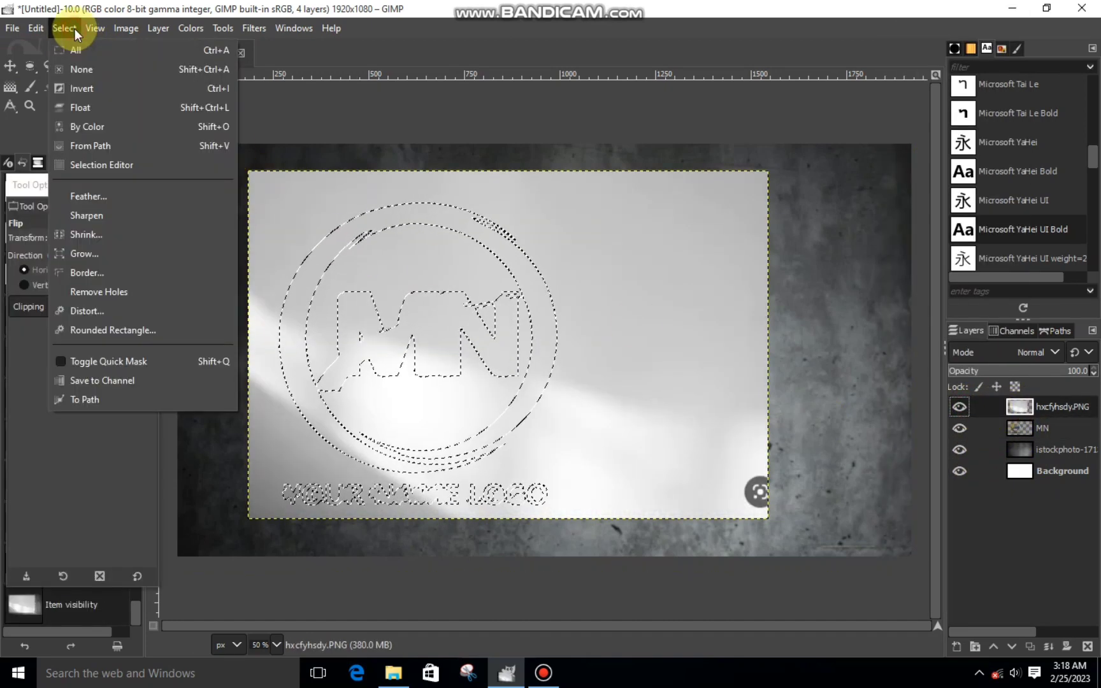
click(86, 89)
right_click(373, 313)
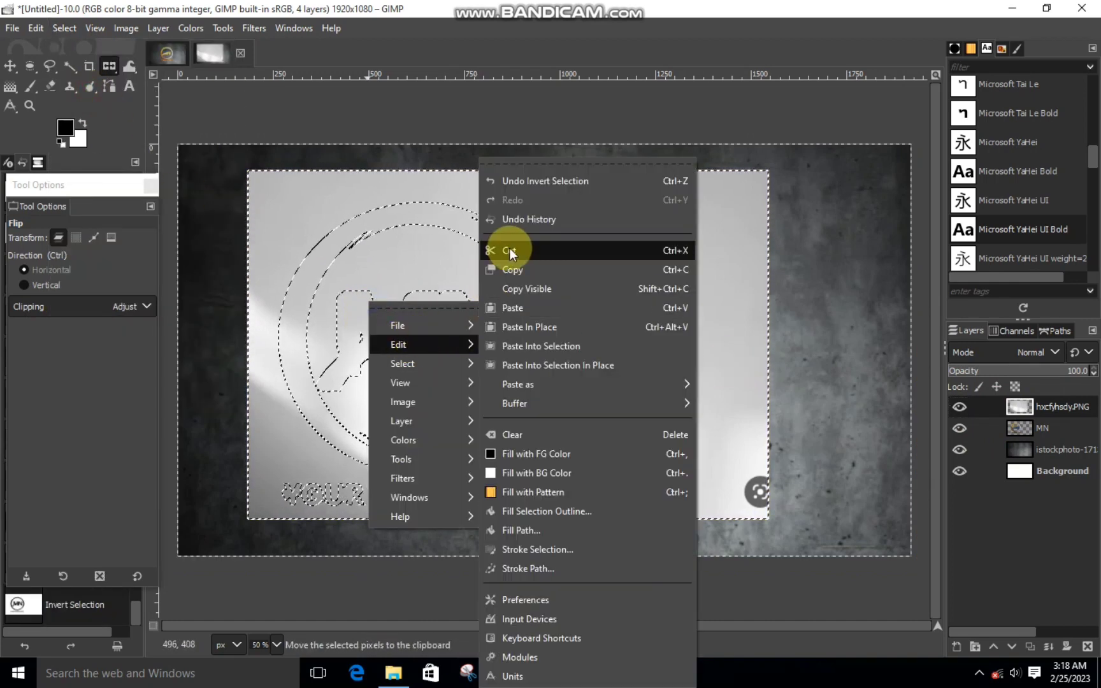
click(510, 248)
Step: Set the window-light layer to Overlay mode, clear the selection and merge it down into MN
click(1052, 352)
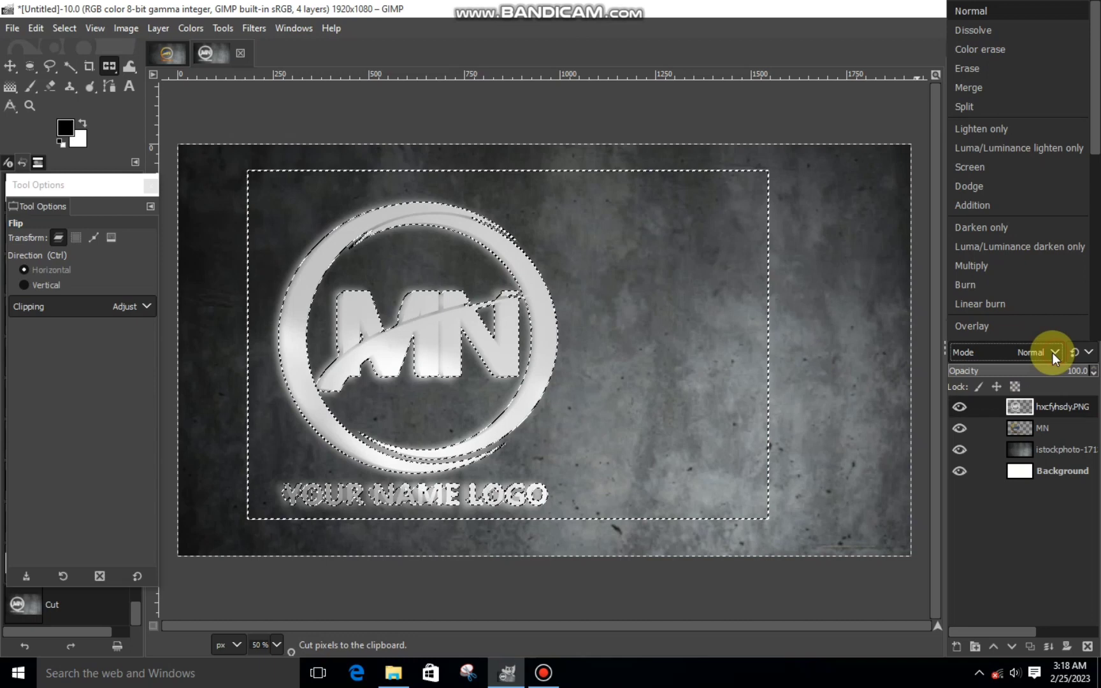
click(1027, 327)
click(67, 36)
click(86, 60)
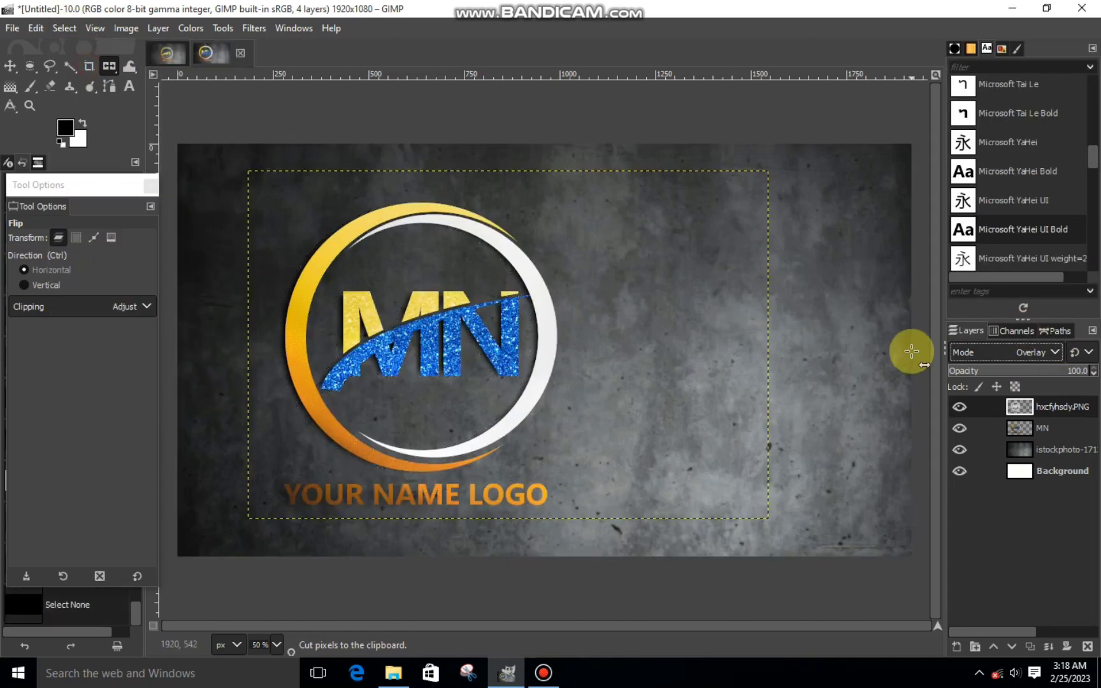
right_click(1030, 406)
click(930, 196)
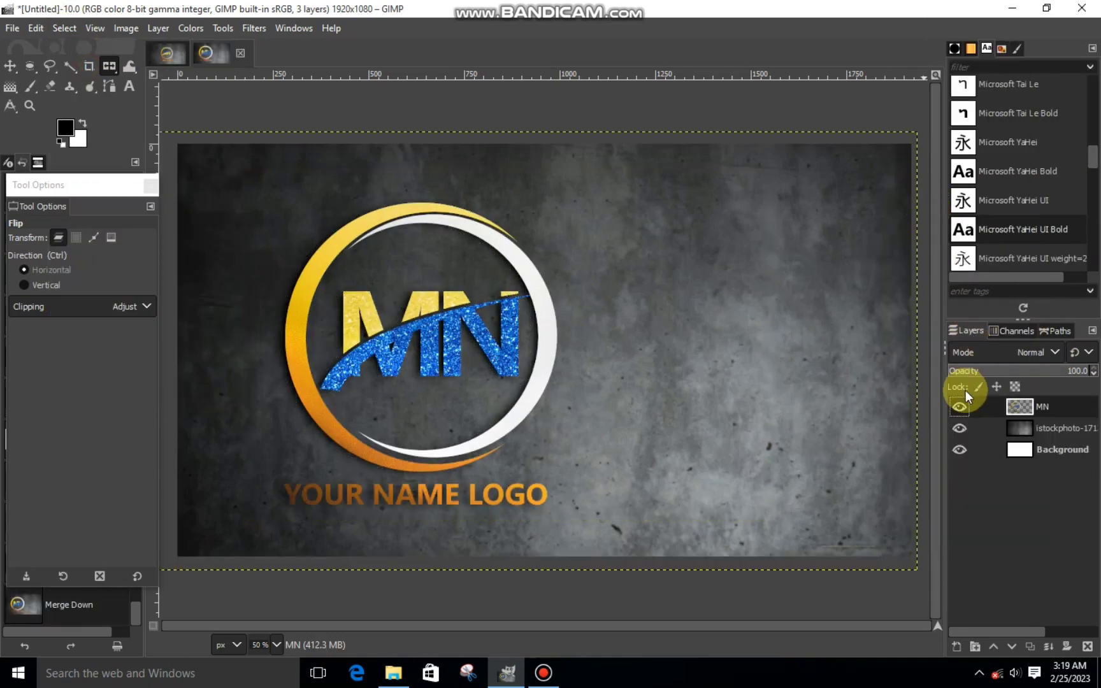
Step: Scale the MN logo layer to 1725x986 and shift it right toward the centre of the concrete
click(961, 407)
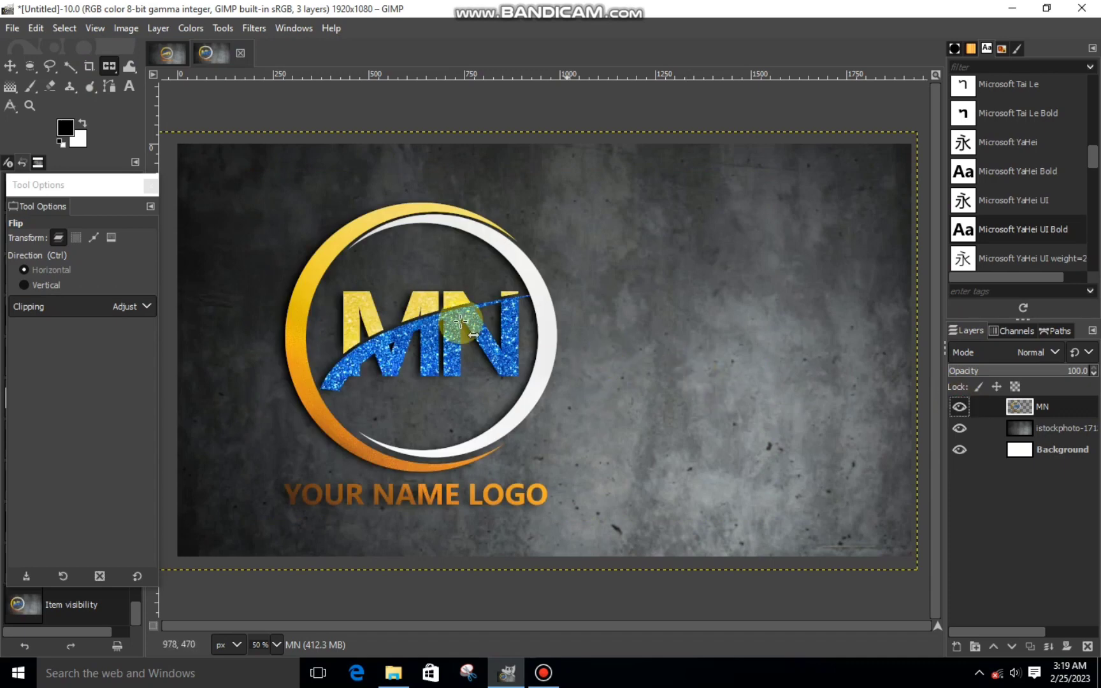
click(68, 69)
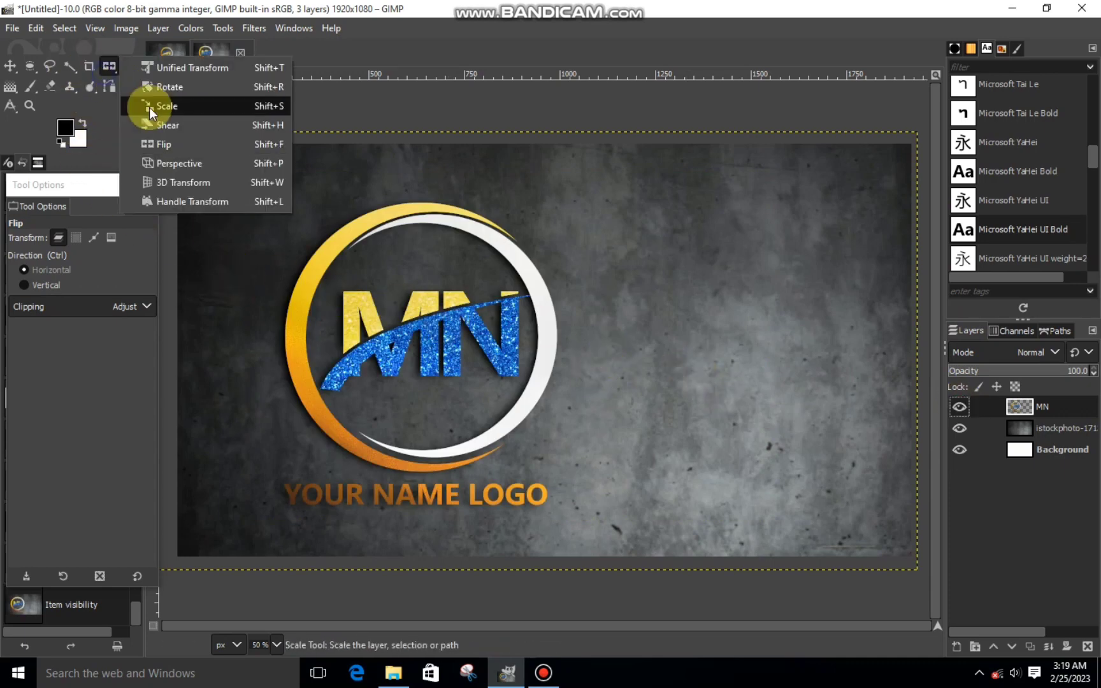
click(149, 107)
click(398, 246)
mouse_move(553, 356)
mouse_down()
mouse_move(601, 359)
mouse_move(585, 363)
mouse_move(617, 336)
mouse_up()
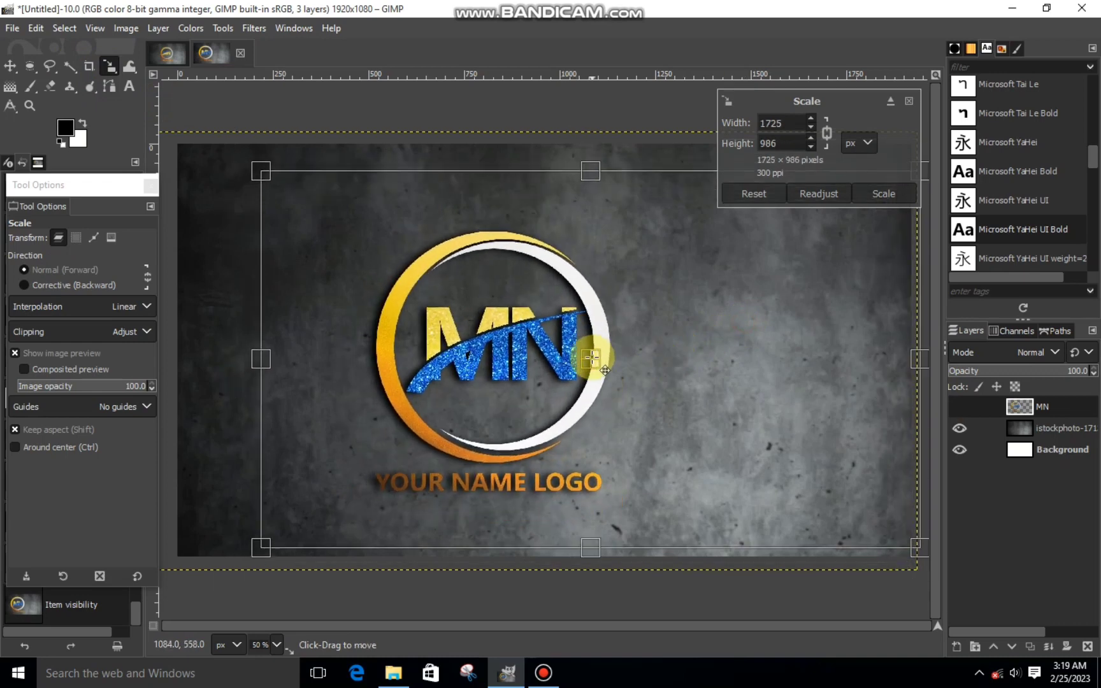
click(878, 195)
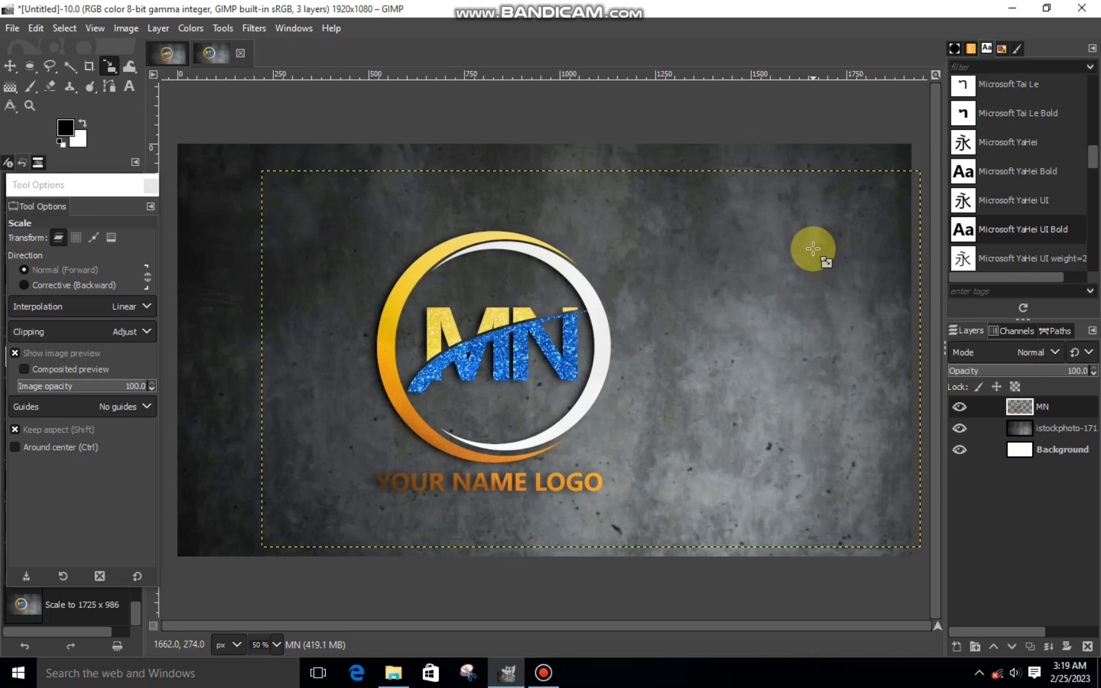
click(540, 347)
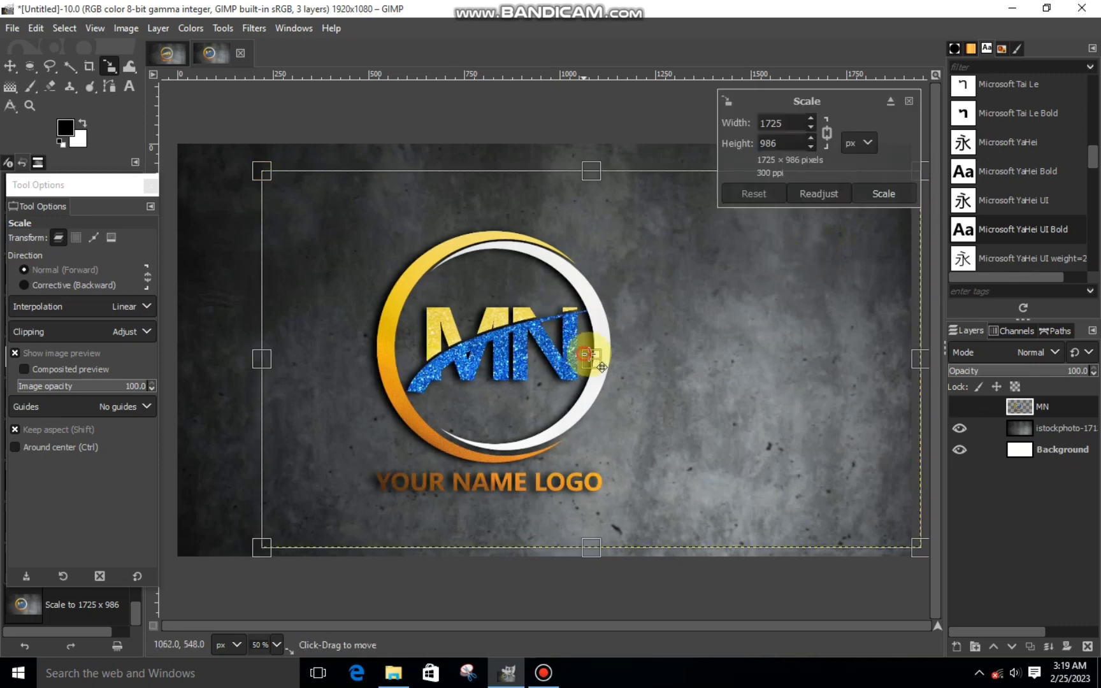
drag(585, 355, 647, 350)
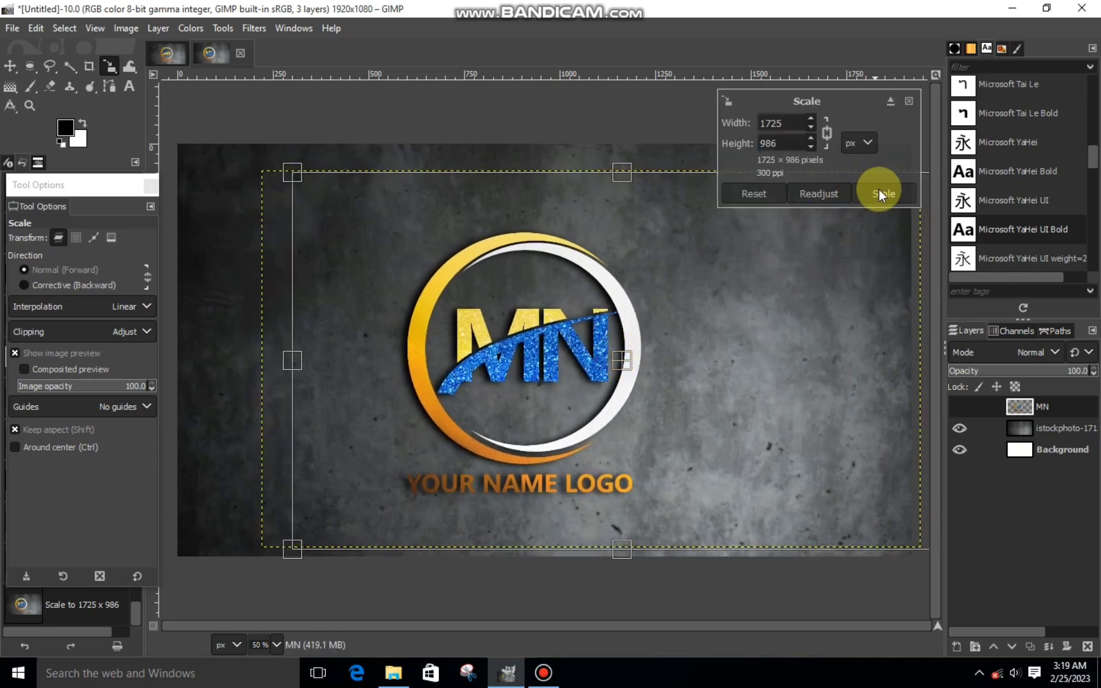
click(880, 195)
click(1042, 439)
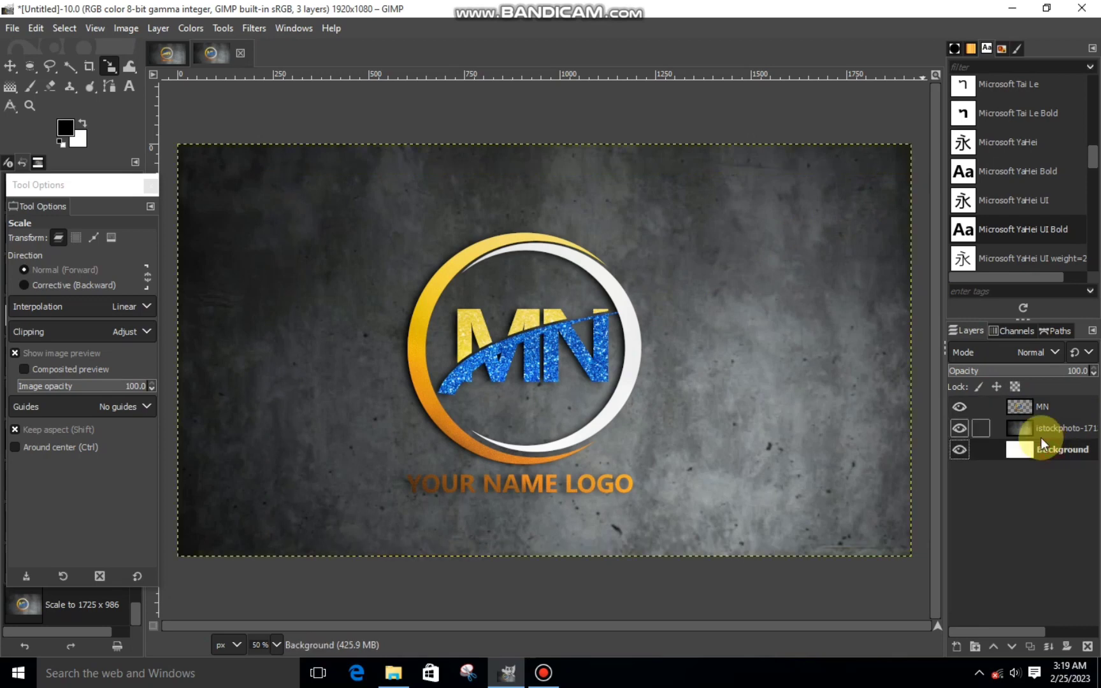